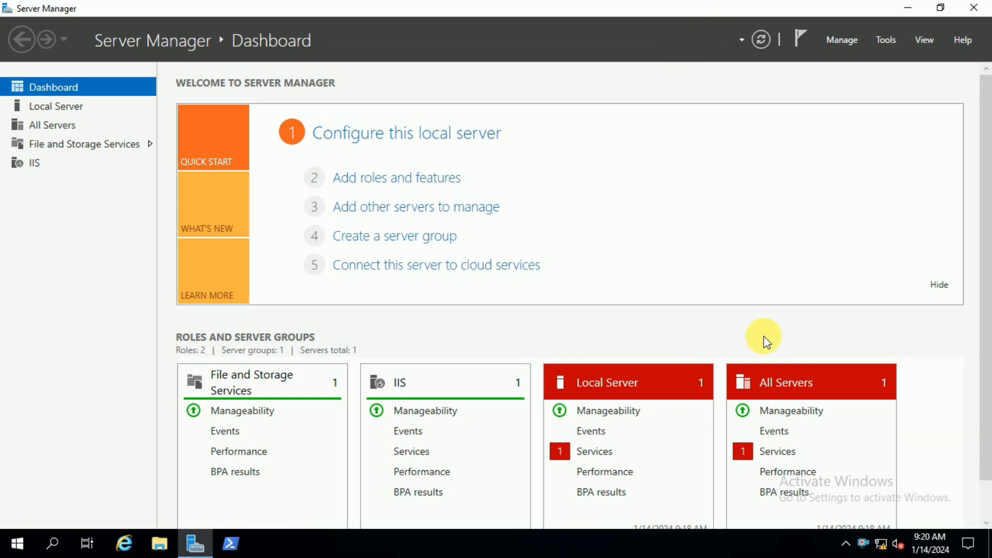
Step: Start adding roles and features, keeping the default installation type and Test-VM as the destination server, up to the server roles selection
{"action": "left_click", "coordinate": [426, 177]}
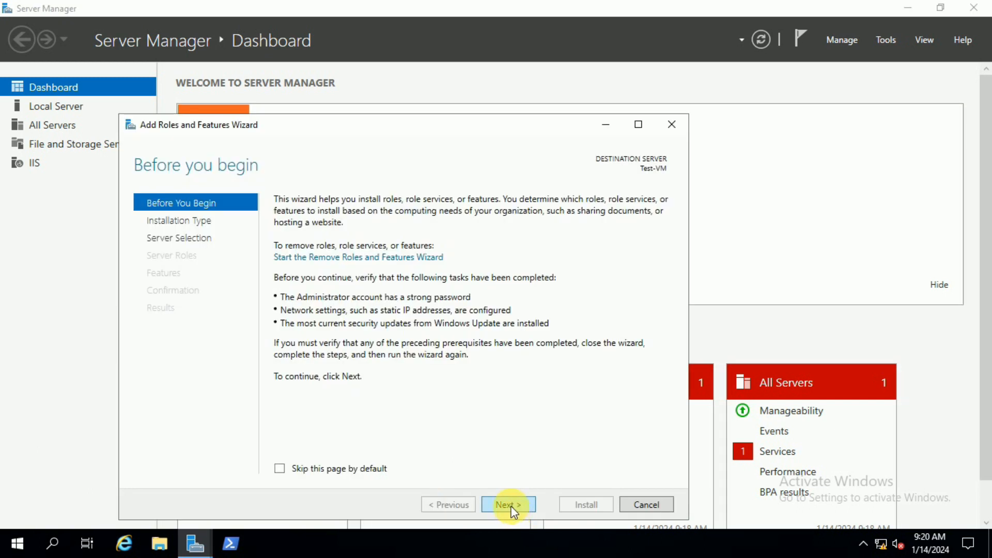
{"action": "left_click", "coordinate": [513, 508]}
{"action": "left_click", "coordinate": [513, 509]}
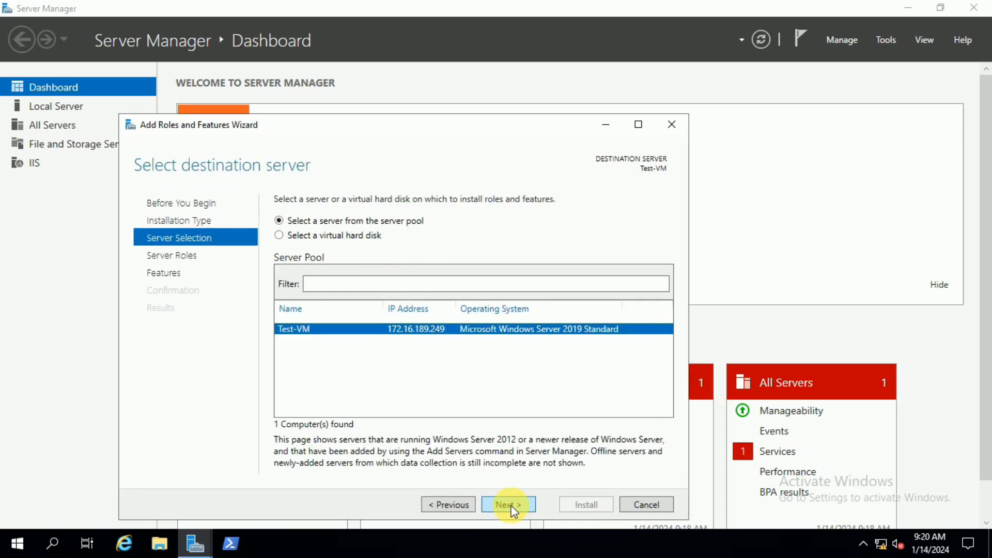
{"action": "left_click", "coordinate": [513, 509]}
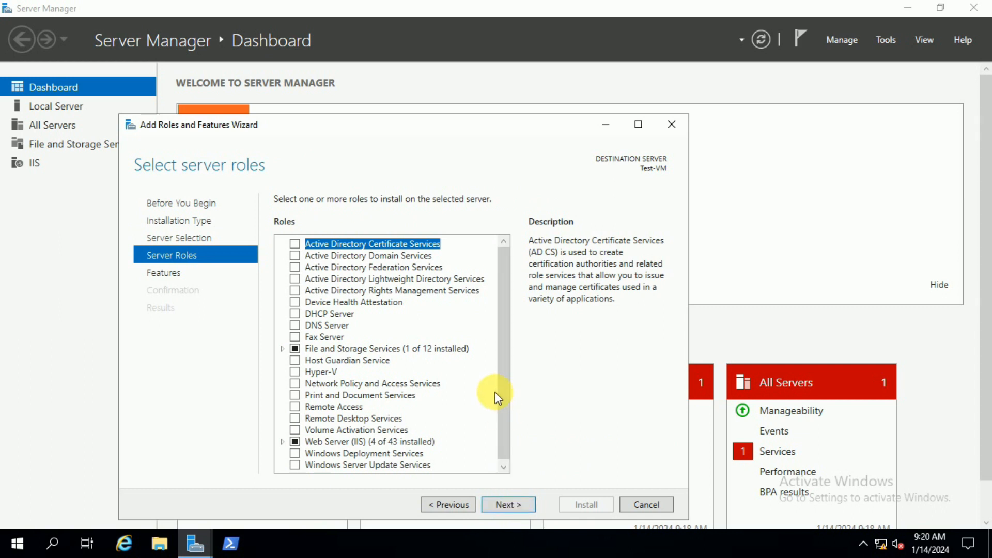
Step: Select the FTP Server role under Web Server (IIS), including both FTP Service and FTP Extensibility
{"action": "left_click", "coordinate": [282, 442]}
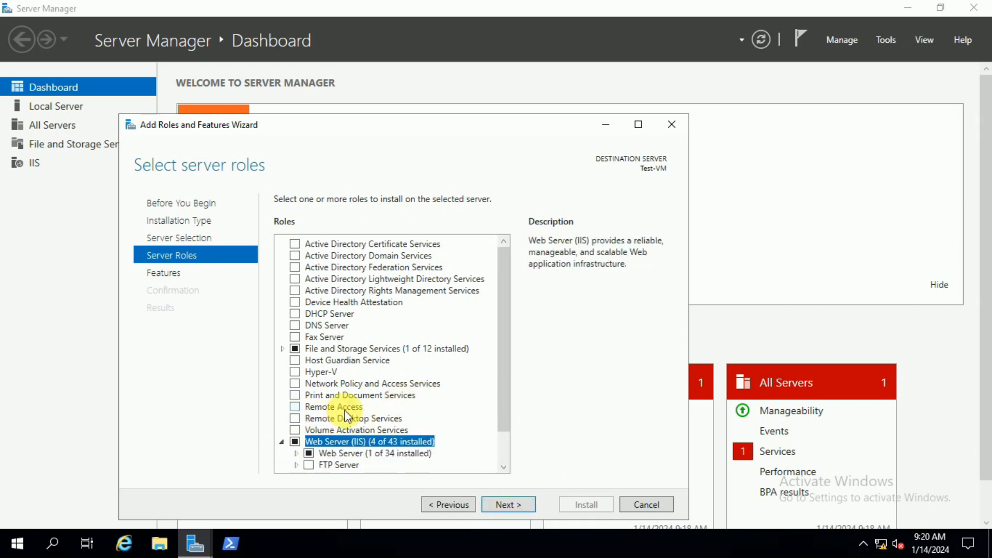
{"action": "scroll", "coordinate": [346, 416], "scroll_direction": "down", "scroll_amount": 1}
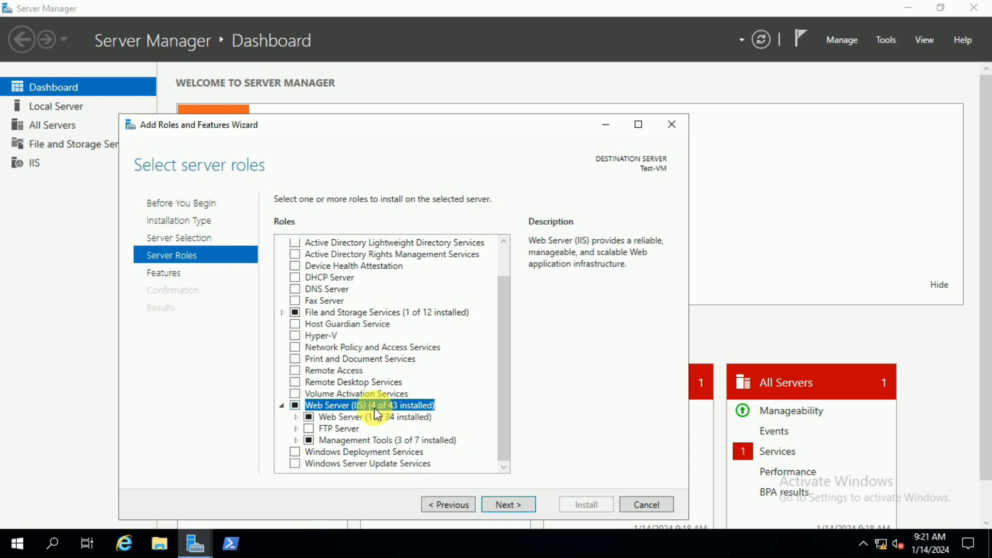
{"action": "left_click", "coordinate": [296, 428]}
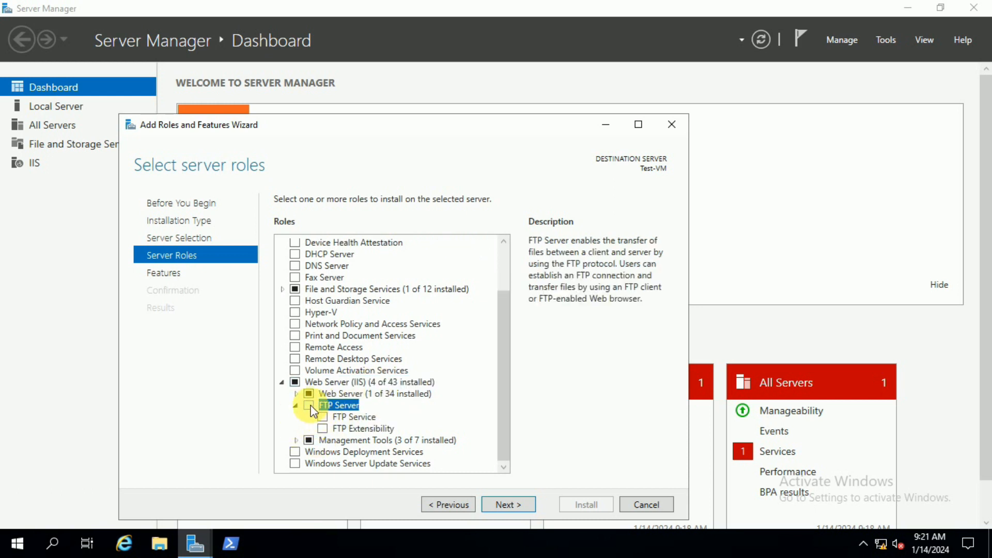
{"action": "left_click", "coordinate": [310, 406]}
{"action": "left_click", "coordinate": [322, 428]}
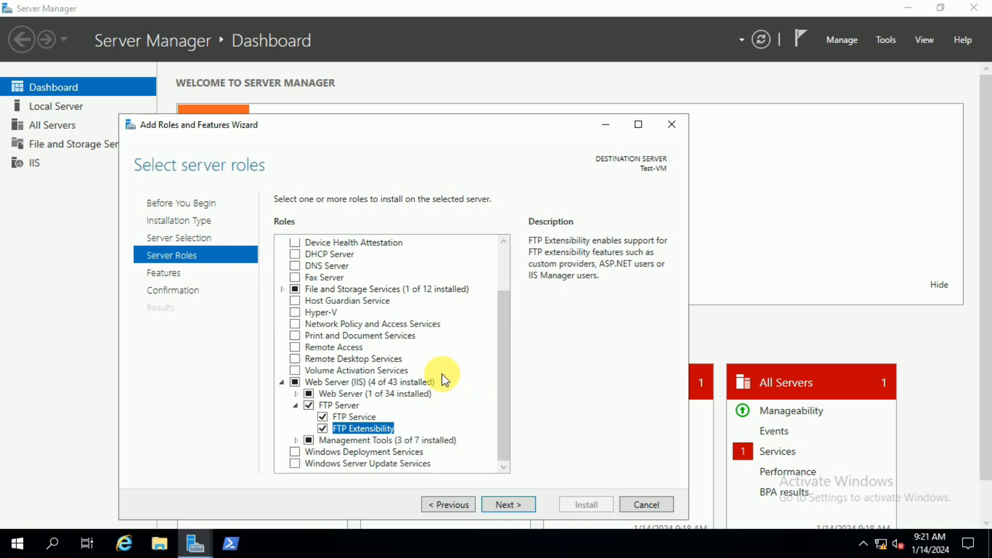
{"action": "left_click", "coordinate": [360, 383]}
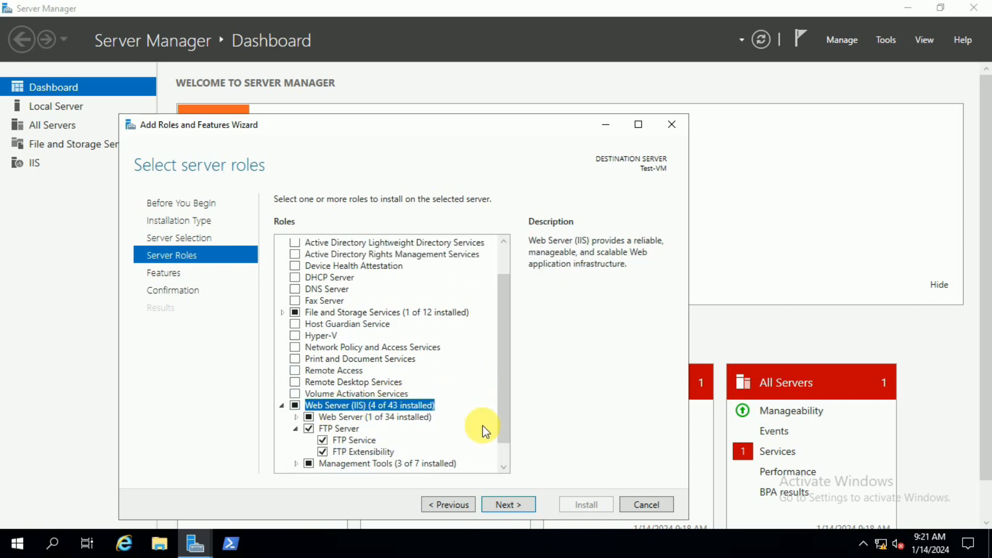
Step: Review the .NET Framework 3.5 and 4.7 features without adding any, install the selected FTP role services and close the wizard
{"action": "left_click", "coordinate": [515, 505]}
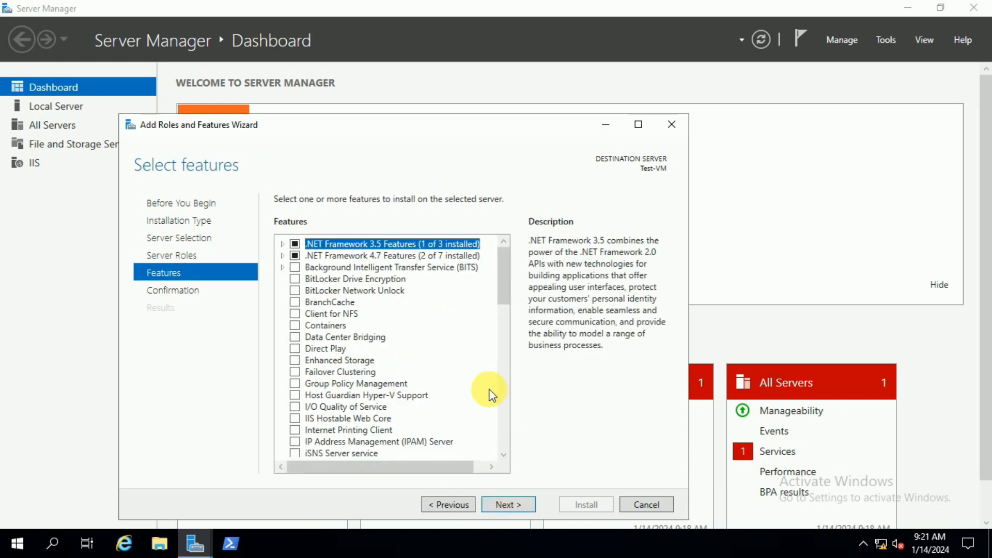
{"action": "left_click", "coordinate": [282, 245]}
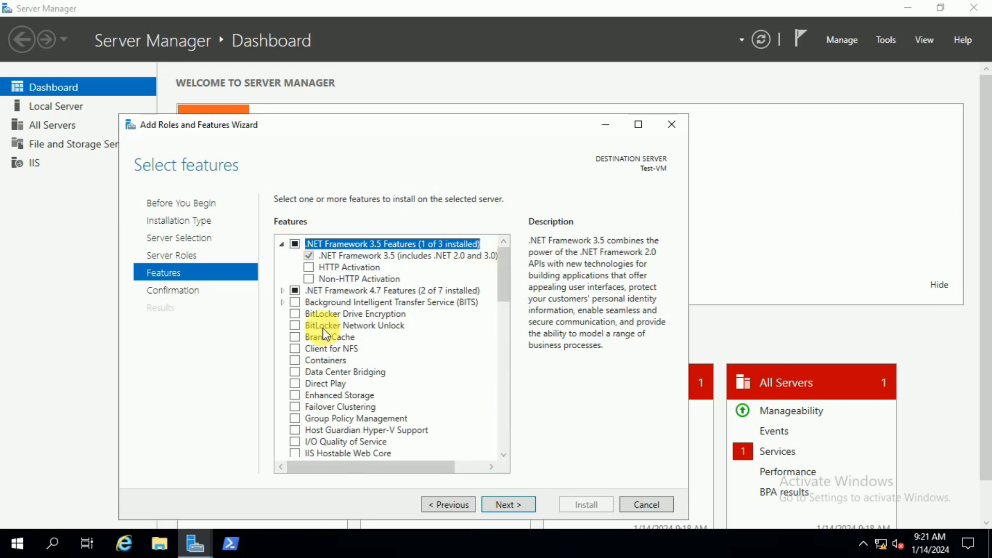
{"action": "left_click", "coordinate": [283, 290]}
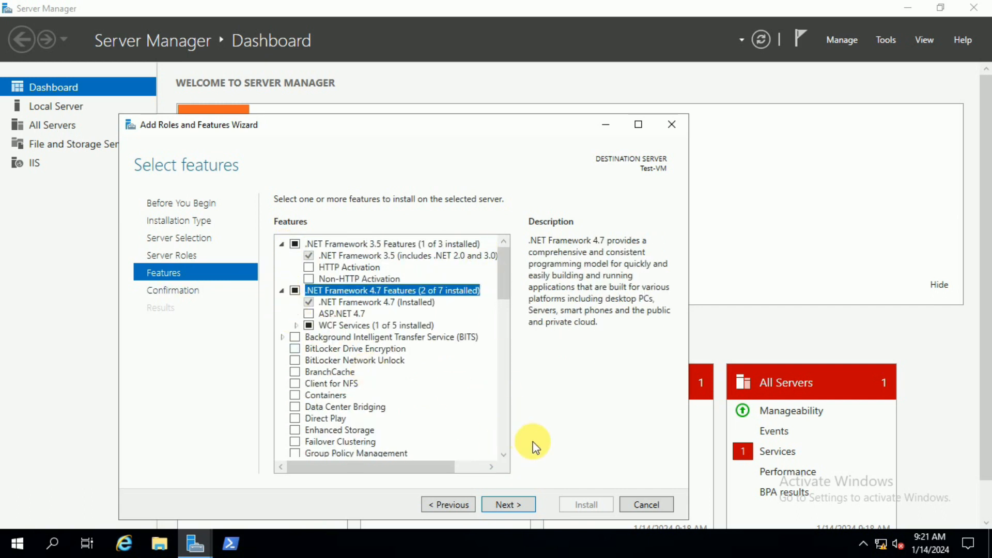
{"action": "left_click", "coordinate": [515, 506]}
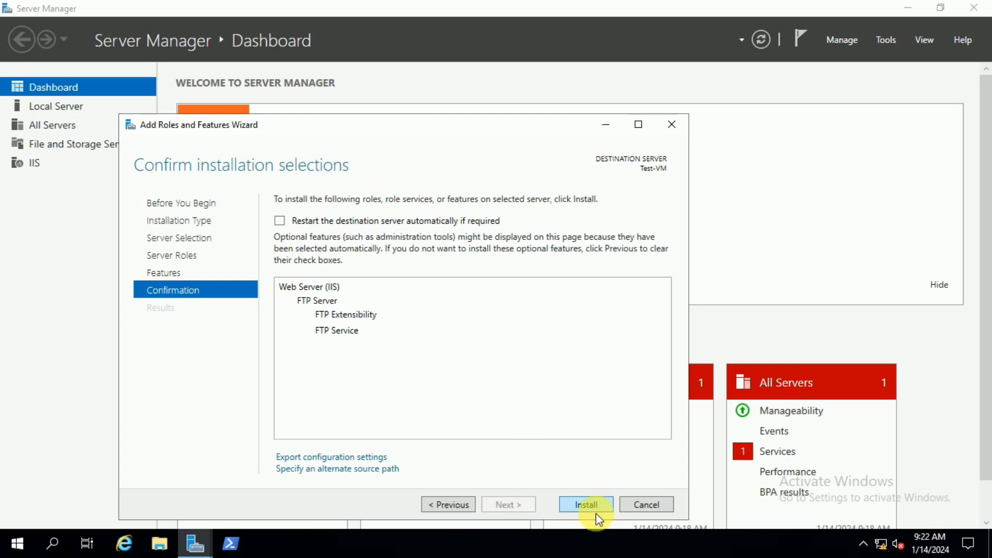
{"action": "left_click", "coordinate": [575, 505]}
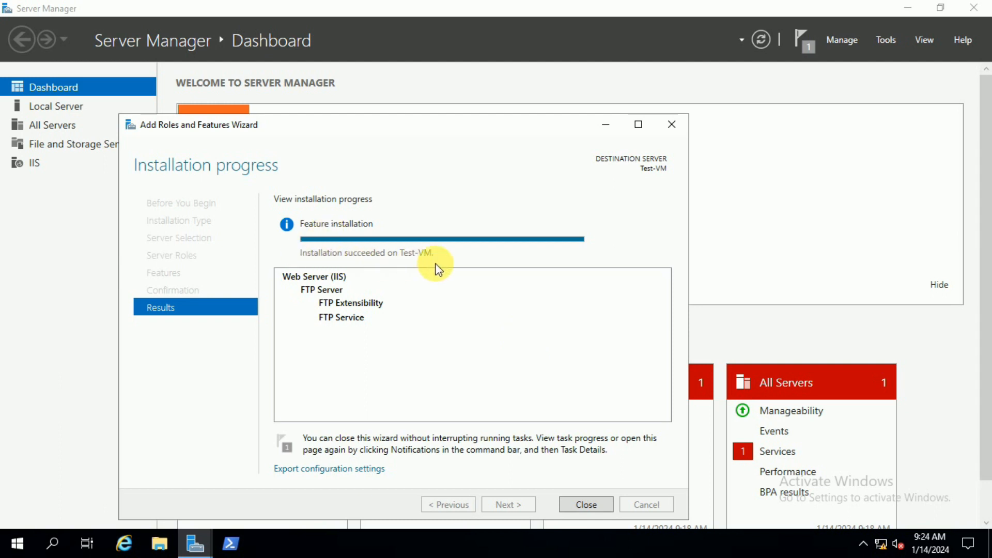
{"action": "left_click", "coordinate": [588, 502]}
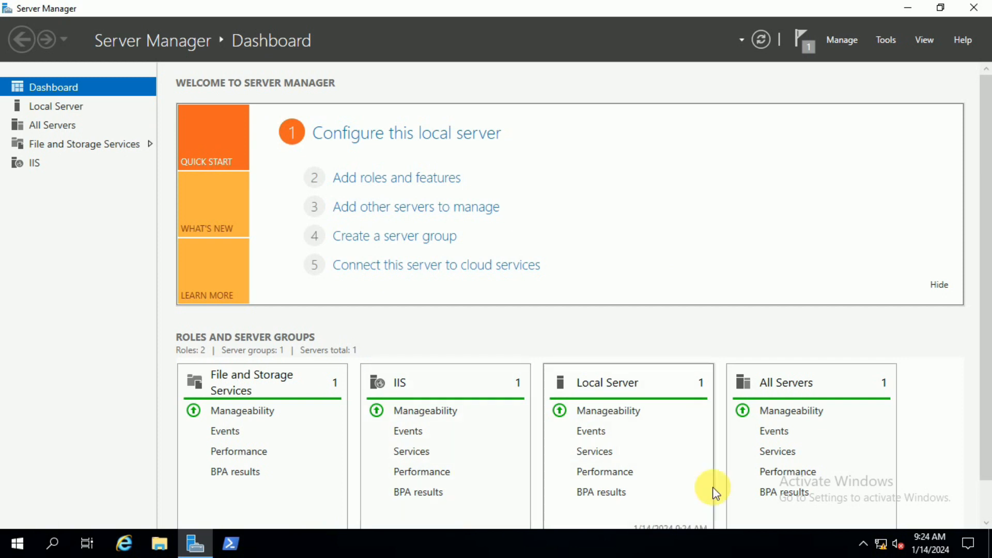
Step: Close Server Manager, find and open Internet Information Services (IIS) Manager, and maximize its window
{"action": "left_click", "coordinate": [979, 12]}
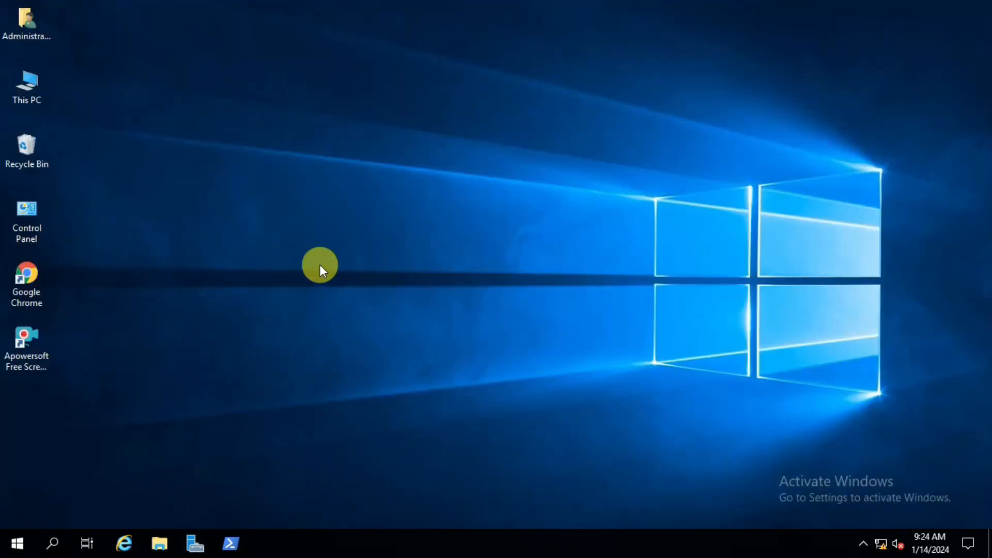
{"action": "right_click", "coordinate": [269, 204]}
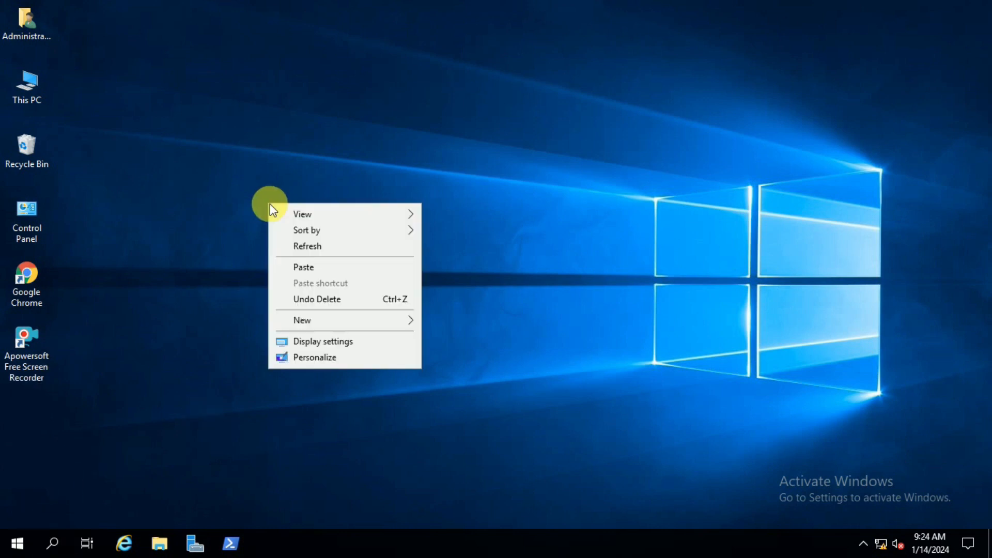
{"action": "left_click", "coordinate": [35, 455]}
{"action": "left_click", "coordinate": [54, 541]}
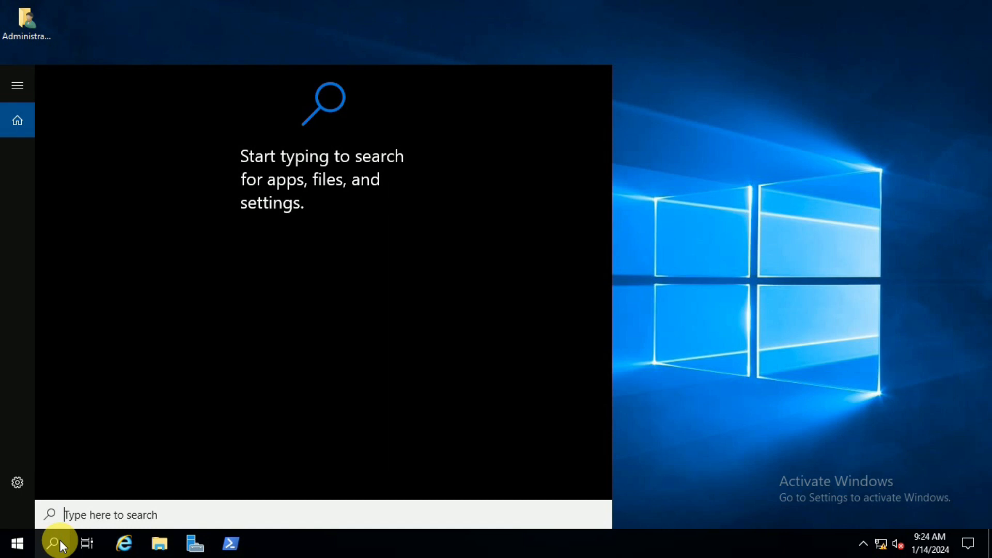
{"action": "type", "text": "i"}
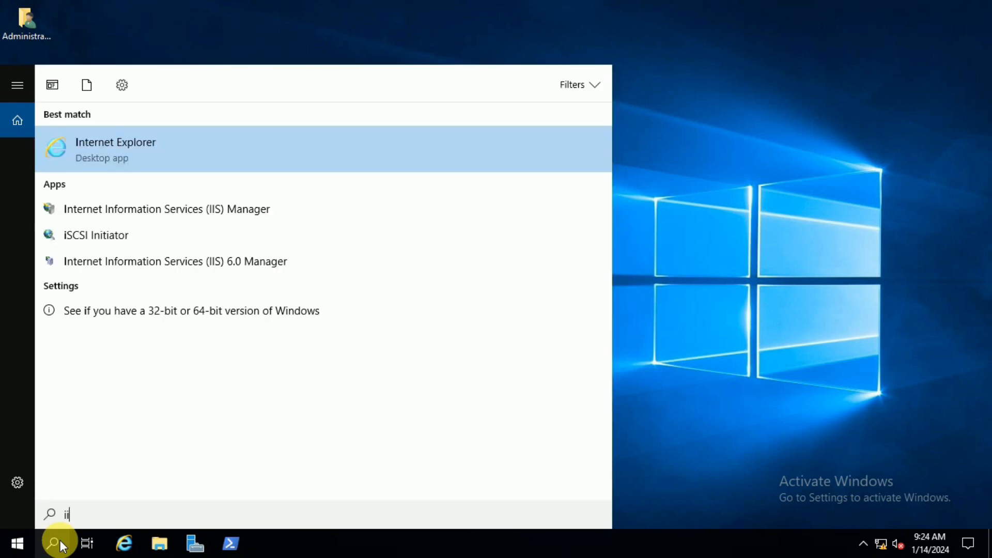
{"action": "type", "text": "is"}
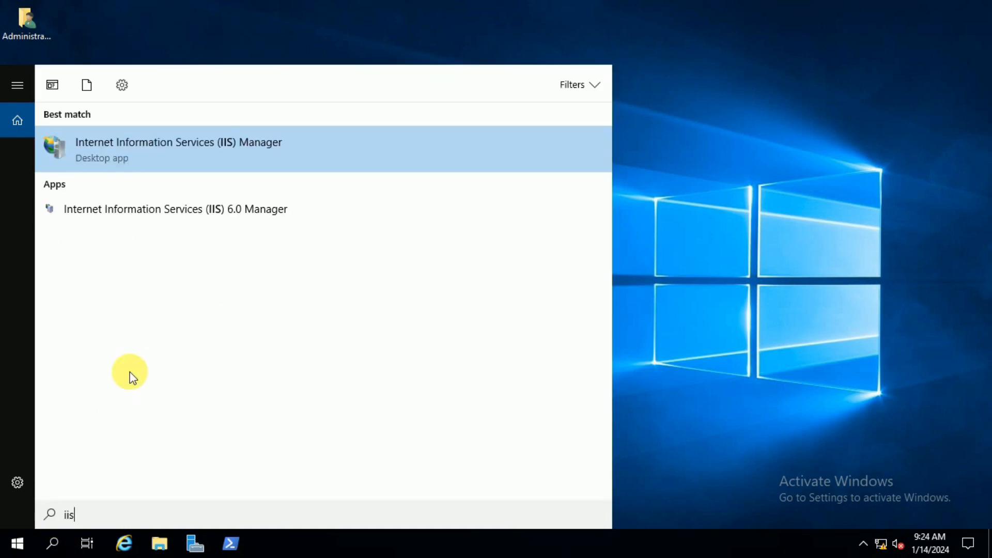
{"action": "left_click", "coordinate": [162, 145]}
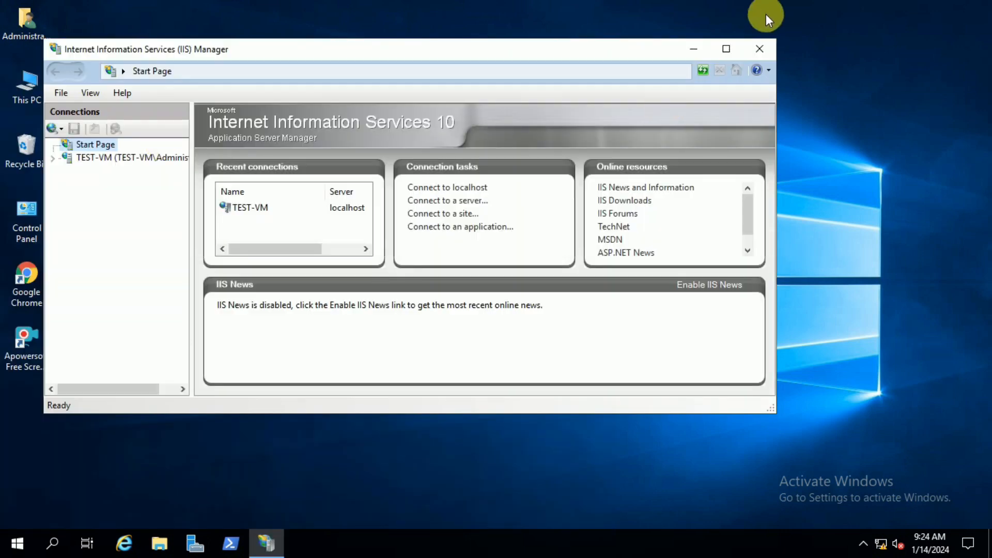
{"action": "left_click", "coordinate": [726, 49]}
Step: Start adding an FTP site on the TEST-VM server and name it FTP-Home
{"action": "left_click", "coordinate": [9, 115]}
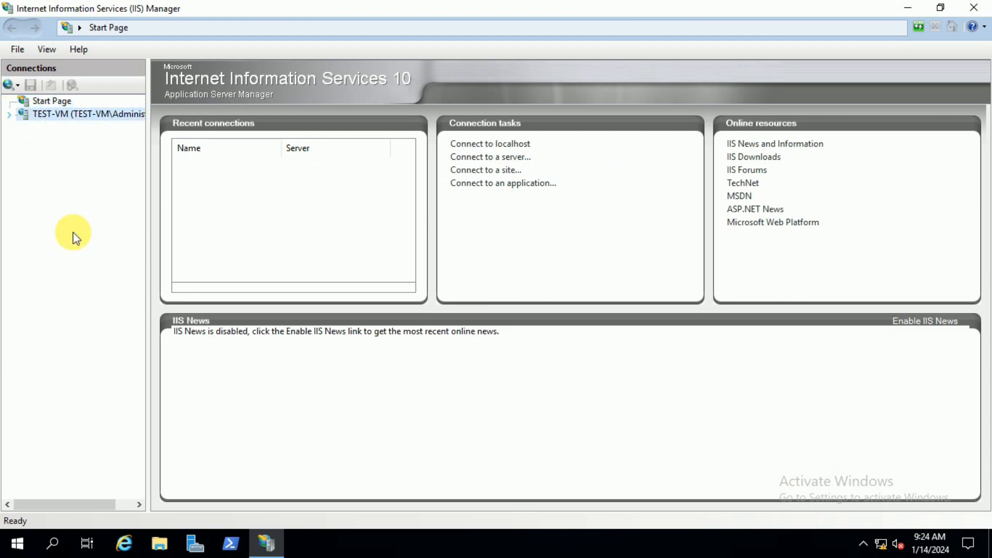
{"action": "right_click", "coordinate": [62, 115]}
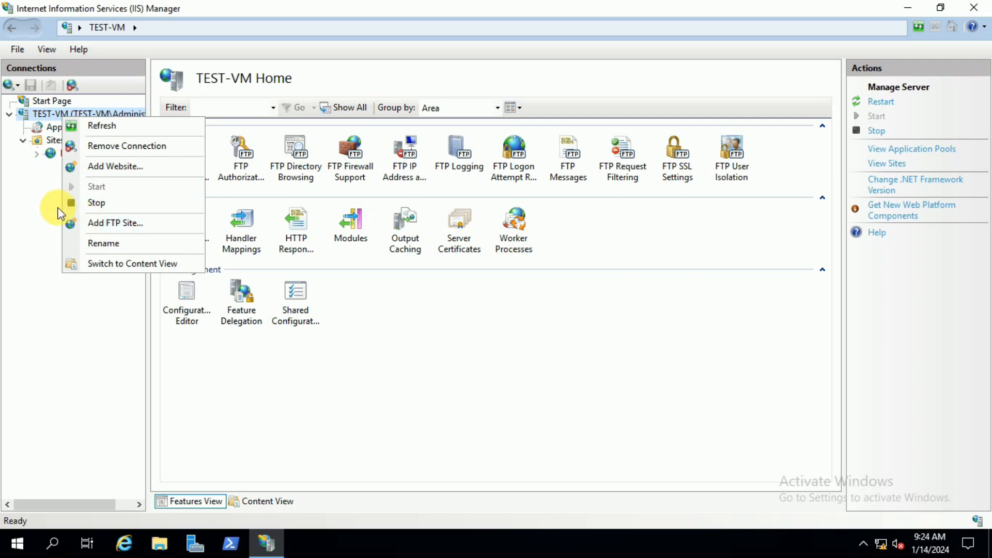
{"action": "left_click", "coordinate": [91, 227]}
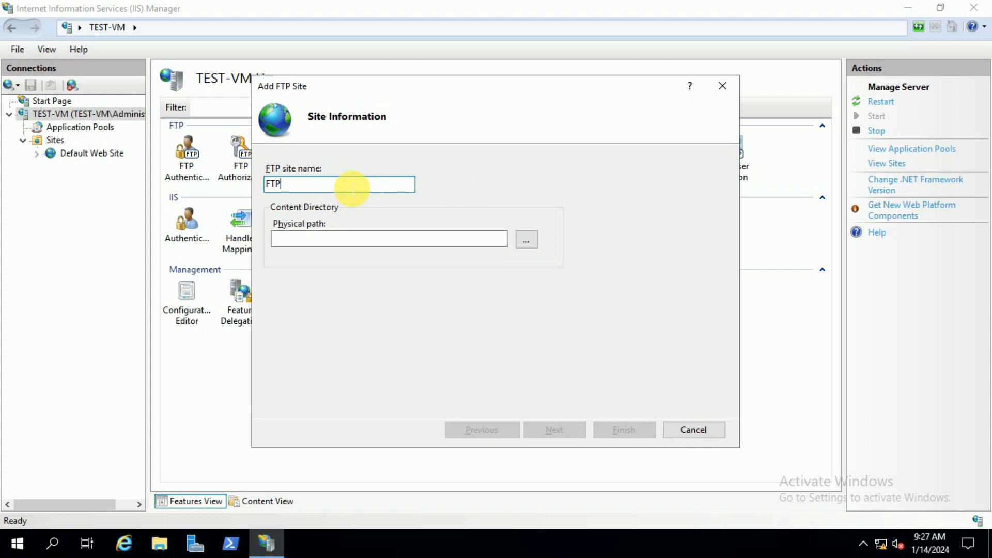
{"action": "type", "text": "Home"}
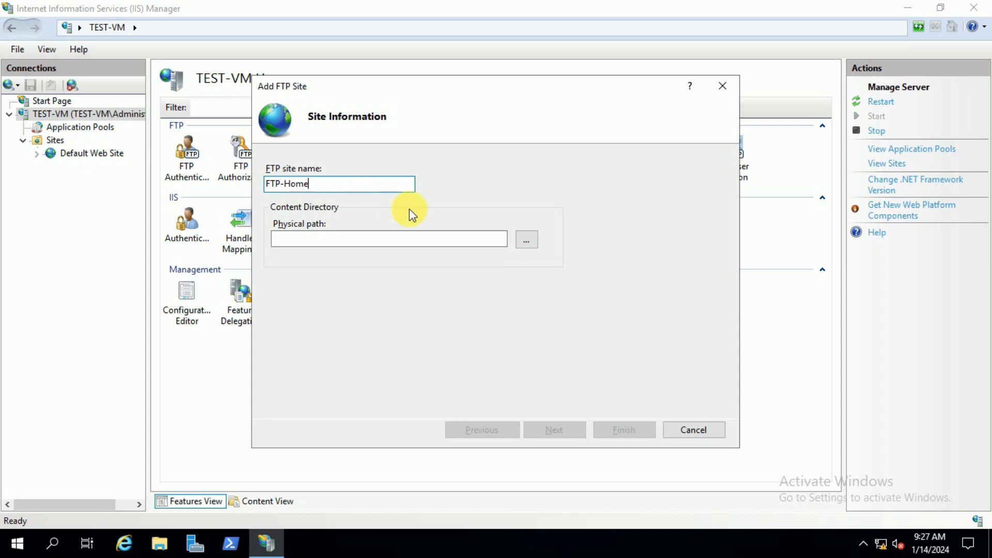
Step: Browse for the site's physical path and create a new folder named FTP-Server inside inetpub on Local Disk (C:)
{"action": "left_click", "coordinate": [416, 238]}
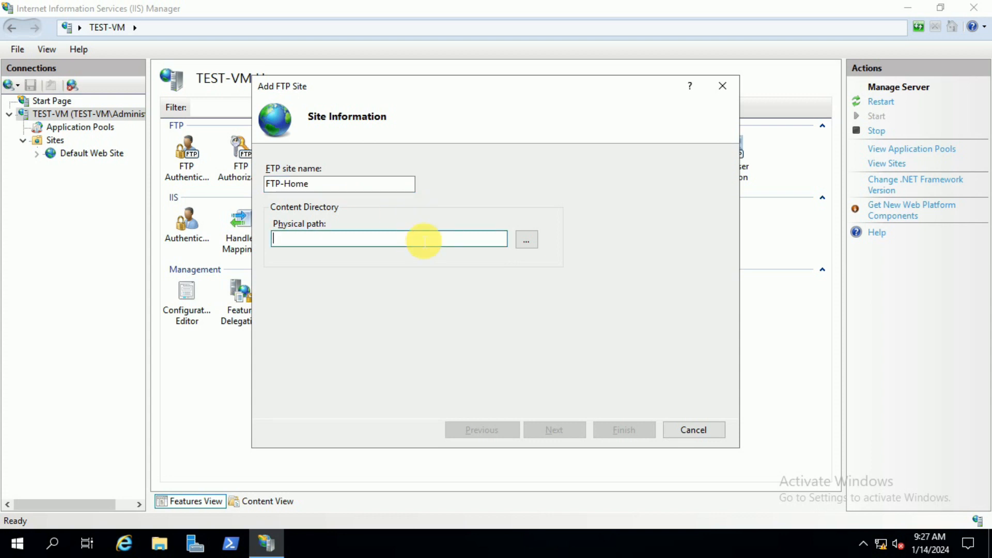
{"action": "left_click", "coordinate": [527, 241]}
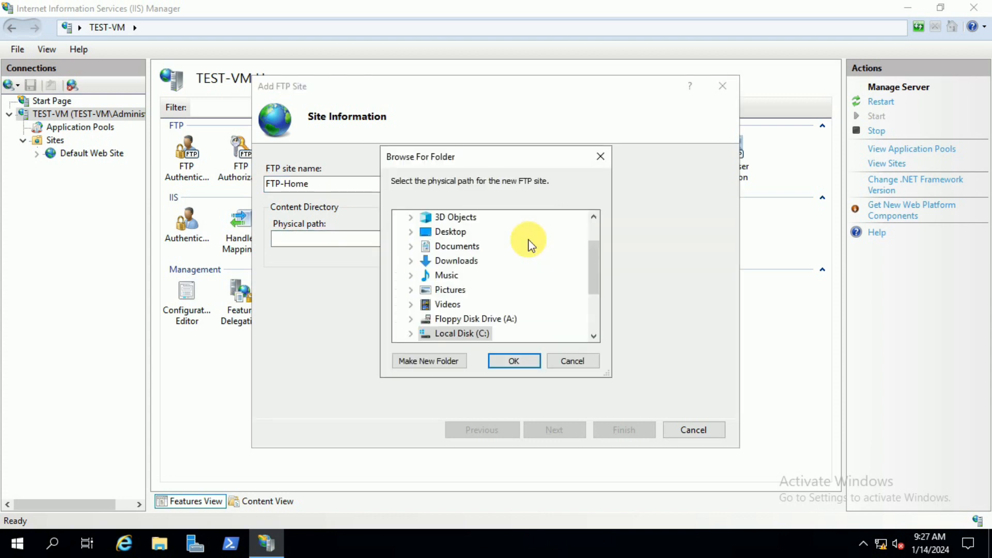
{"action": "scroll", "coordinate": [514, 305], "scroll_direction": "down", "scroll_amount": 2}
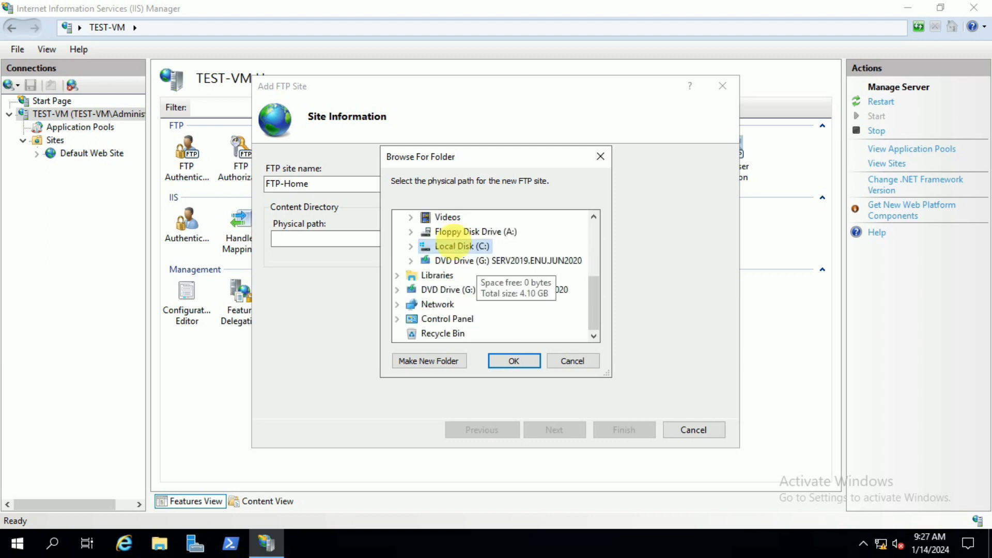
{"action": "double_click", "coordinate": [460, 247]}
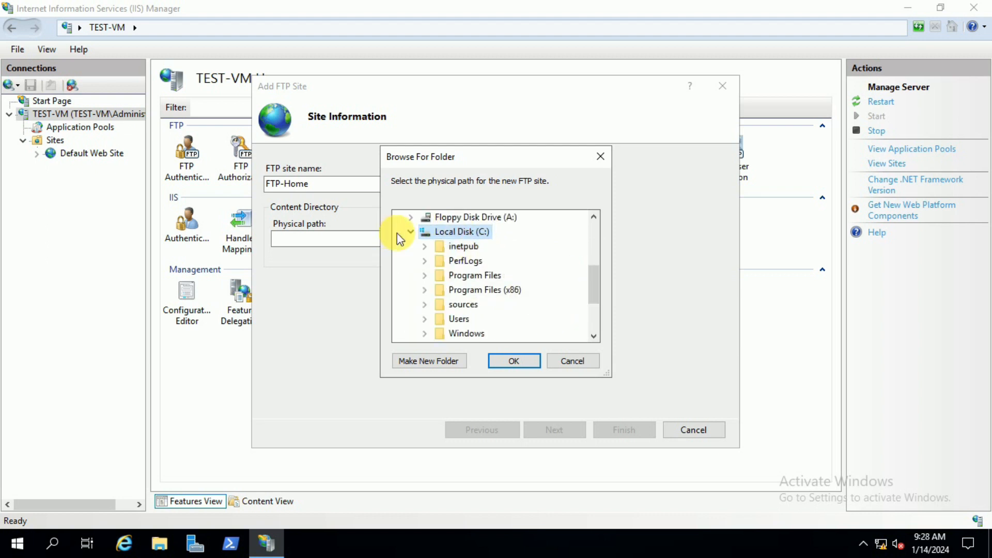
{"action": "left_click", "coordinate": [411, 232]}
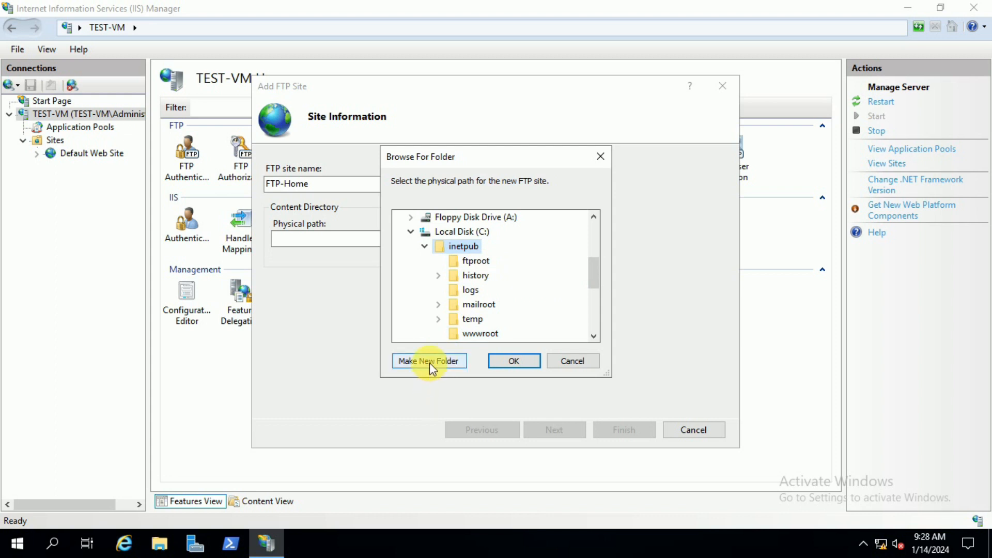
{"action": "left_click", "coordinate": [429, 363]}
{"action": "type", "text": "FTP"}
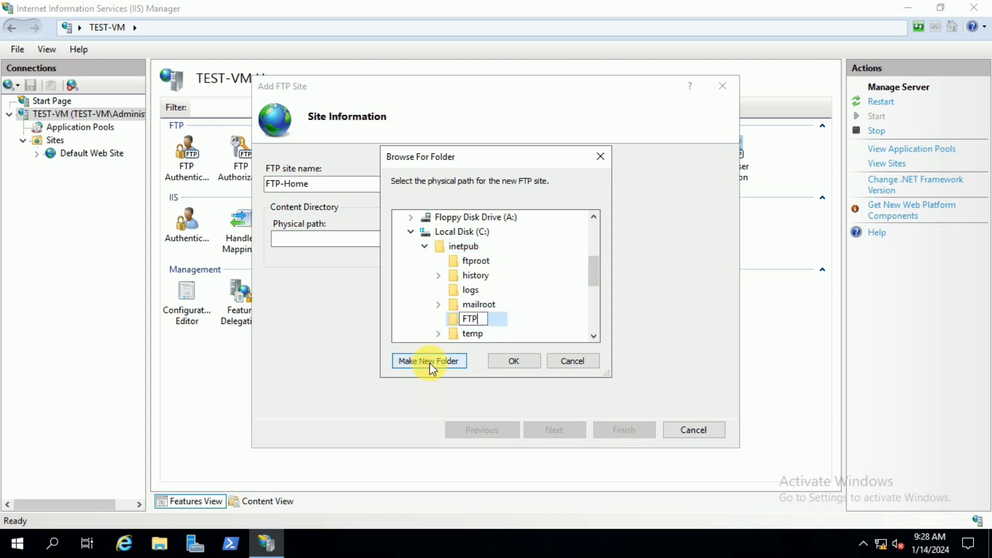
{"action": "type", "text": " Server"}
{"action": "key", "text": "Left"}
{"action": "key", "text": "Left"}
{"action": "key", "text": "Left"}
{"action": "key", "text": "Left"}
{"action": "key", "text": "Left"}
{"action": "key", "text": "BackSpace"}
{"action": "type", "text": "-"}
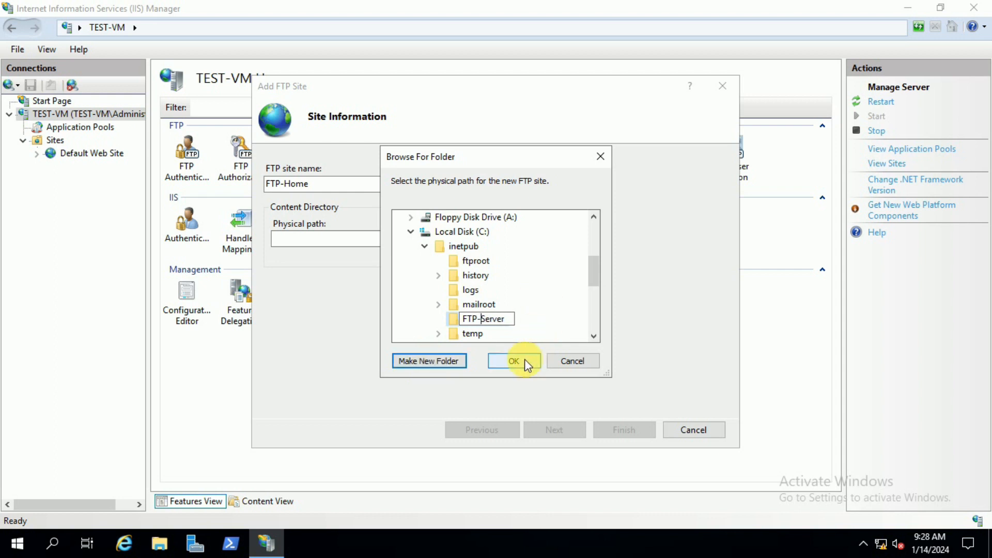
Step: Choose C:\inetpub\FTP-Server as the FTP site's physical path and continue to the binding and SSL settings
{"action": "left_click", "coordinate": [510, 320]}
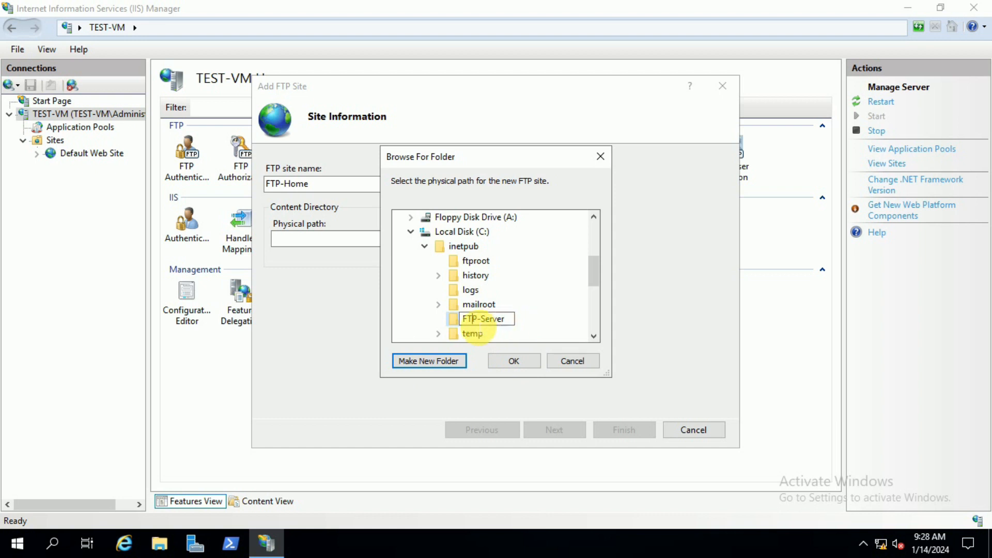
{"action": "left_click", "coordinate": [456, 321]}
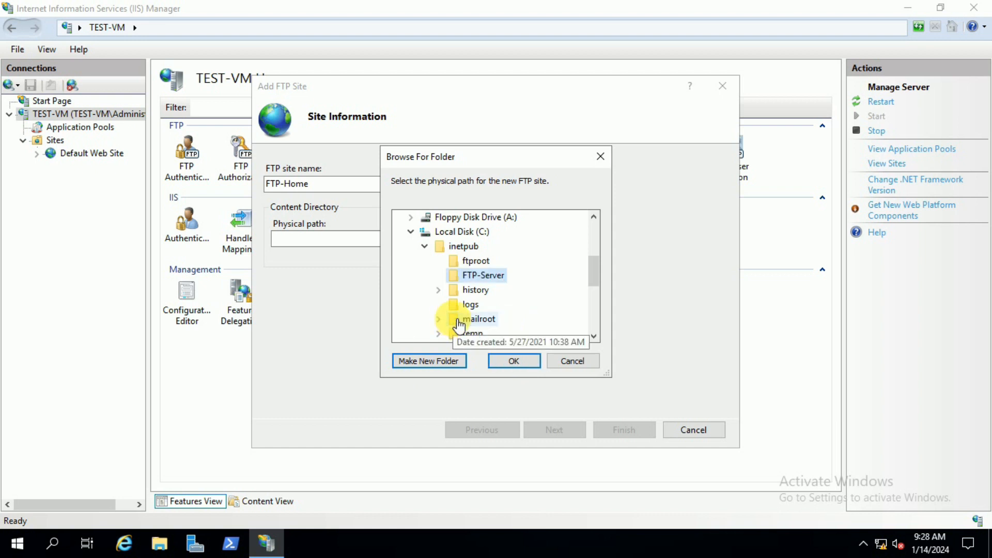
{"action": "left_click", "coordinate": [517, 358]}
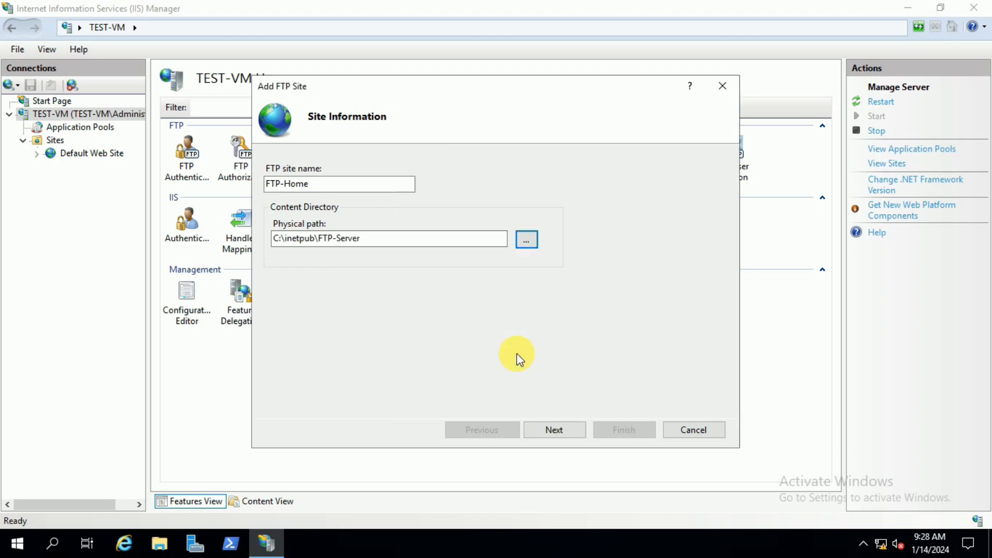
{"action": "left_click", "coordinate": [553, 430]}
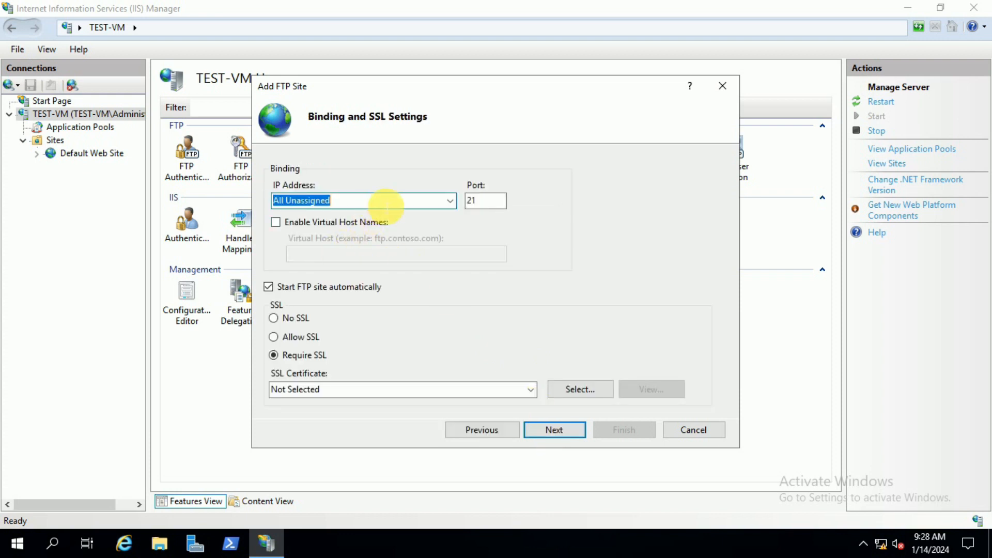
Step: Bind the FTP site to IP address 172.16.189.249 on port 21
{"action": "left_click", "coordinate": [451, 202]}
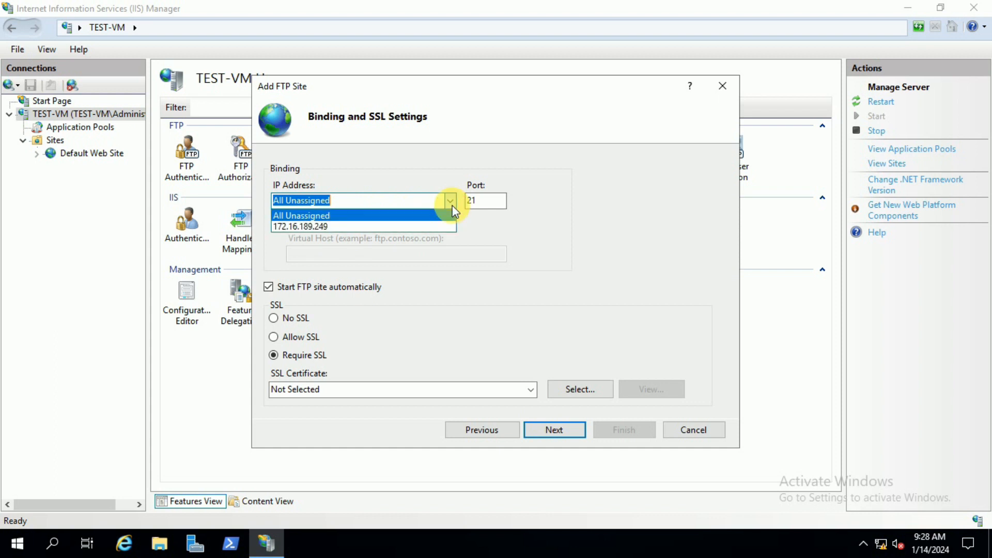
{"action": "left_click", "coordinate": [404, 226]}
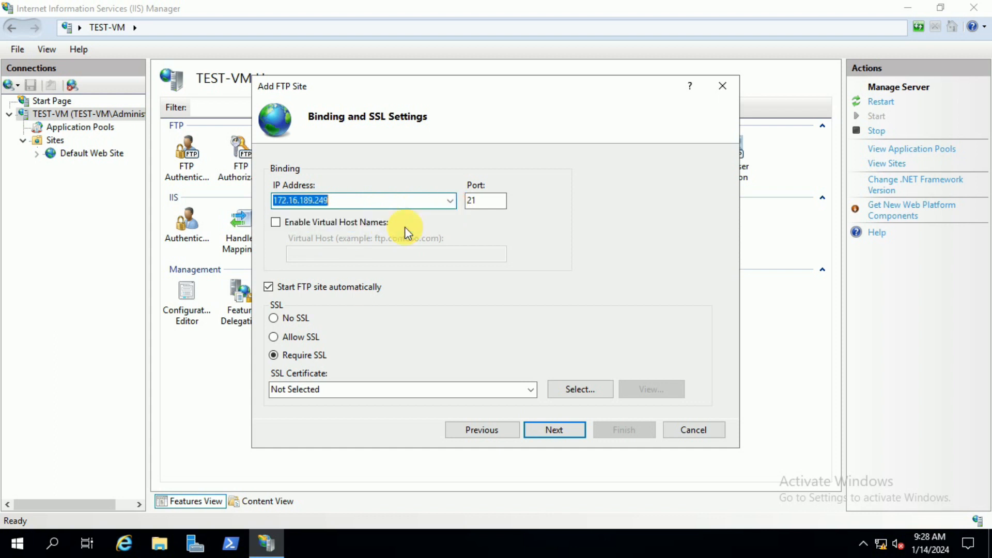
{"action": "left_click_drag", "start_coordinate": [378, 203], "coordinate": [270, 200]}
{"action": "left_click_drag", "start_coordinate": [488, 201], "coordinate": [464, 200]}
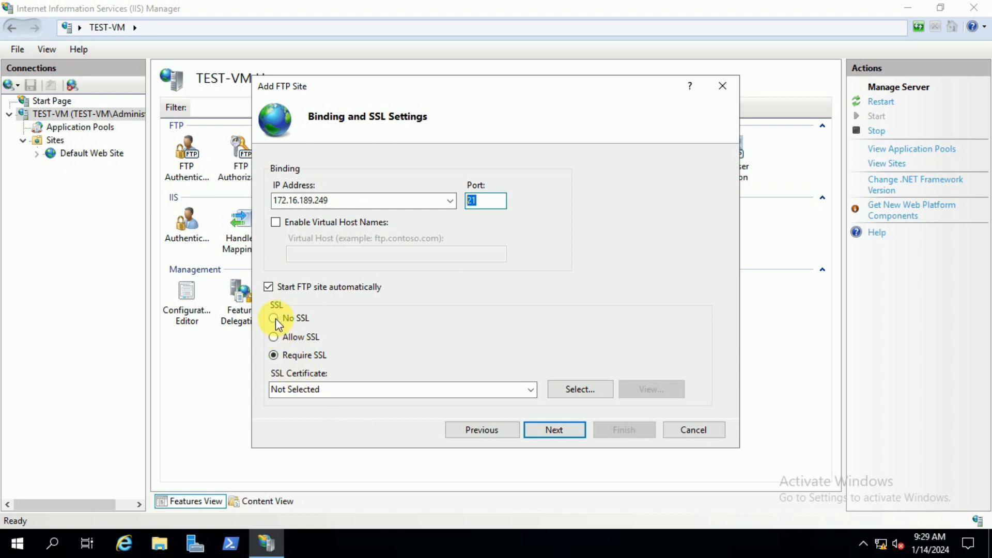
Step: Try the No SSL and Allow SSL options for the FTP site, ending on Require SSL
{"action": "left_click", "coordinate": [274, 318]}
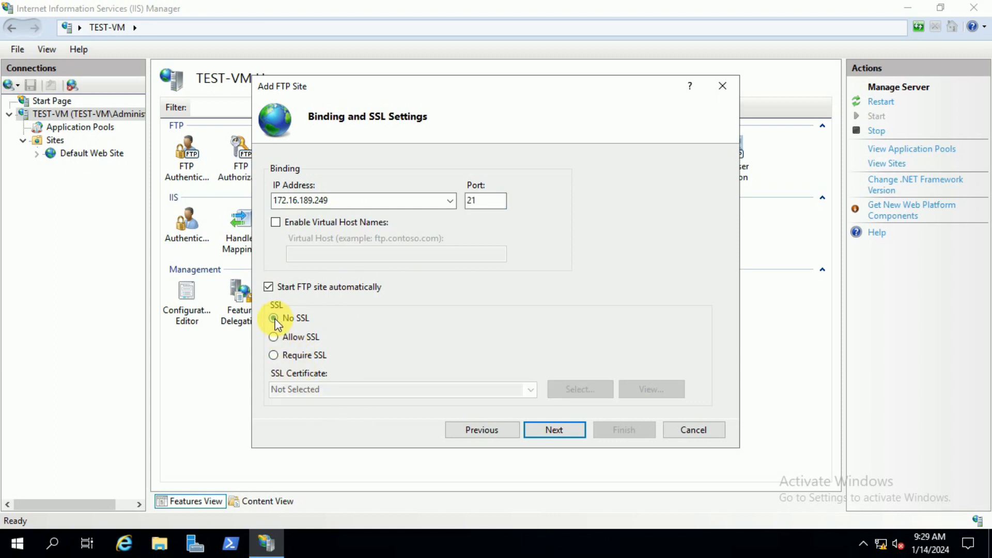
{"action": "left_click", "coordinate": [274, 337]}
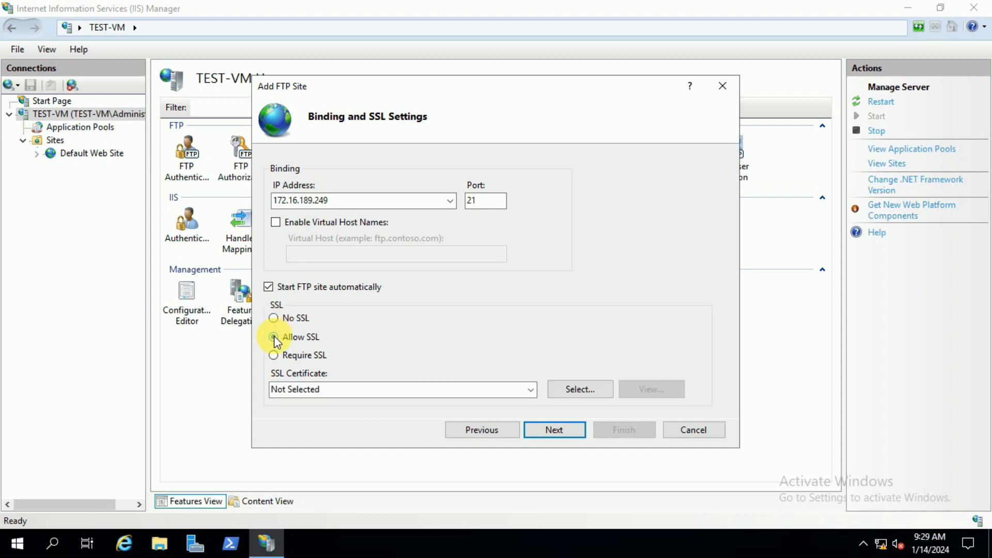
{"action": "left_click", "coordinate": [310, 390]}
{"action": "left_click", "coordinate": [517, 397]}
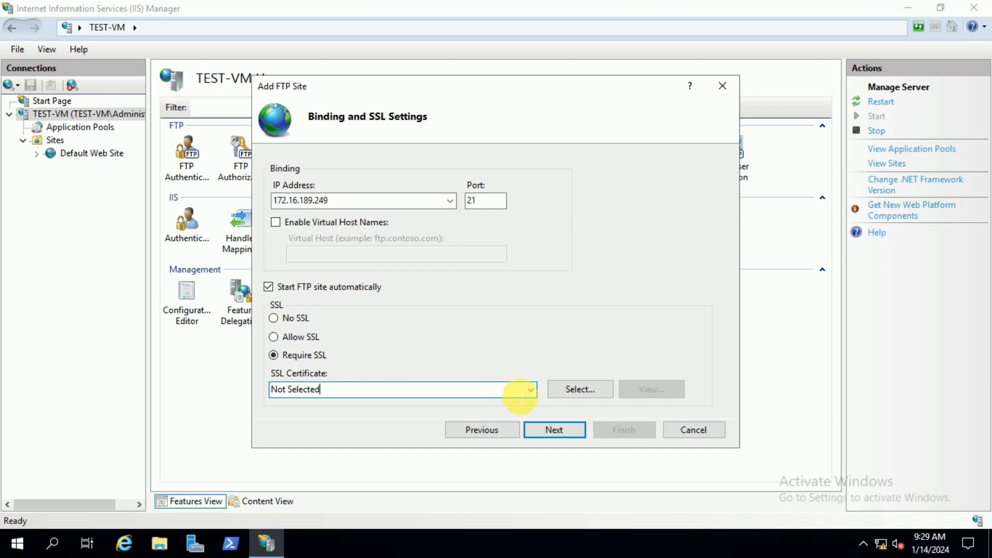
{"action": "left_click", "coordinate": [274, 318]}
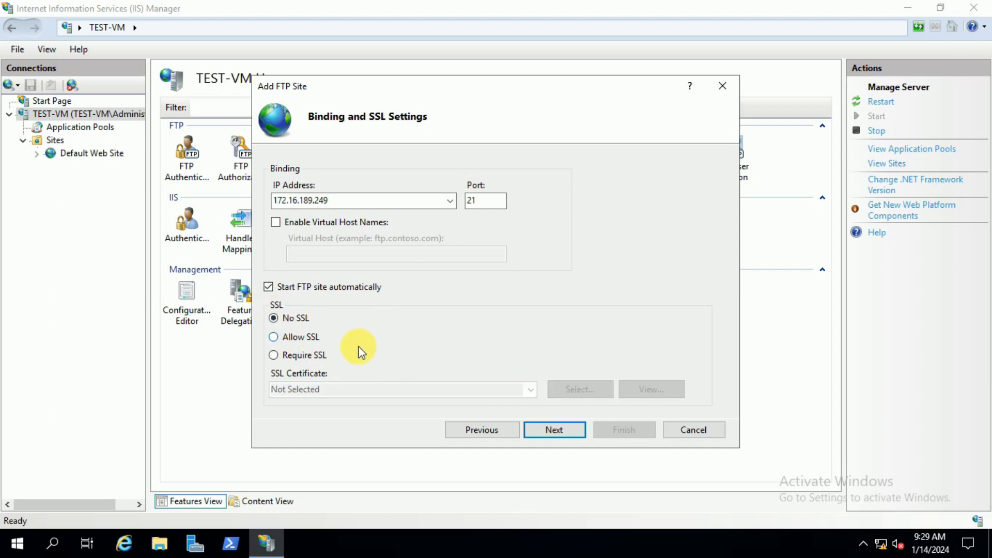
{"action": "left_click", "coordinate": [273, 355]}
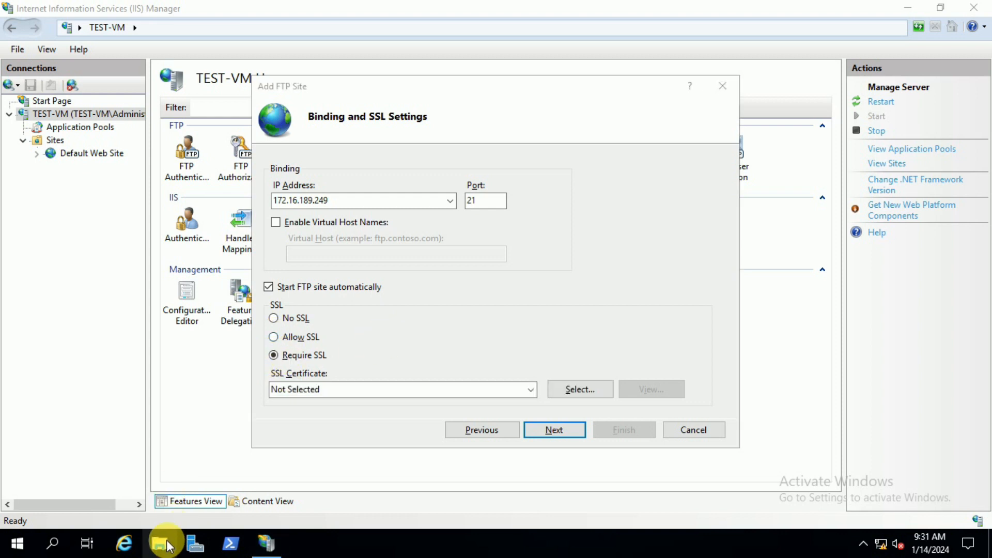
Step: In File Explorer, open the Desktop's SSL folder, start installing wildcard.pfx, and continue to the private key password
{"action": "left_click", "coordinate": [166, 543]}
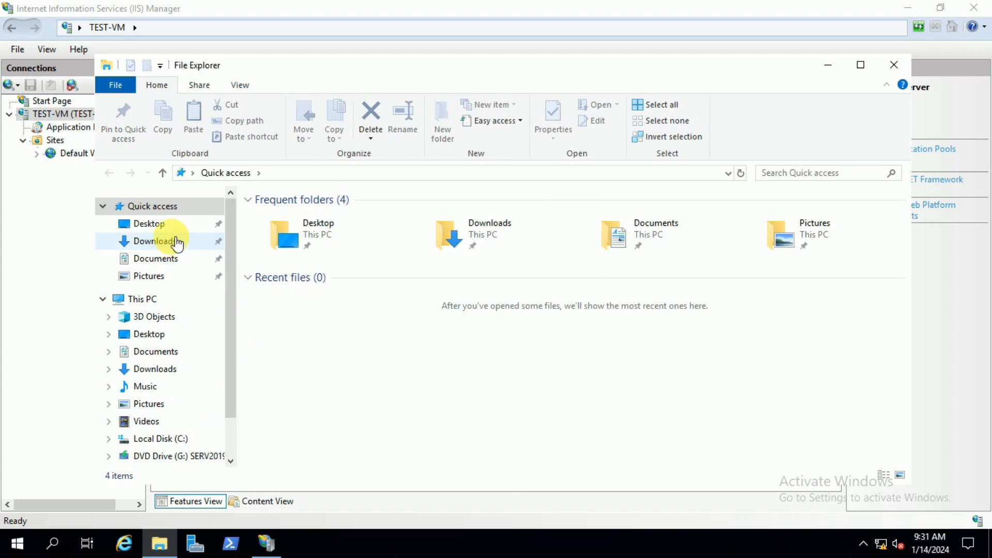
{"action": "left_click", "coordinate": [171, 226]}
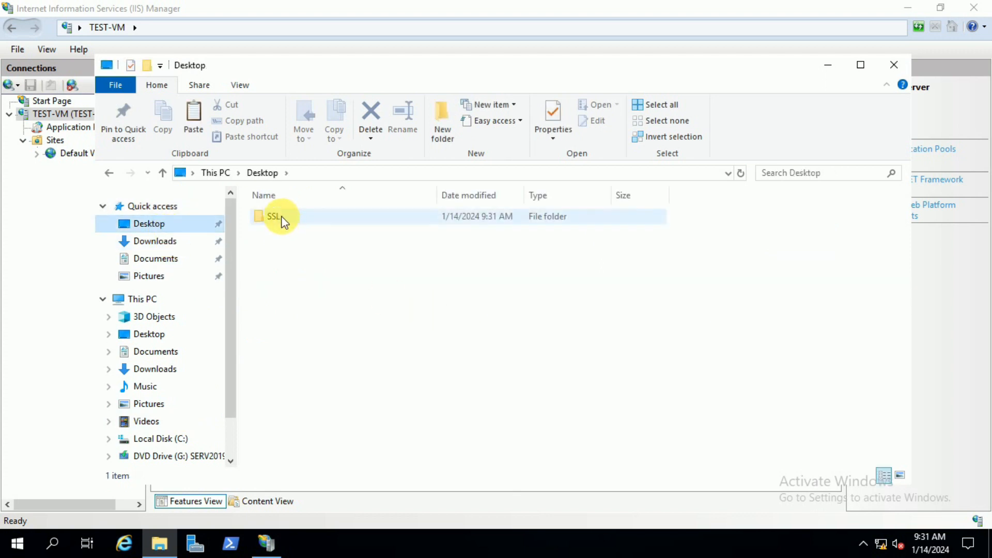
{"action": "double_click", "coordinate": [282, 219]}
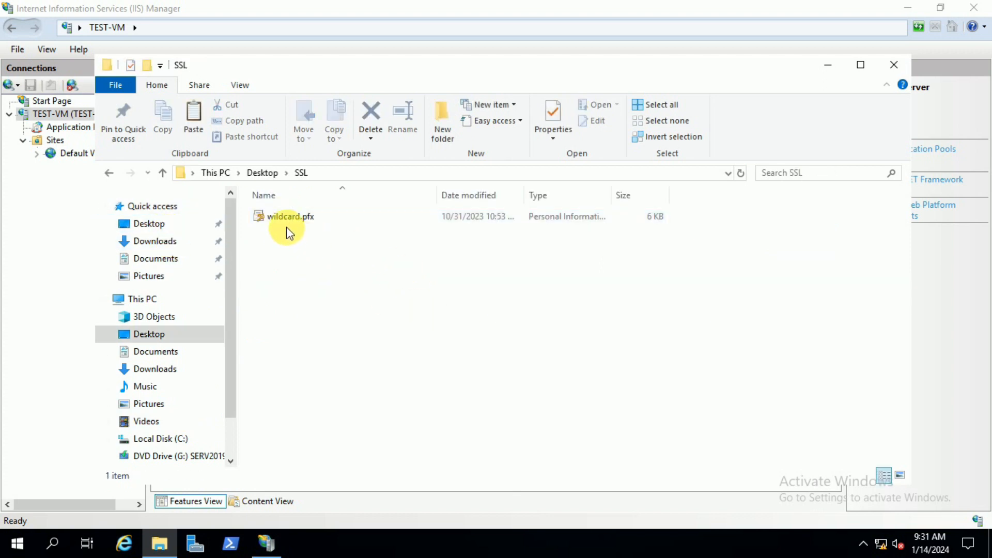
{"action": "right_click", "coordinate": [286, 218]}
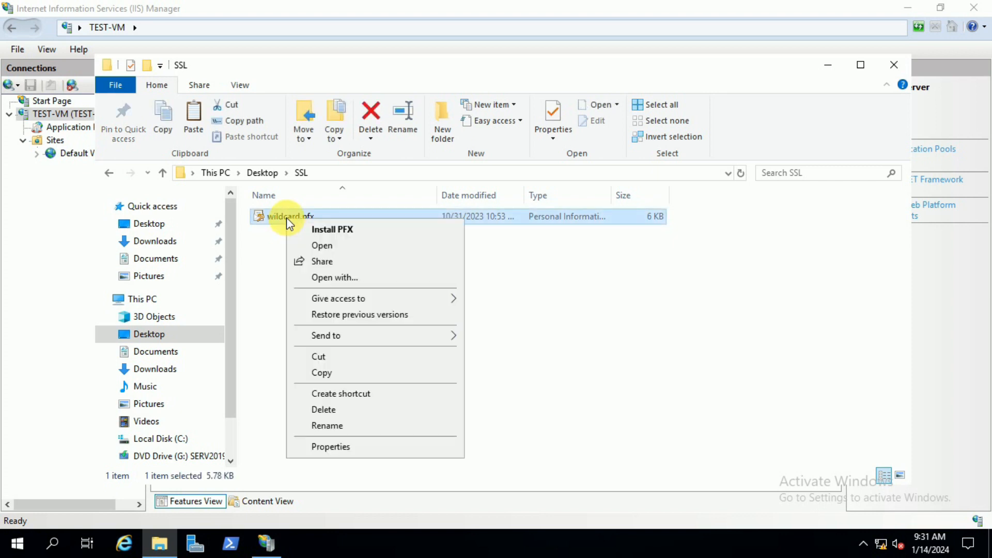
{"action": "left_click", "coordinate": [298, 223]}
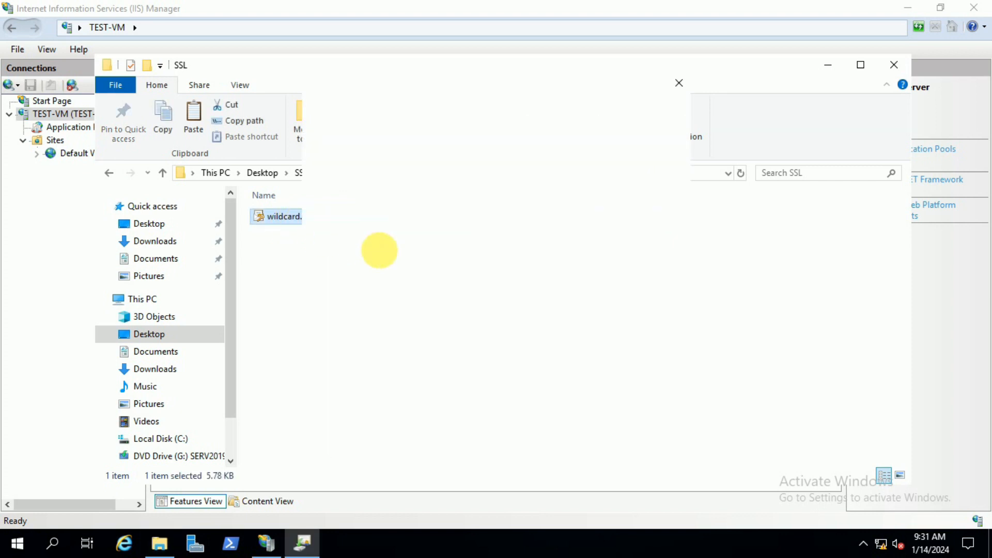
{"action": "left_click", "coordinate": [388, 308]}
{"action": "left_click", "coordinate": [602, 436]}
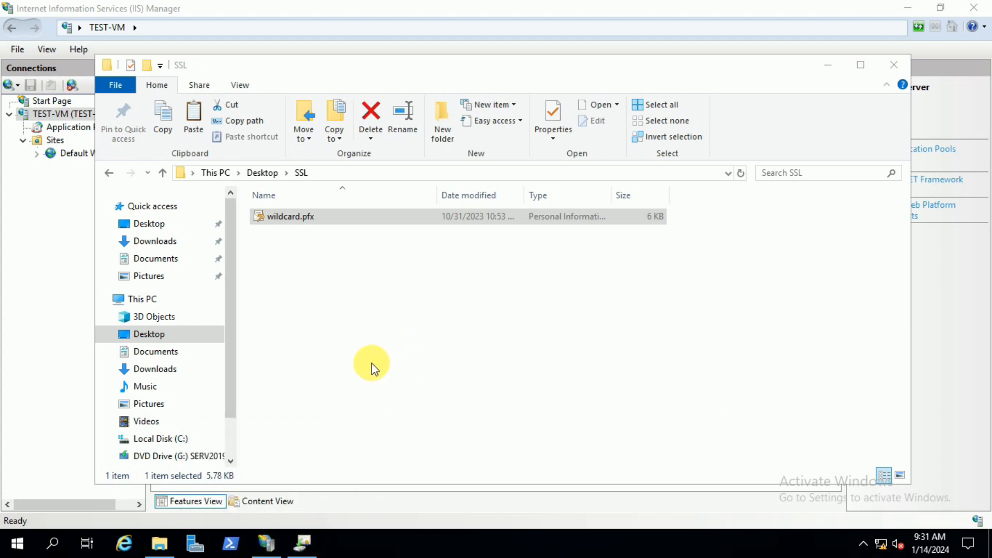
{"action": "left_click", "coordinate": [303, 545]}
{"action": "left_click", "coordinate": [597, 436]}
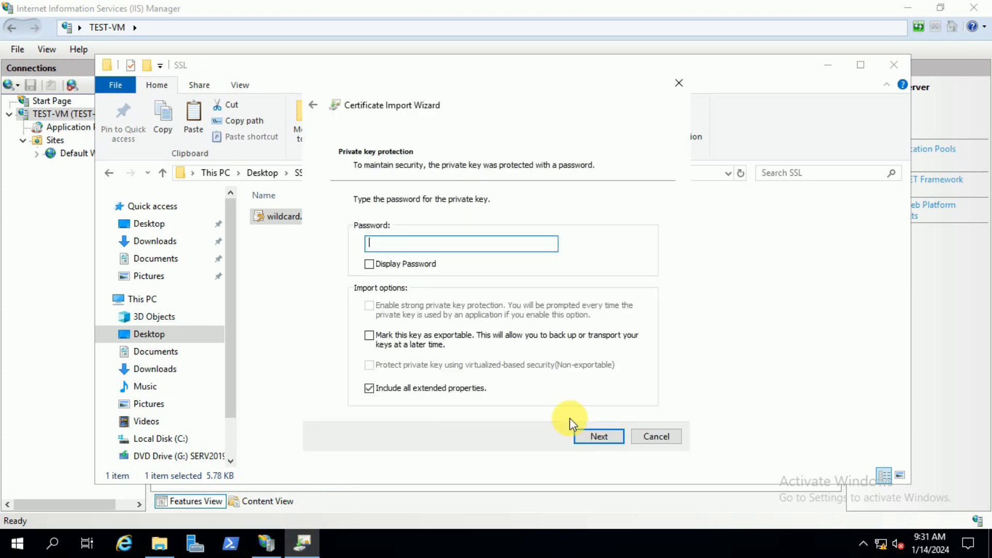
Step: Enter the private key password, import the certificate with automatic store selection, and close File Explorer
{"action": "type", "text": "123"}
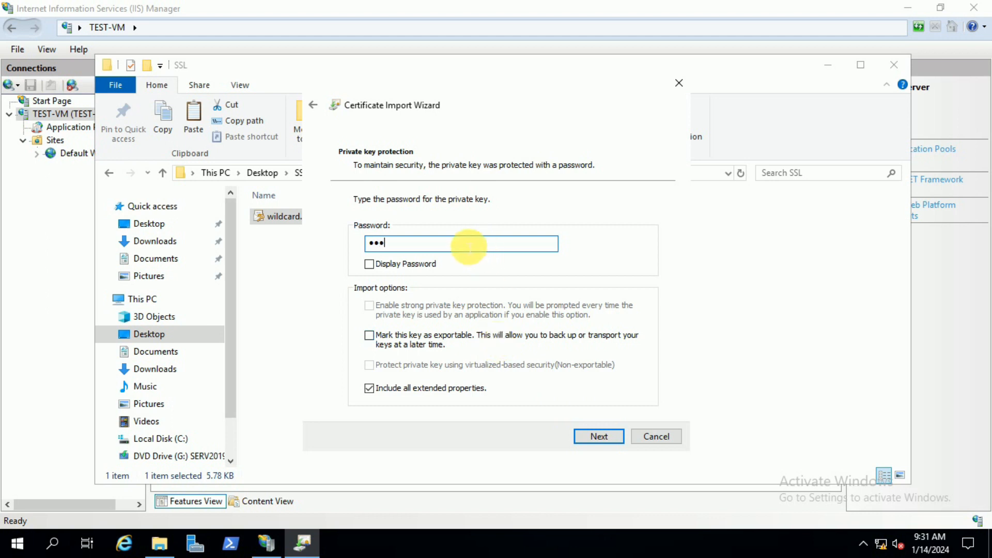
{"action": "left_click", "coordinate": [591, 436]}
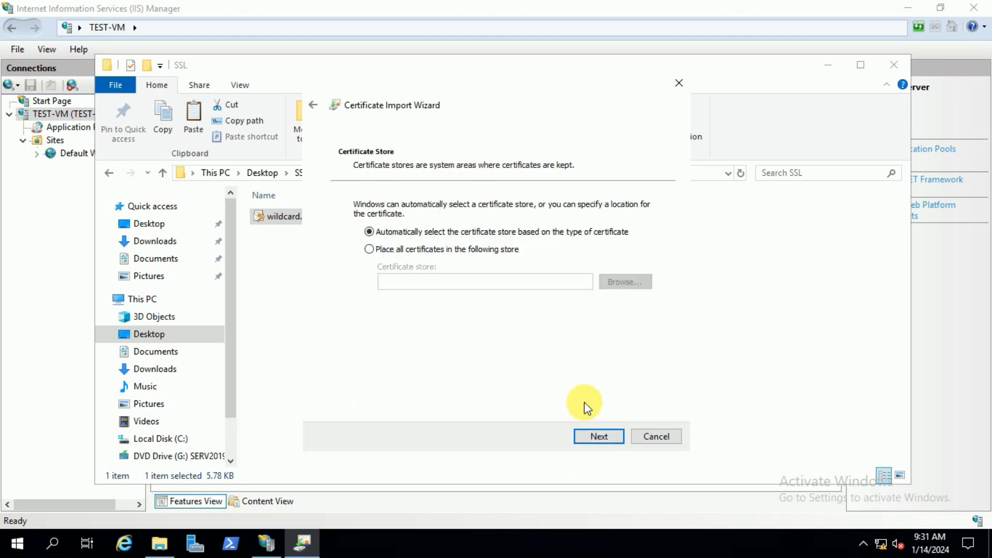
{"action": "left_click", "coordinate": [597, 437]}
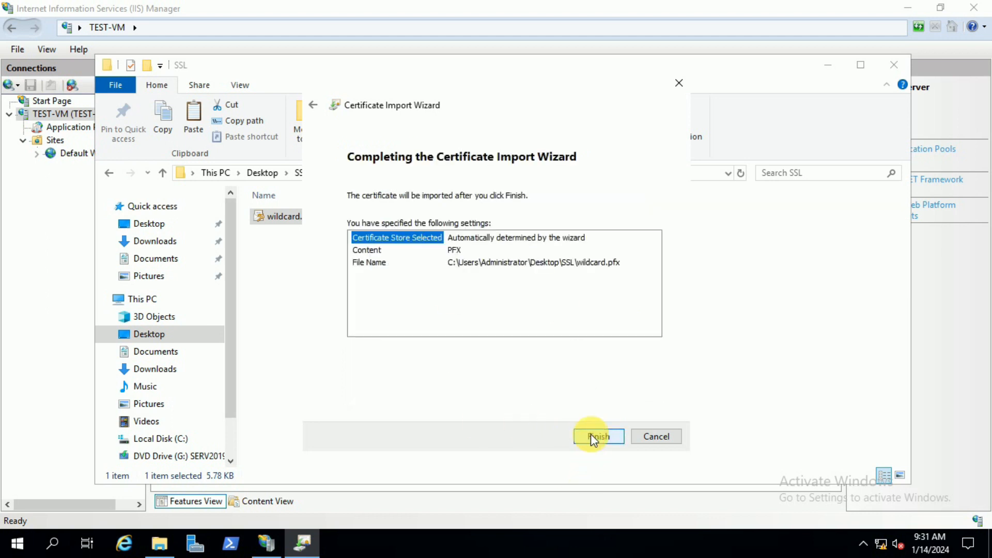
{"action": "left_click", "coordinate": [591, 437]}
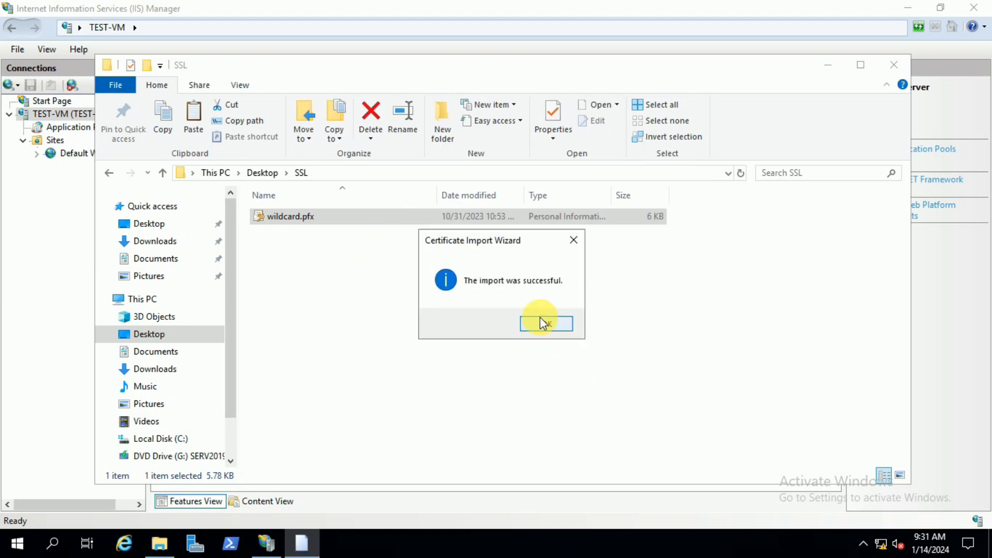
{"action": "left_click", "coordinate": [542, 323]}
{"action": "left_click", "coordinate": [897, 67]}
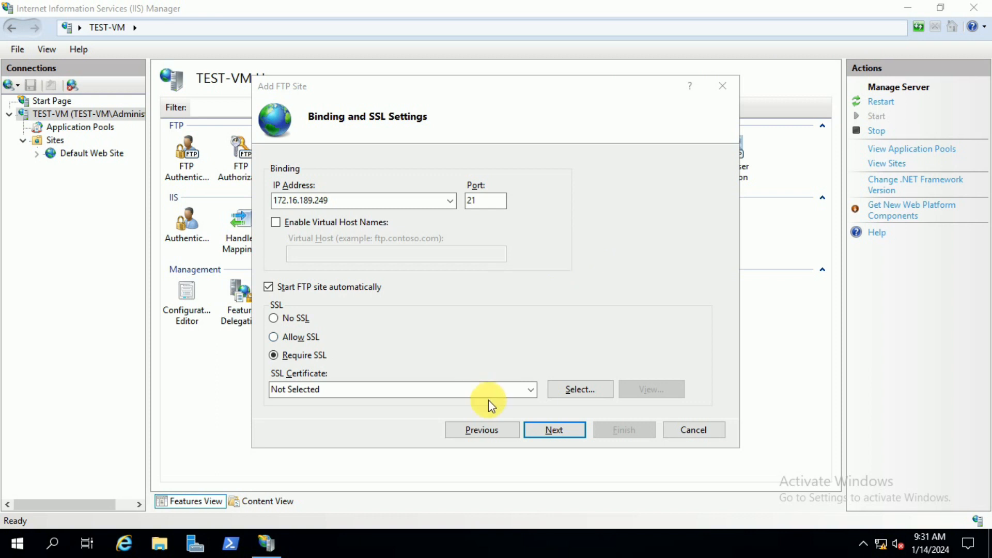
Step: Select Digicert-Wildcard-SSL as the FTP site's SSL certificate
{"action": "left_click", "coordinate": [531, 389]}
{"action": "left_click", "coordinate": [531, 390]}
{"action": "left_click", "coordinate": [563, 389]}
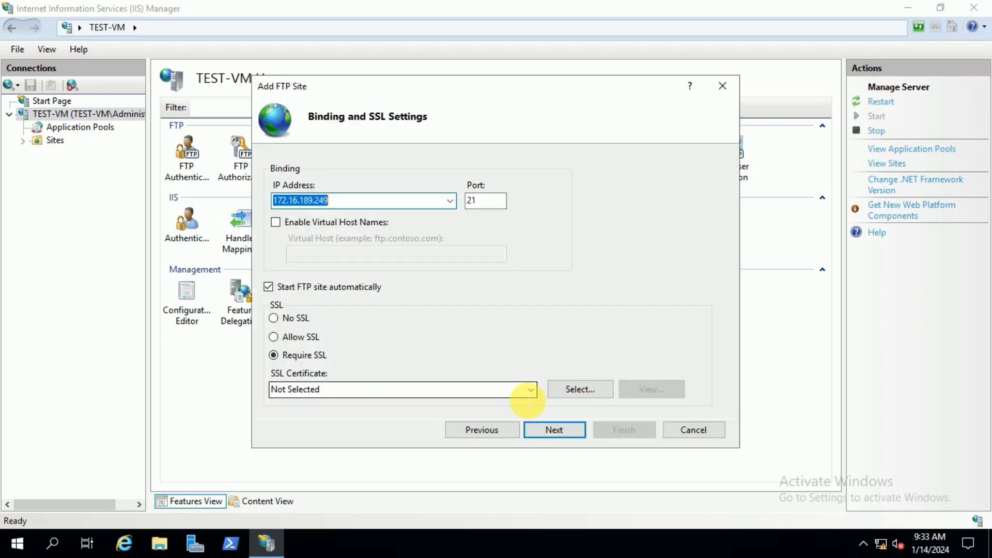
{"action": "left_click", "coordinate": [531, 390]}
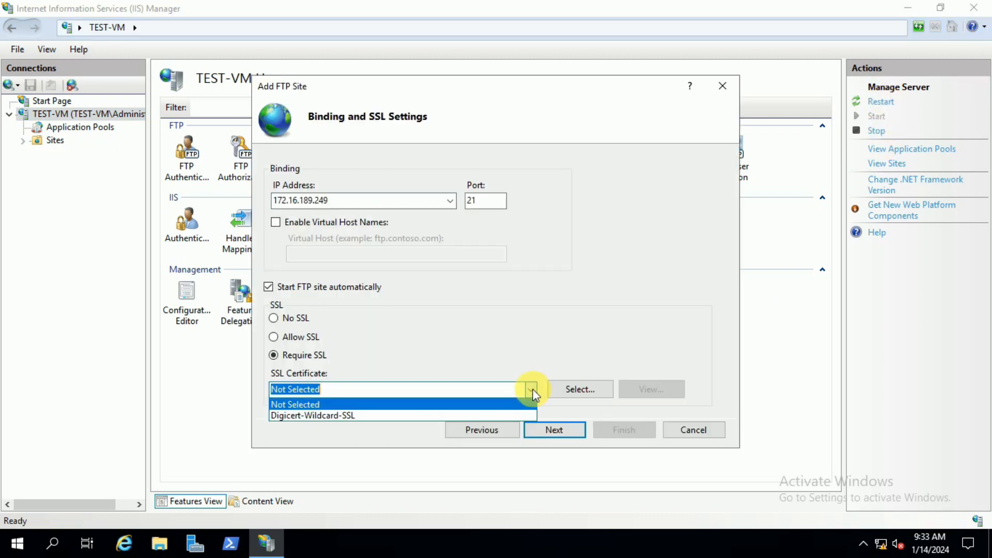
{"action": "left_click", "coordinate": [364, 414]}
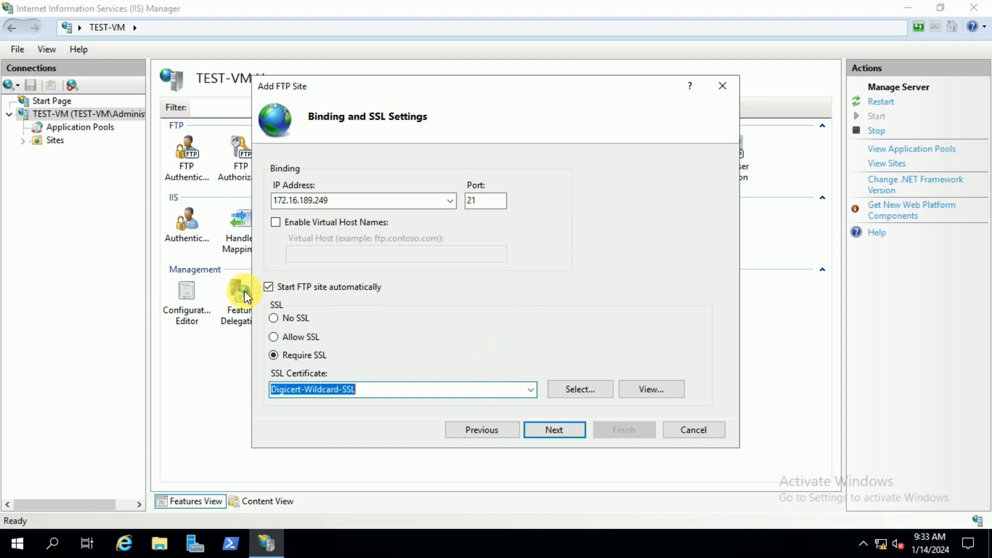
Step: Set the FTP site to No SSL and enable Basic authentication
{"action": "left_click", "coordinate": [275, 317]}
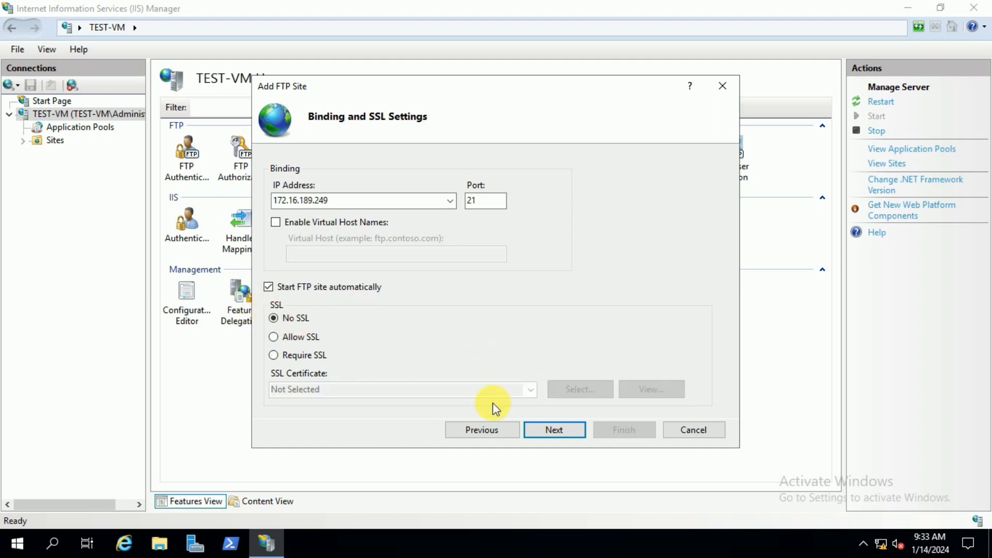
{"action": "left_click", "coordinate": [561, 432]}
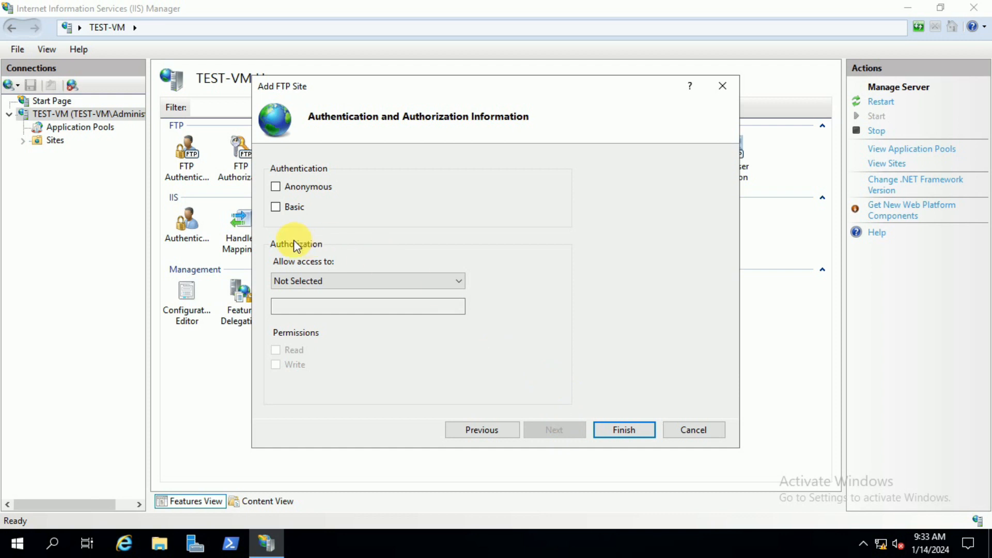
{"action": "left_click", "coordinate": [276, 207]}
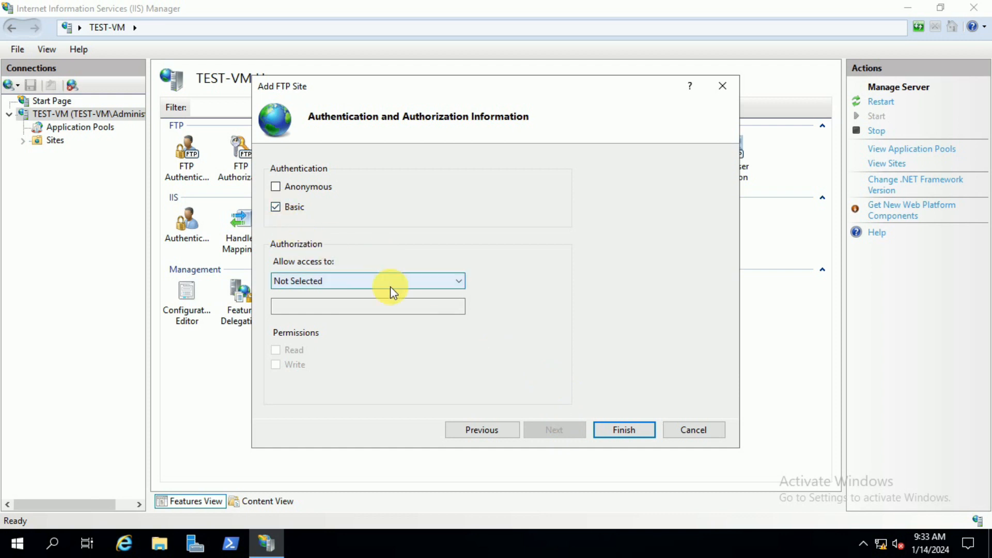
Step: Allow access to the specified user ftp-user with Read permission and finish adding the FTP site
{"action": "left_click", "coordinate": [415, 285]}
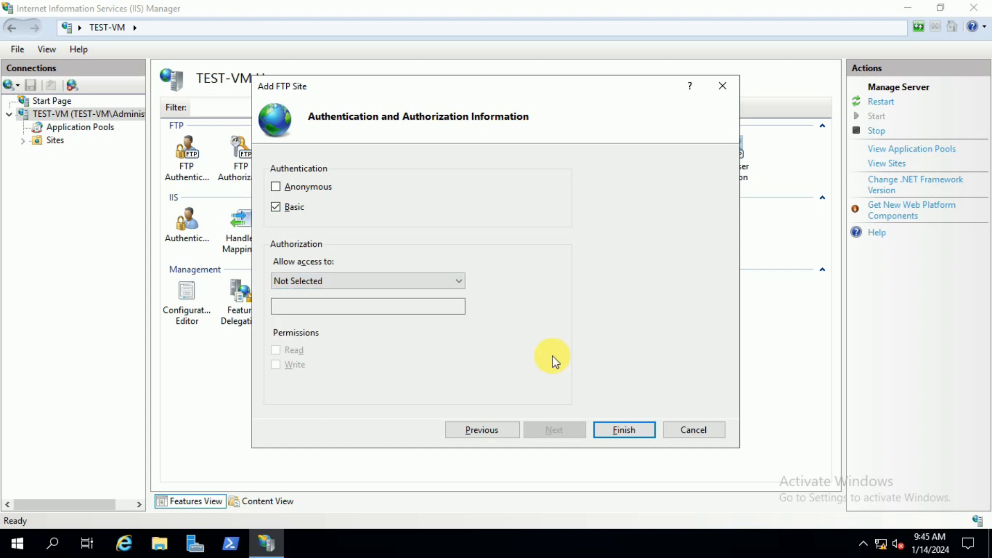
{"action": "left_click", "coordinate": [408, 281]}
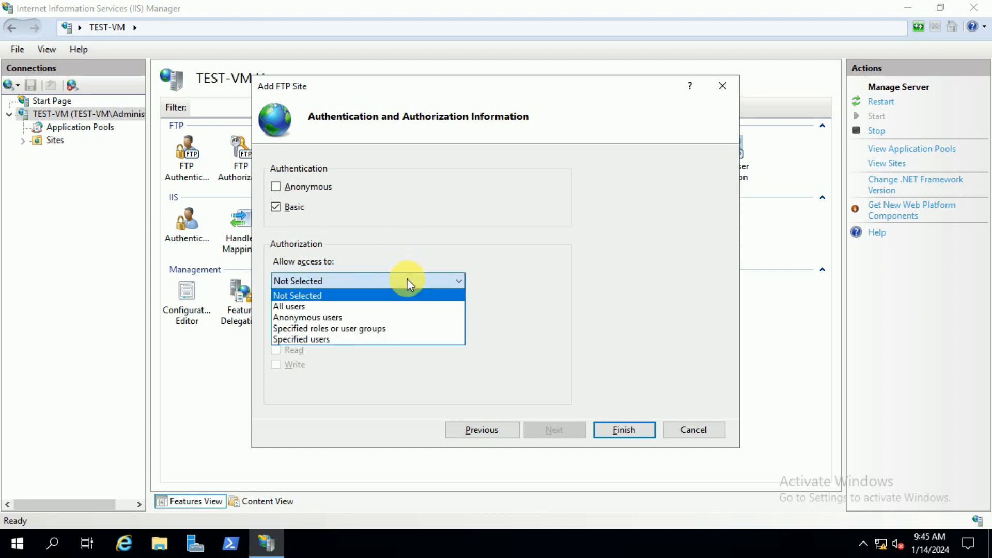
{"action": "left_click", "coordinate": [305, 305]}
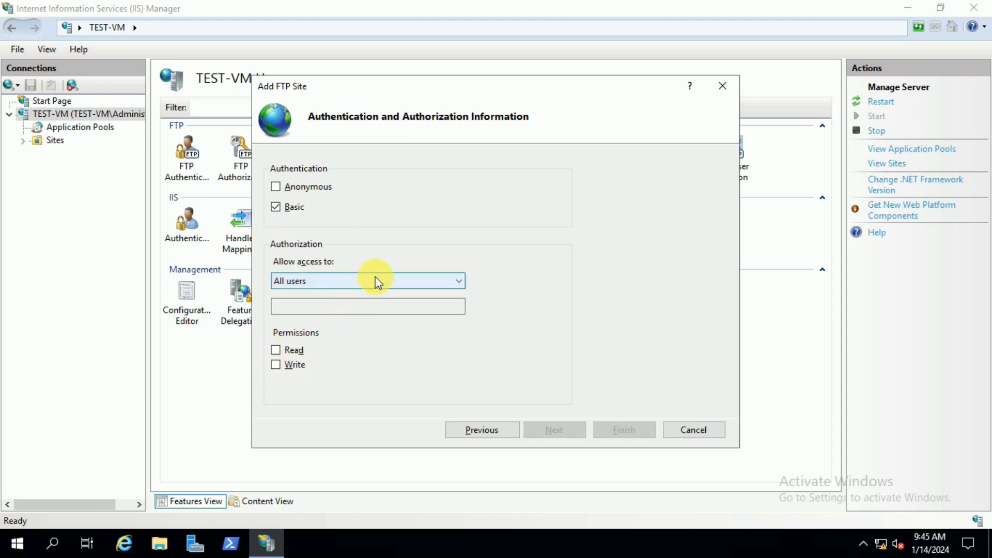
{"action": "left_click", "coordinate": [387, 280]}
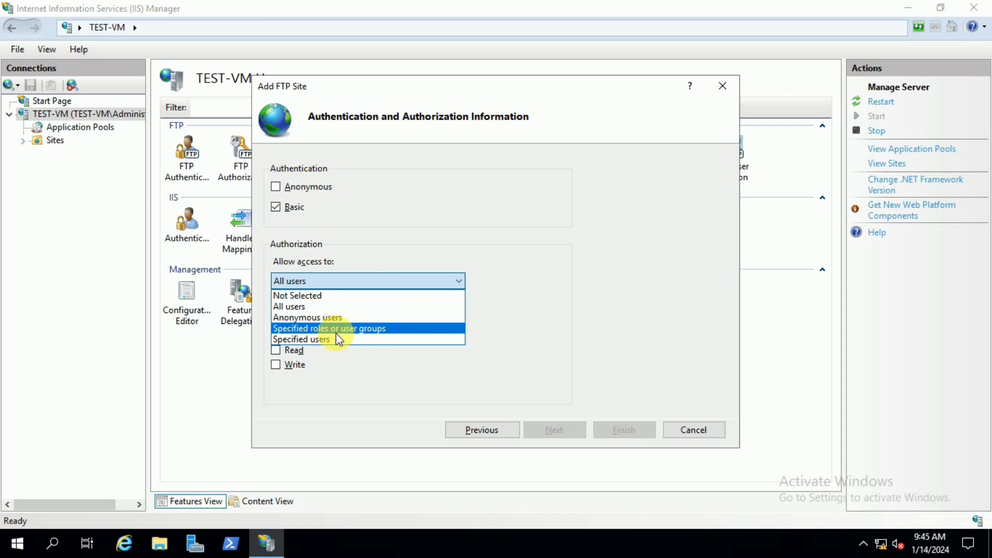
{"action": "left_click", "coordinate": [319, 339]}
{"action": "left_click", "coordinate": [327, 309]}
{"action": "type", "text": "ftp-user"}
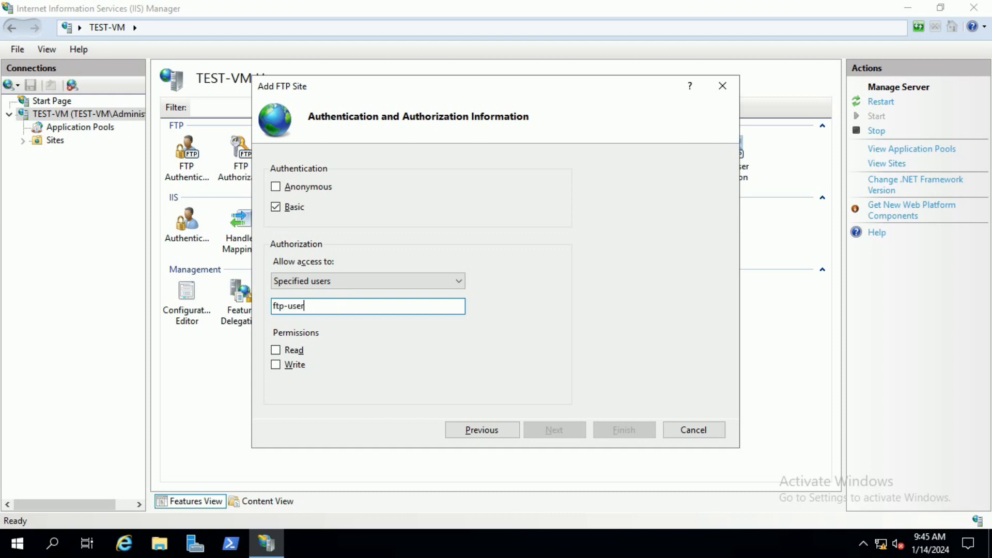
{"action": "left_click", "coordinate": [283, 351]}
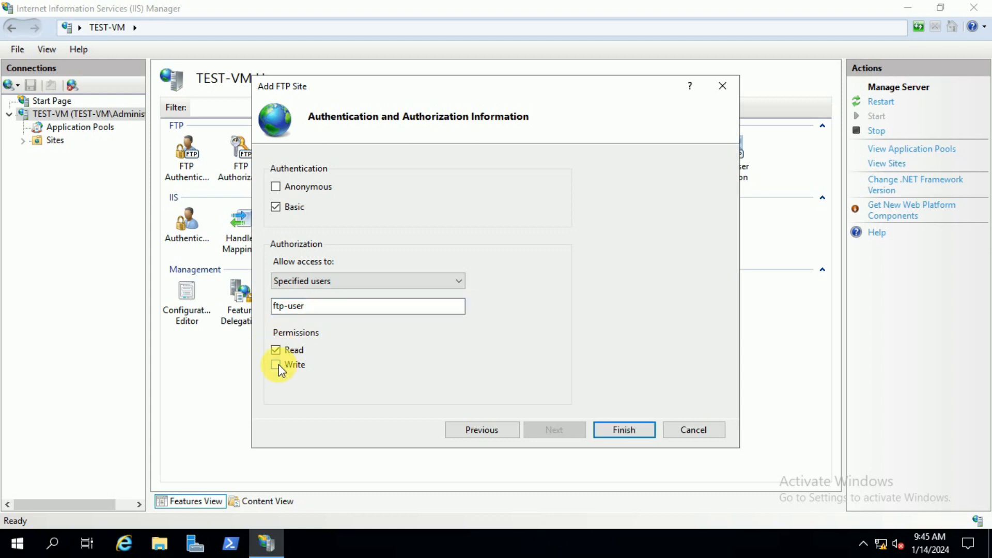
{"action": "left_click", "coordinate": [621, 432]}
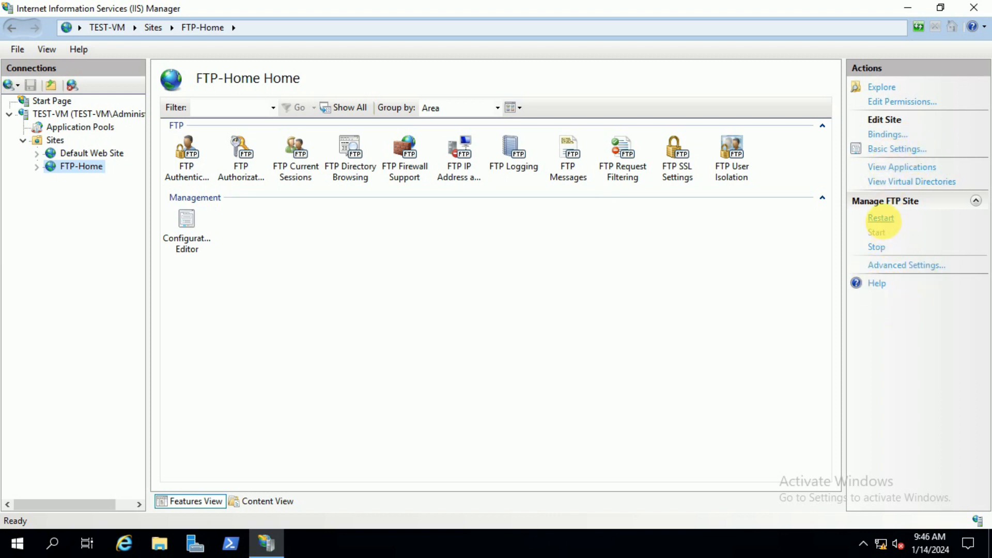
Step: Restart the FTP-Home site and minimize the IIS Manager window
{"action": "left_click", "coordinate": [881, 218]}
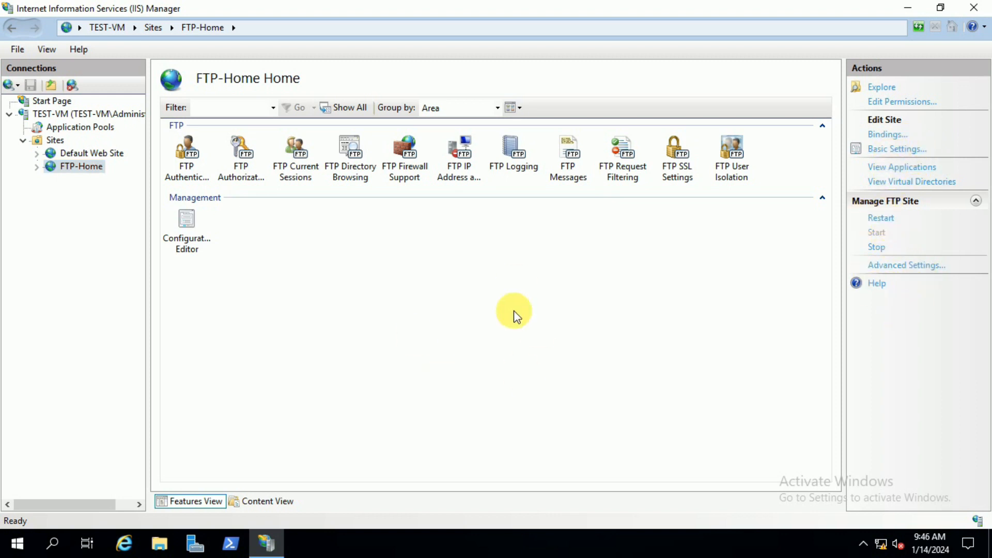
{"action": "left_click", "coordinate": [914, 12]}
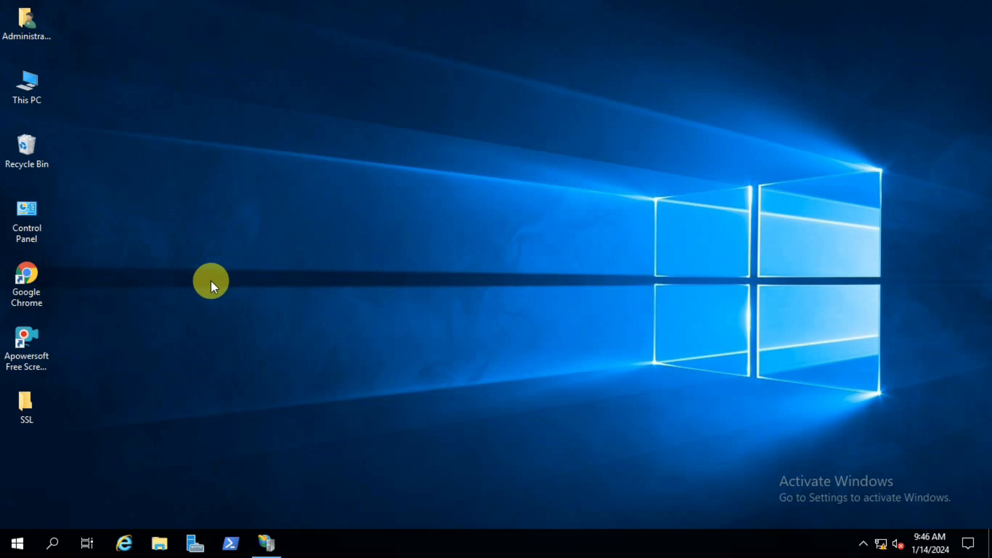
Step: Open Computer Management from Server Manager and display the local Users folder
{"action": "left_click", "coordinate": [195, 539]}
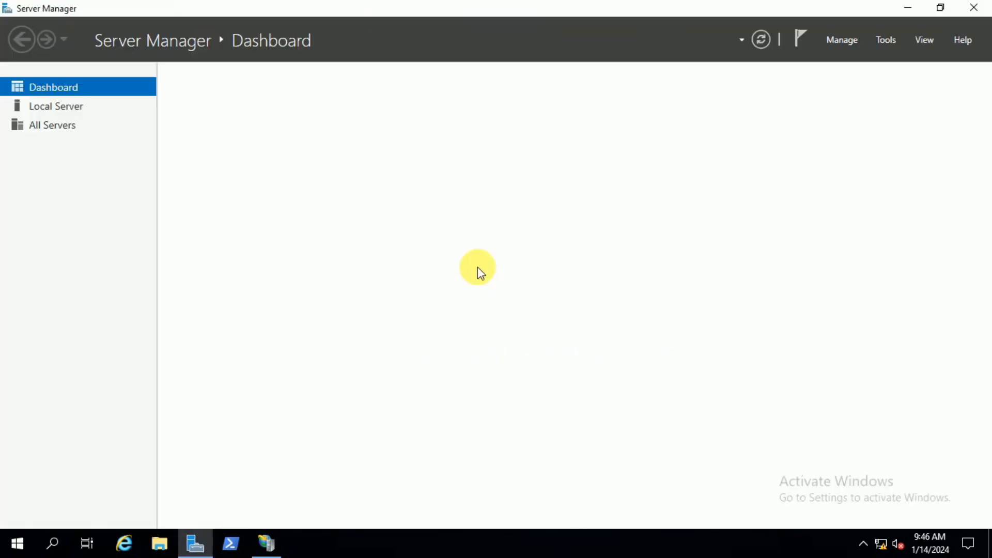
{"action": "left_click", "coordinate": [887, 40]}
{"action": "left_click", "coordinate": [835, 73]}
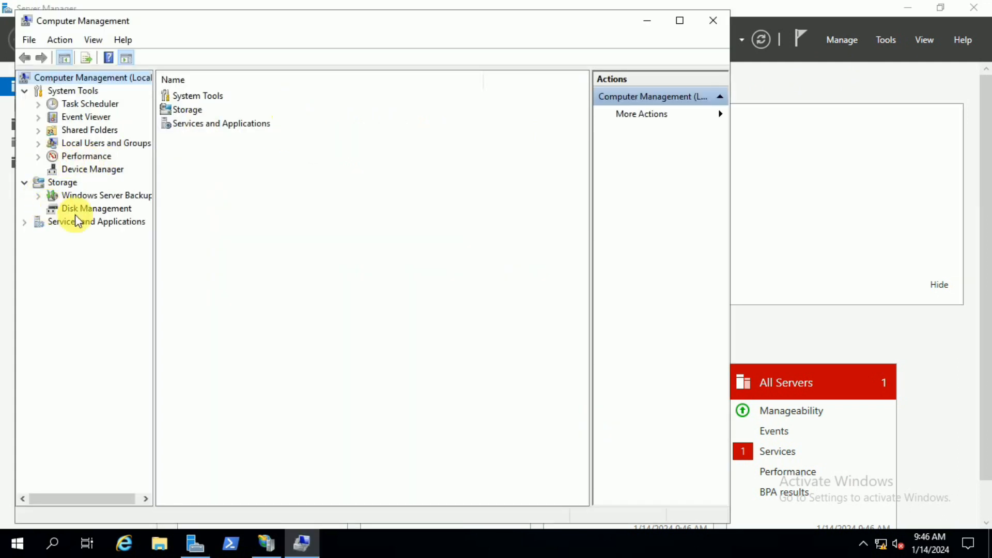
{"action": "left_click", "coordinate": [38, 144]}
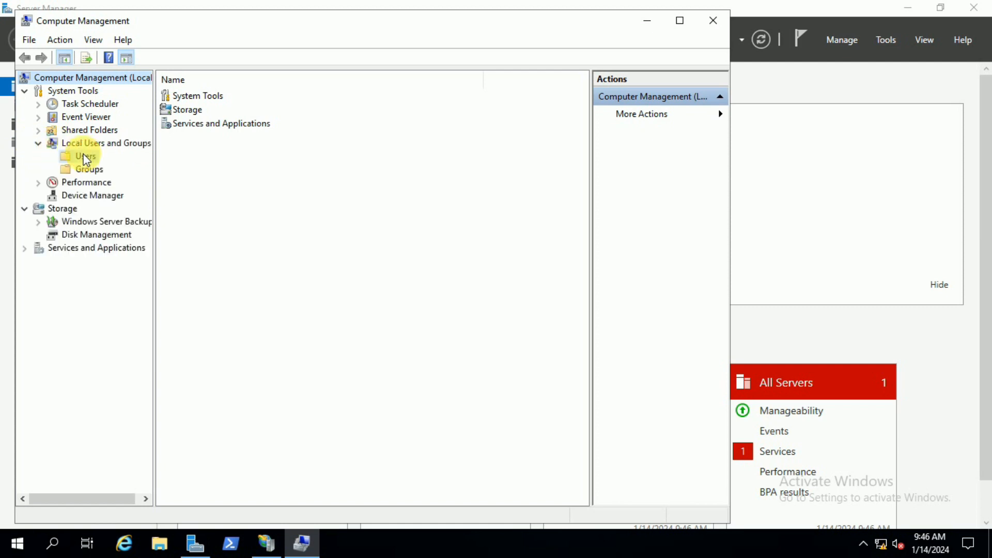
{"action": "left_click", "coordinate": [84, 157]}
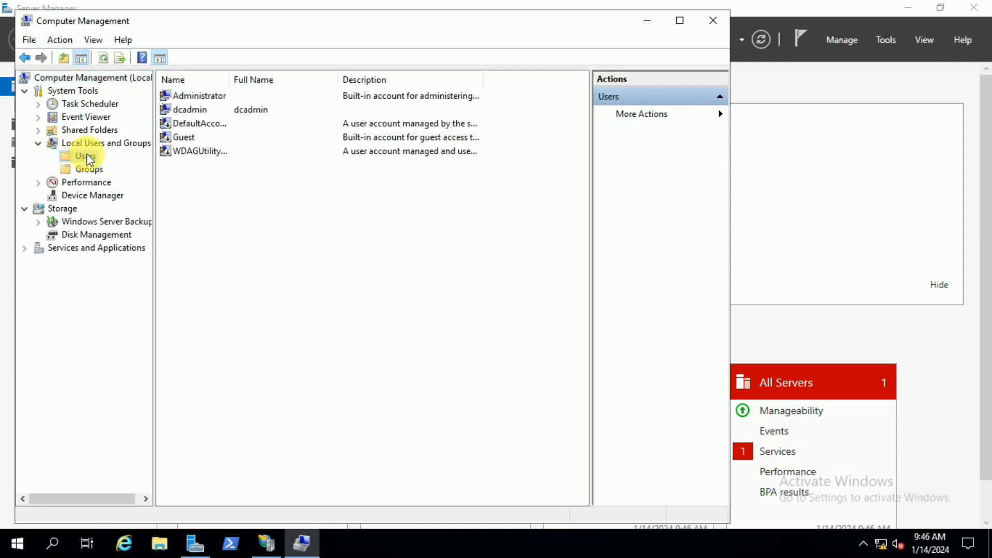
Step: Start a new local user named ftp-user and fill in the password and password confirmation fields
{"action": "right_click", "coordinate": [88, 157]}
{"action": "left_click", "coordinate": [117, 162]}
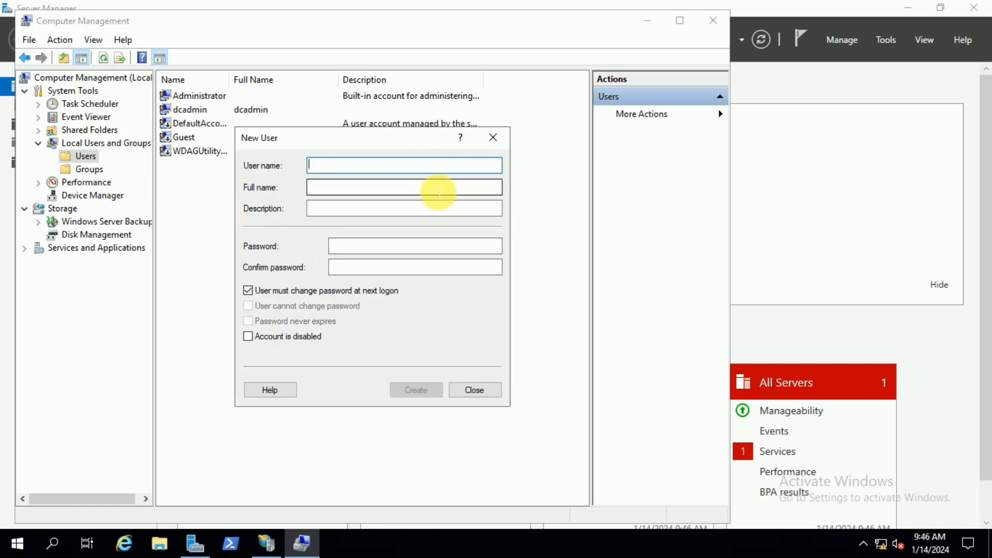
{"action": "type", "text": "ftp-user"}
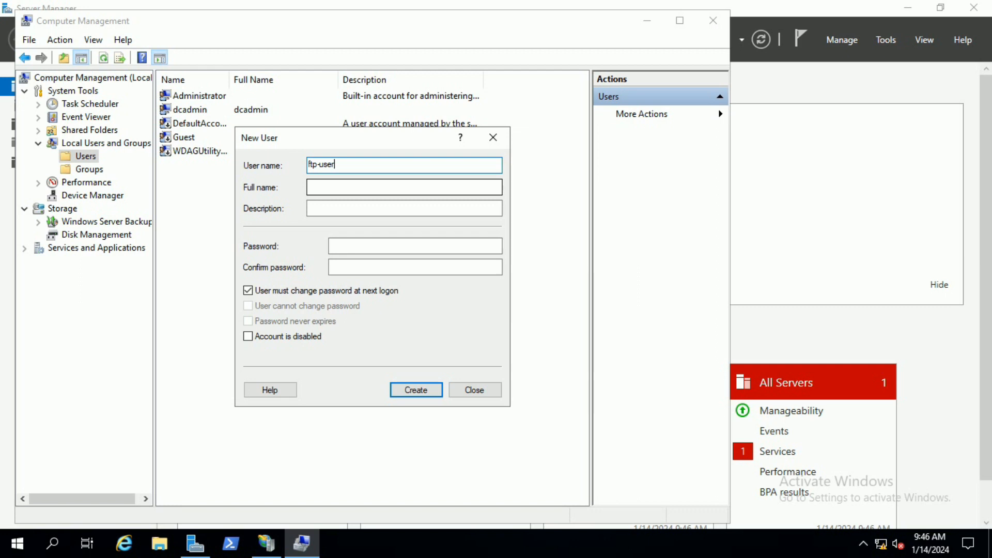
{"action": "left_click", "coordinate": [406, 247]}
{"action": "type", "text": "******"}
{"action": "key", "text": "Tab"}
{"action": "type", "text": "******"}
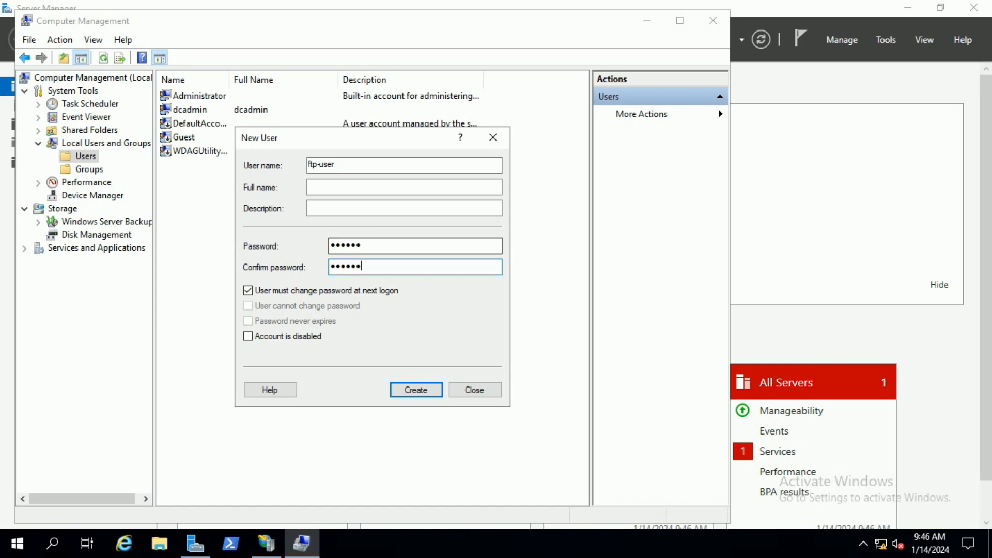
Step: Turn off the forced password change at next logon, enable Password never expires, and try to create the user
{"action": "left_click", "coordinate": [311, 291]}
{"action": "left_click", "coordinate": [250, 322]}
{"action": "left_click", "coordinate": [416, 396]}
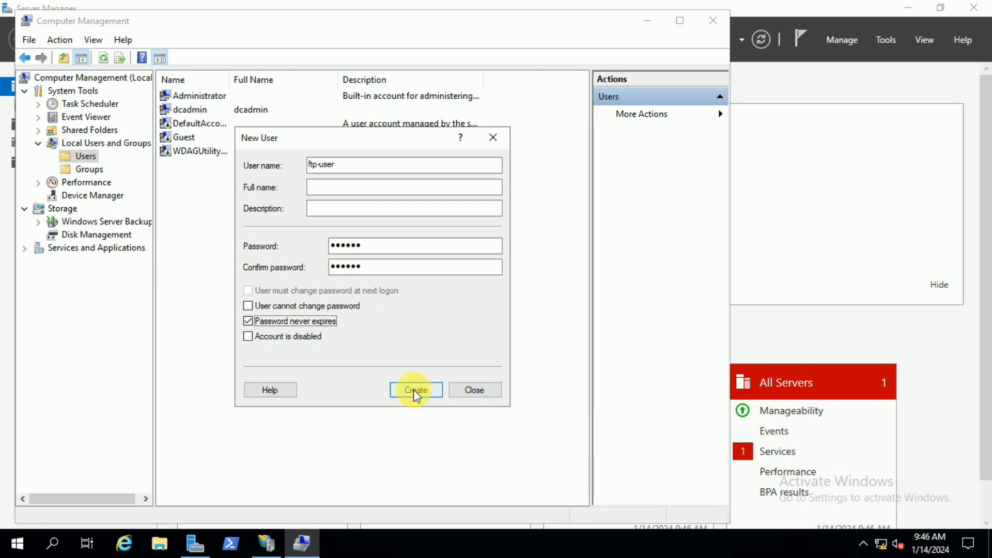
{"action": "left_click", "coordinate": [417, 390]}
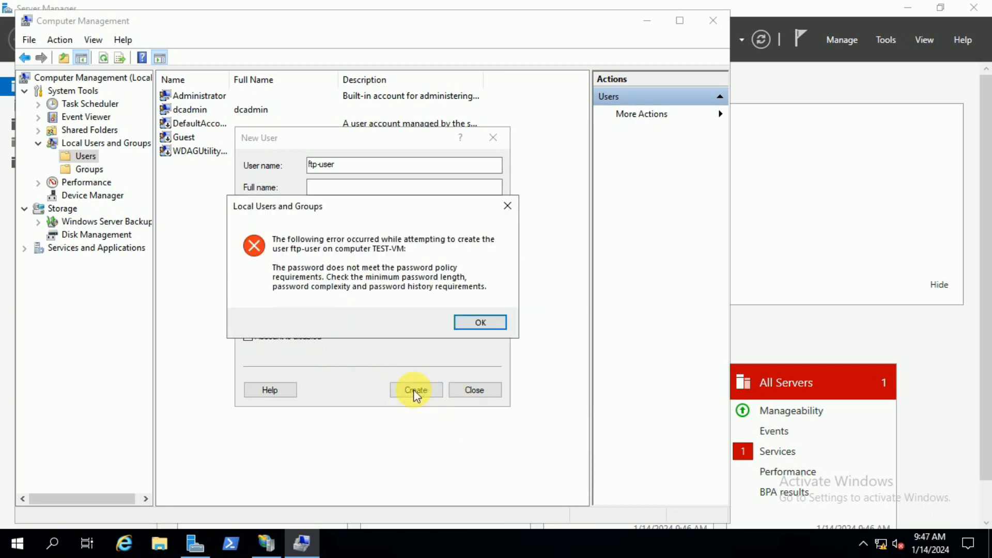
{"action": "left_click", "coordinate": [479, 323]}
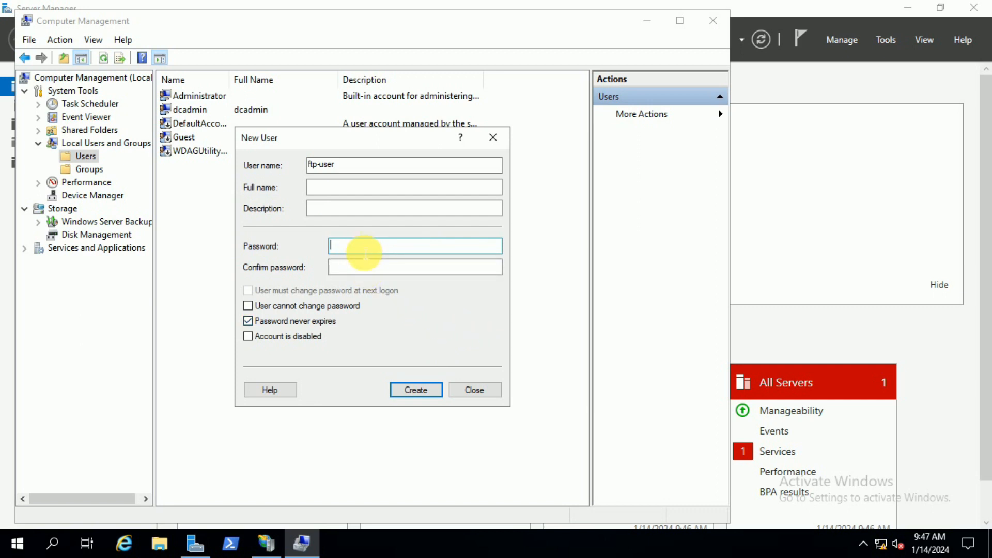
Step: Enter and confirm a longer account password, create ftp-user, and close the New User dialog
{"action": "type", "text": "••"}
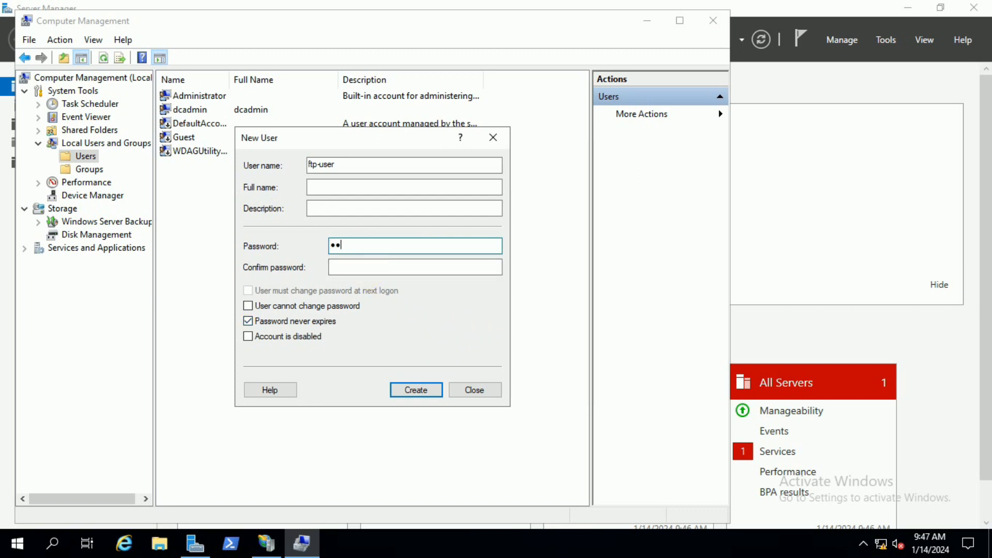
{"action": "type", "text": "••••••••"}
{"action": "key", "text": "Tab"}
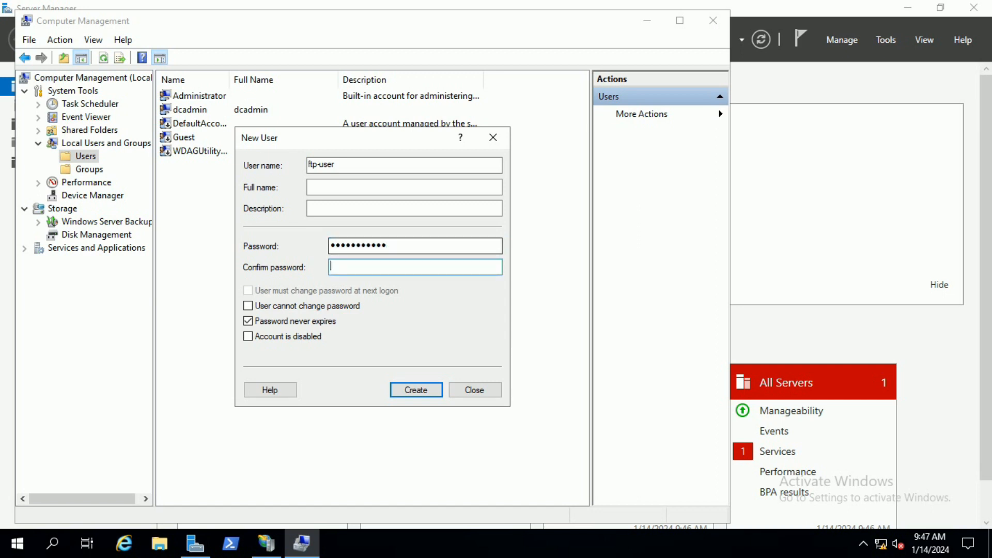
{"action": "type", "text": "••••••••••"}
{"action": "left_click", "coordinate": [415, 389]}
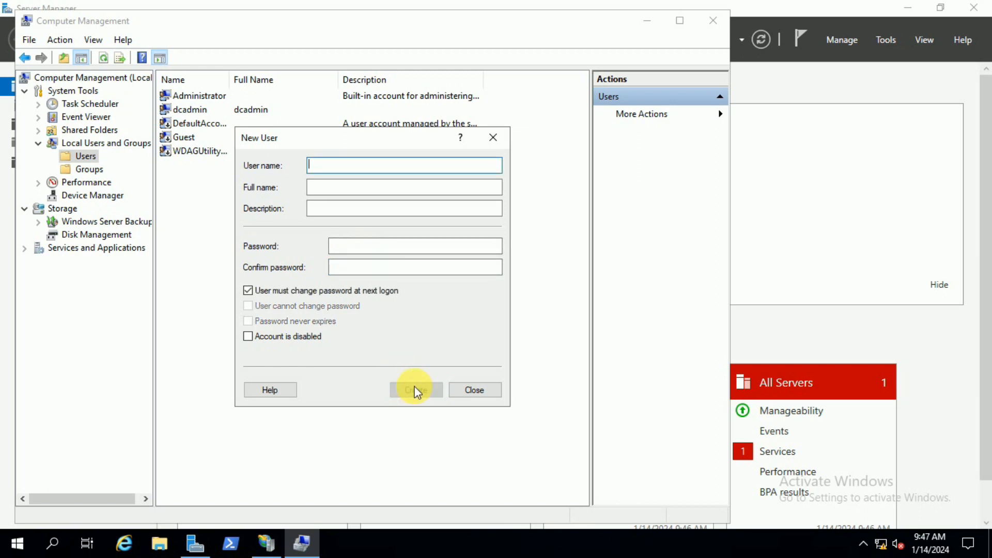
{"action": "left_click", "coordinate": [471, 391]}
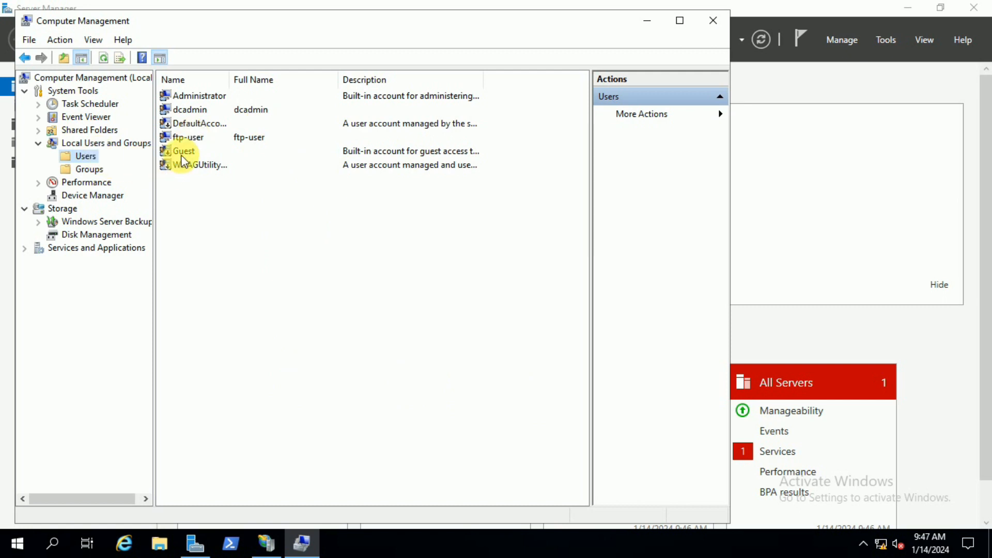
Step: Select ftp-user in the user list, close Computer Management, and minimize Server Manager
{"action": "left_click", "coordinate": [197, 141]}
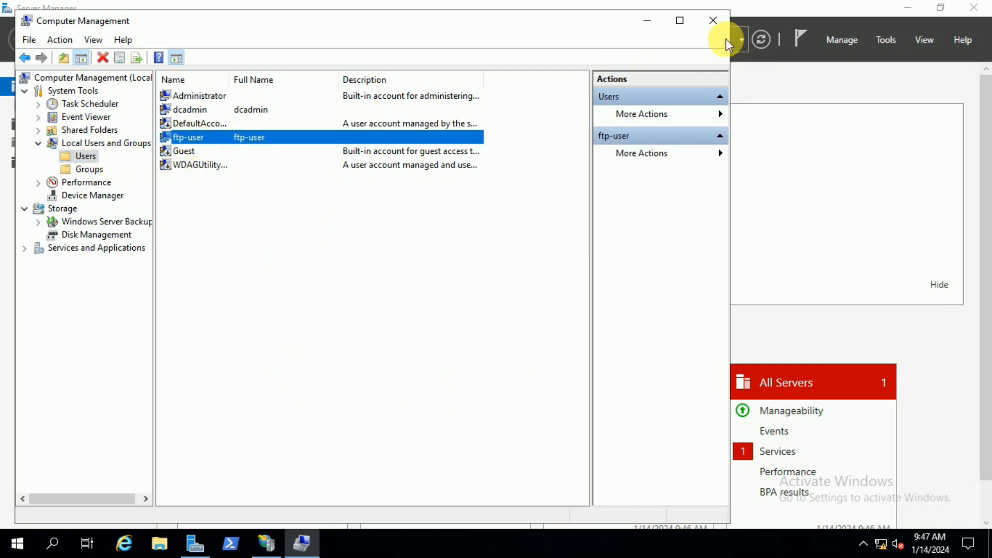
{"action": "left_click", "coordinate": [712, 22]}
{"action": "left_click", "coordinate": [918, 11]}
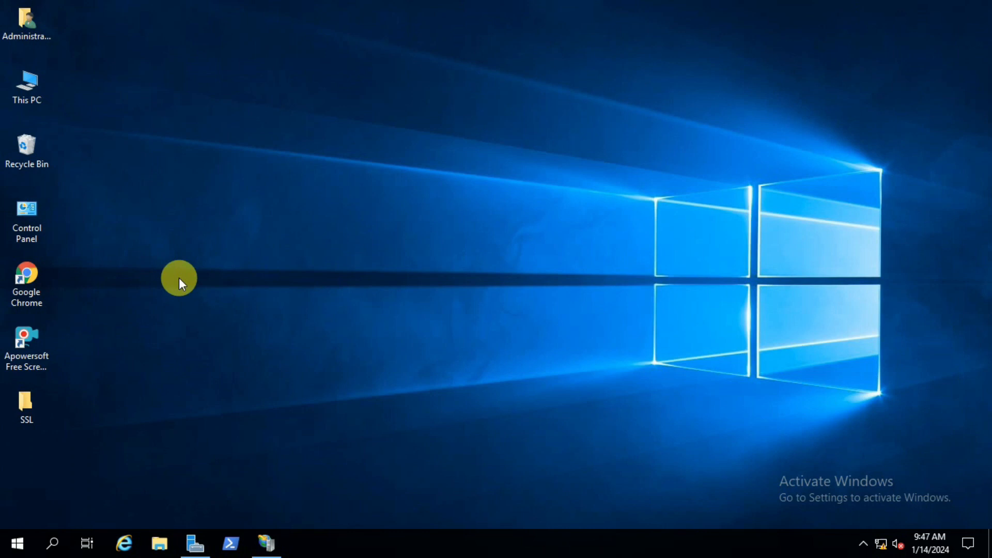
Step: Open the security properties of the FTP-Server folder in C:\inetpub and look through its groups and users
{"action": "double_click", "coordinate": [30, 92]}
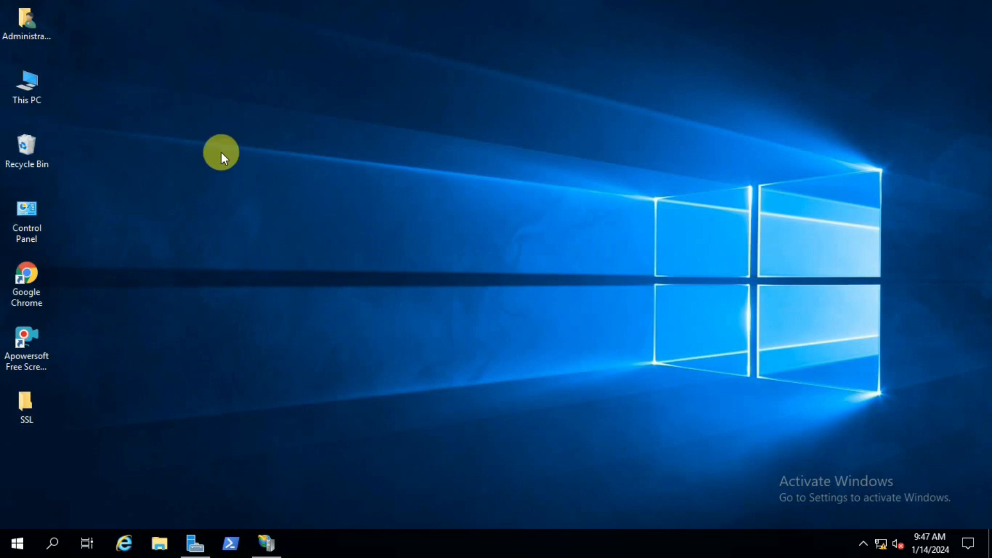
{"action": "double_click", "coordinate": [511, 377]}
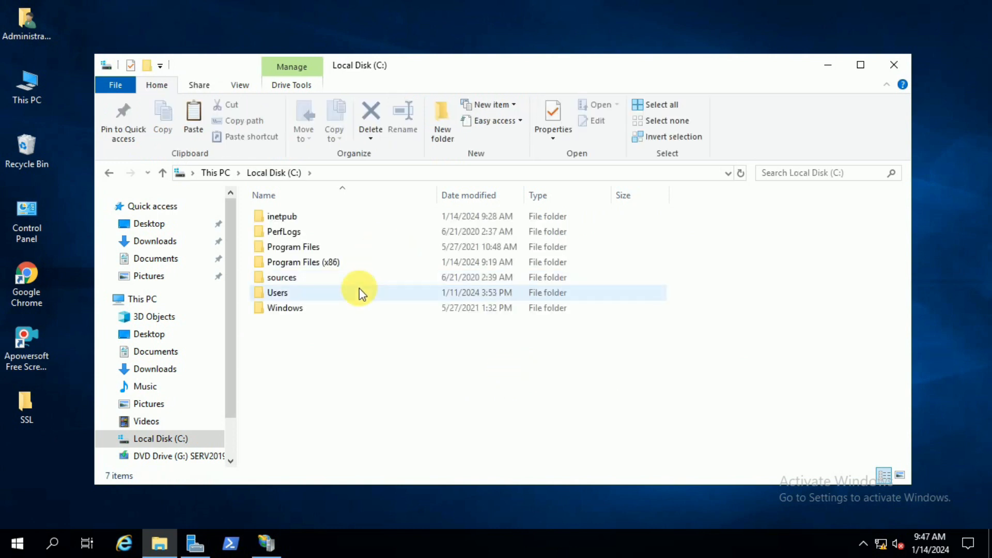
{"action": "double_click", "coordinate": [288, 215]}
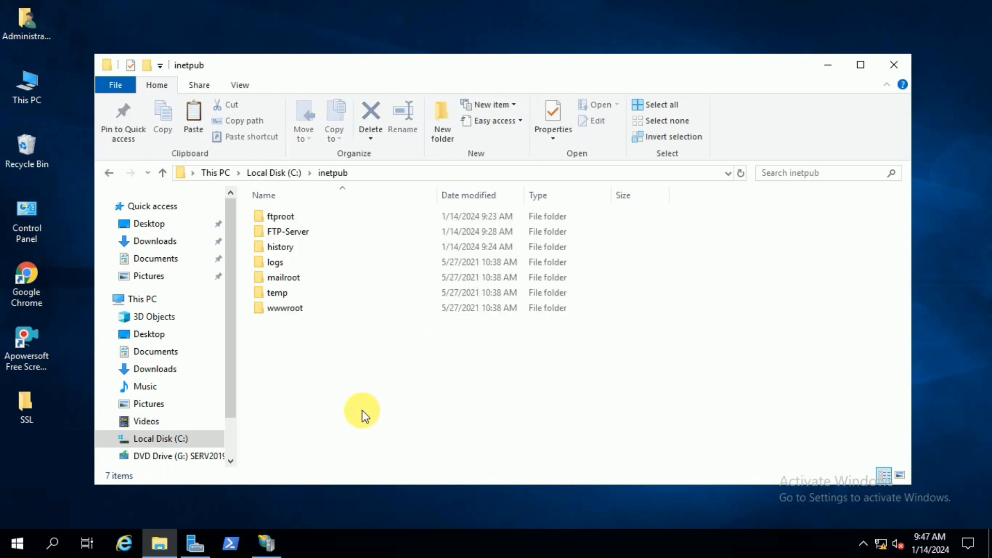
{"action": "left_click", "coordinate": [306, 234]}
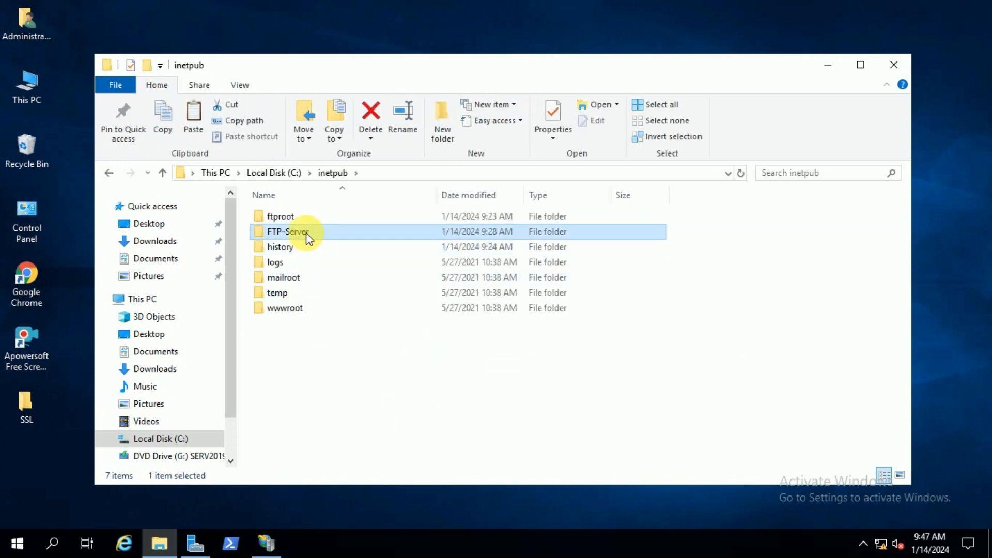
{"action": "right_click", "coordinate": [305, 231]}
{"action": "left_click", "coordinate": [359, 491]}
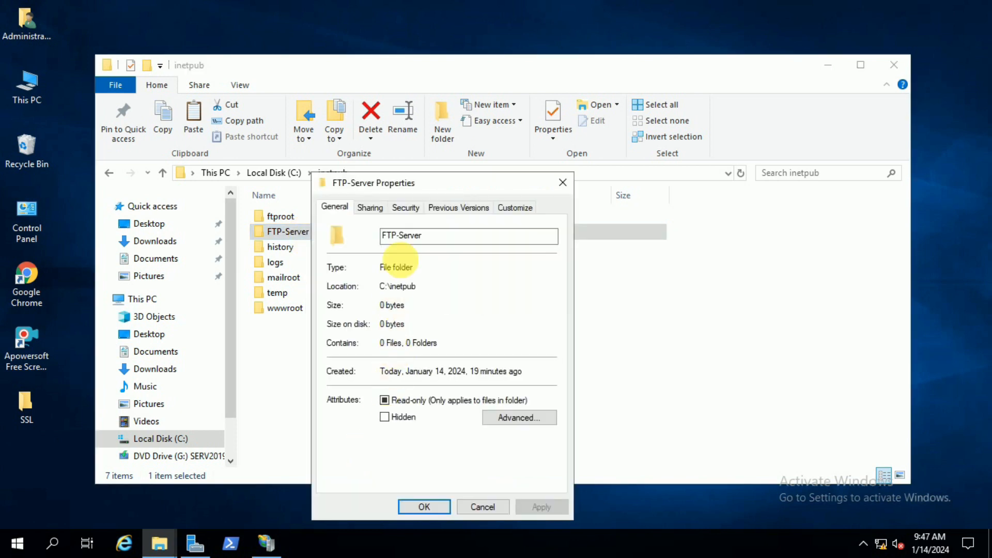
{"action": "left_click", "coordinate": [405, 207]}
{"action": "scroll", "coordinate": [524, 277], "scroll_direction": "down", "scroll_amount": 1}
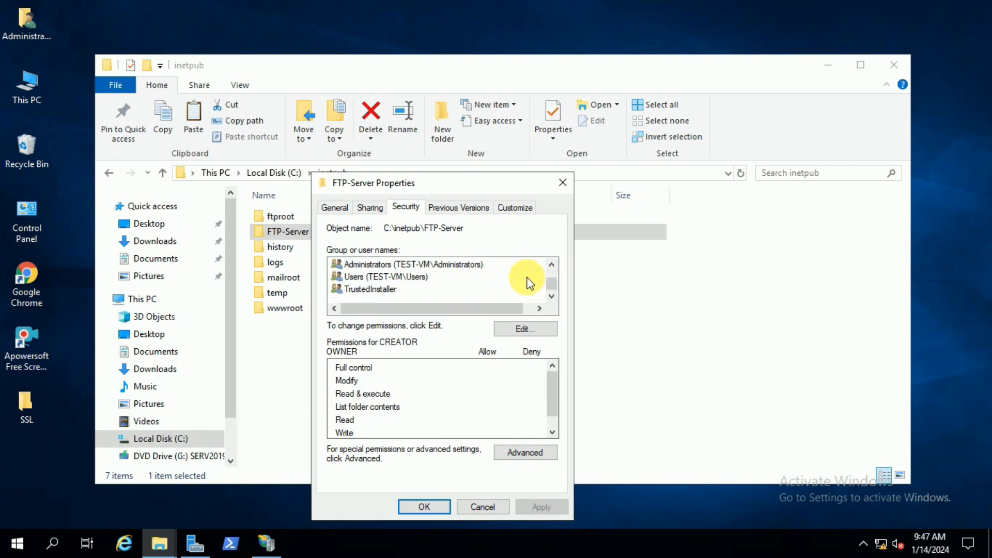
Step: Add ftp-user to the FTP-Server folder's permission list, checking the name against TEST-VM
{"action": "left_click", "coordinate": [525, 326]}
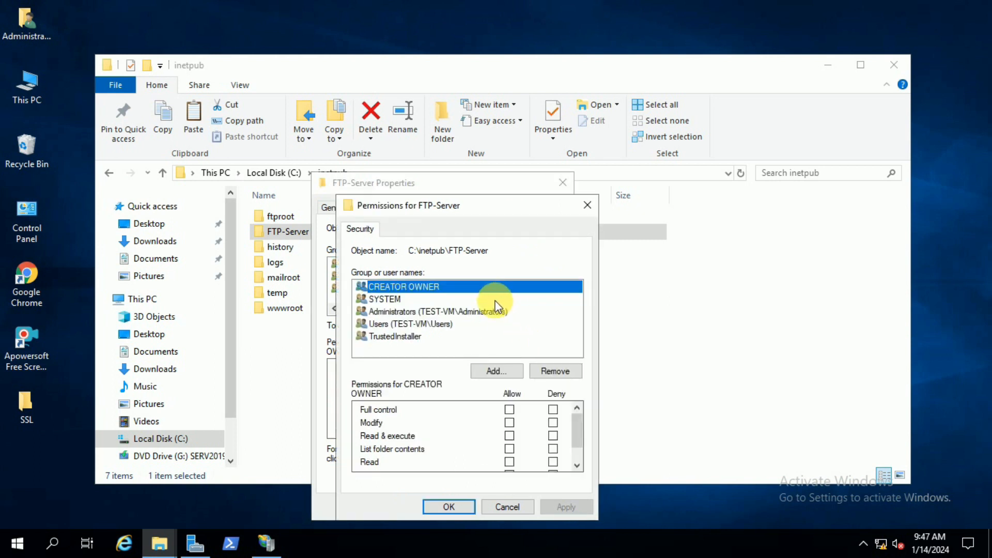
{"action": "left_click", "coordinate": [496, 371]}
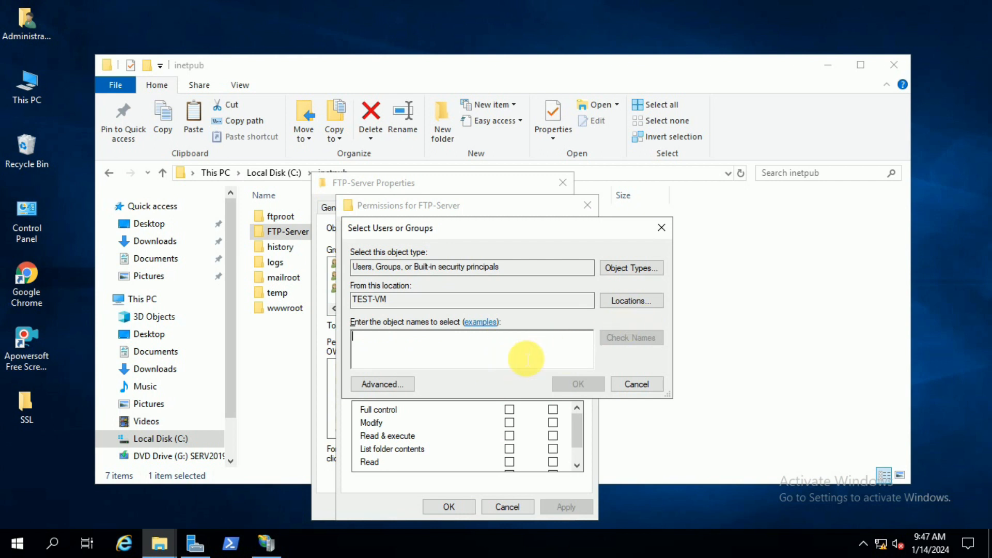
{"action": "type", "text": "ftp-user"}
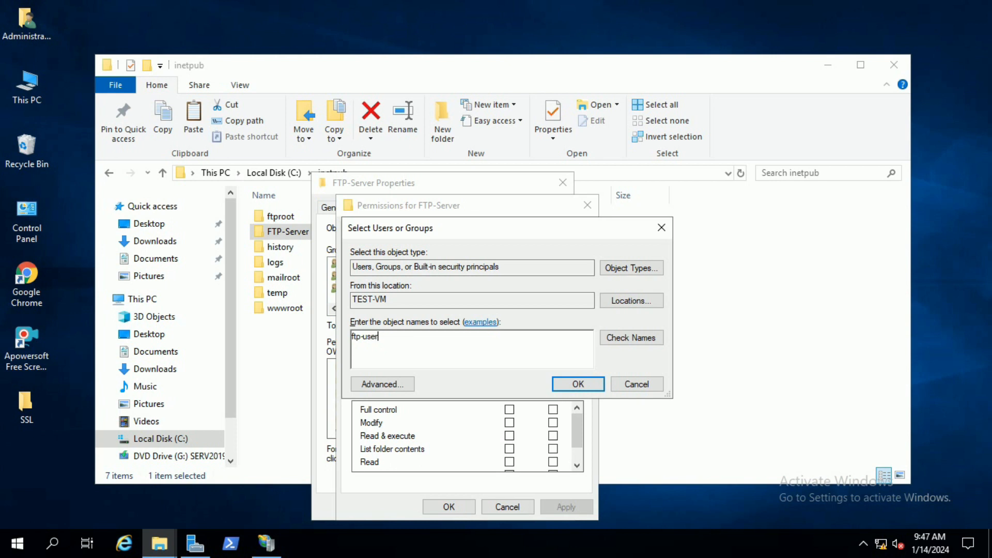
{"action": "left_click", "coordinate": [631, 338]}
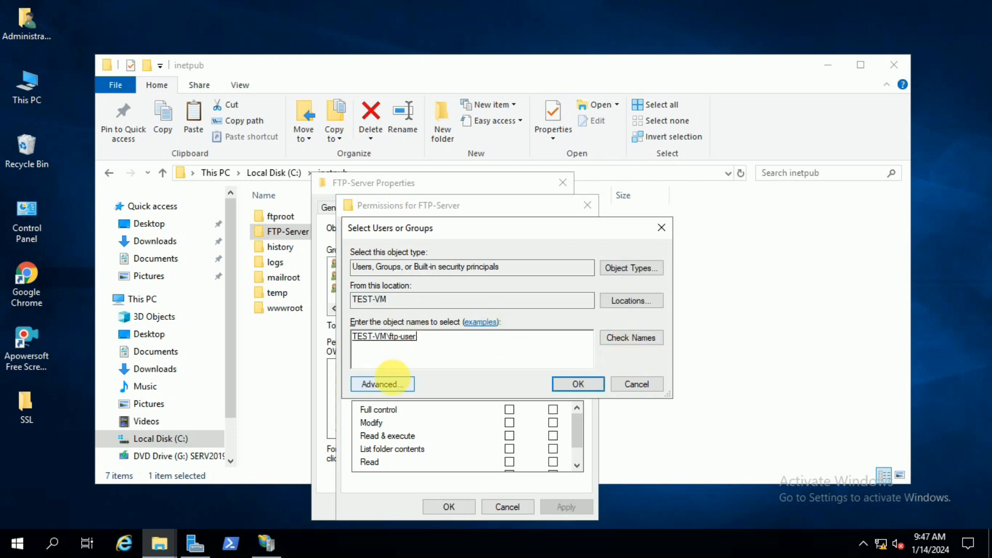
{"action": "left_click", "coordinate": [573, 383]}
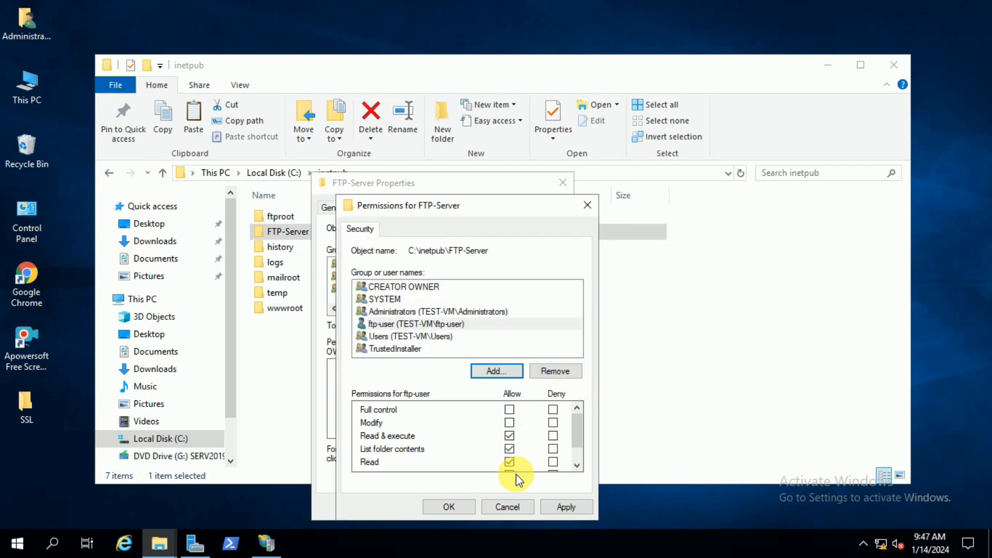
Step: Allow ftp-user Modify permission on the FTP-Server folder, apply it, and close the folder's properties and File Explorer
{"action": "left_click", "coordinate": [509, 424]}
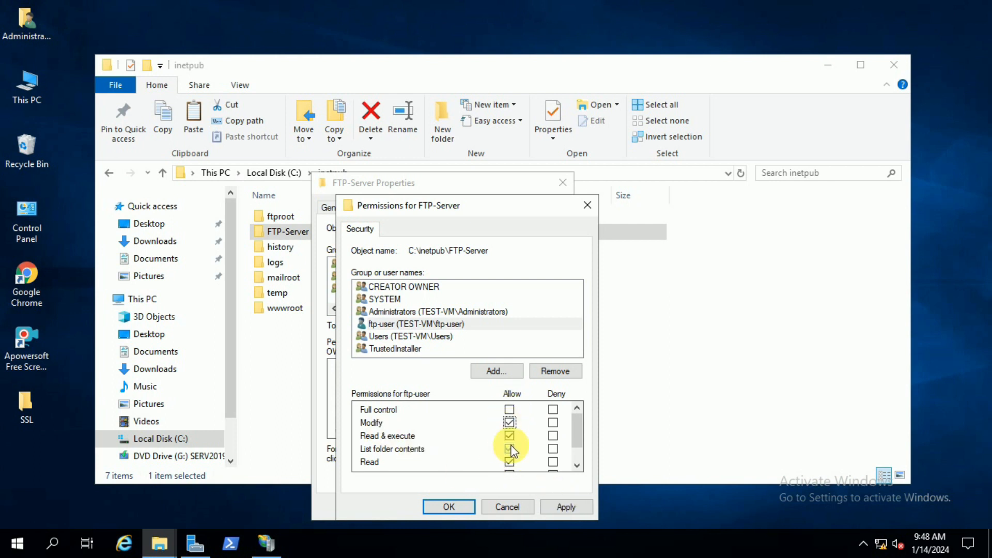
{"action": "left_click", "coordinate": [574, 508]}
{"action": "left_click", "coordinate": [467, 508]}
{"action": "left_click", "coordinate": [431, 506]}
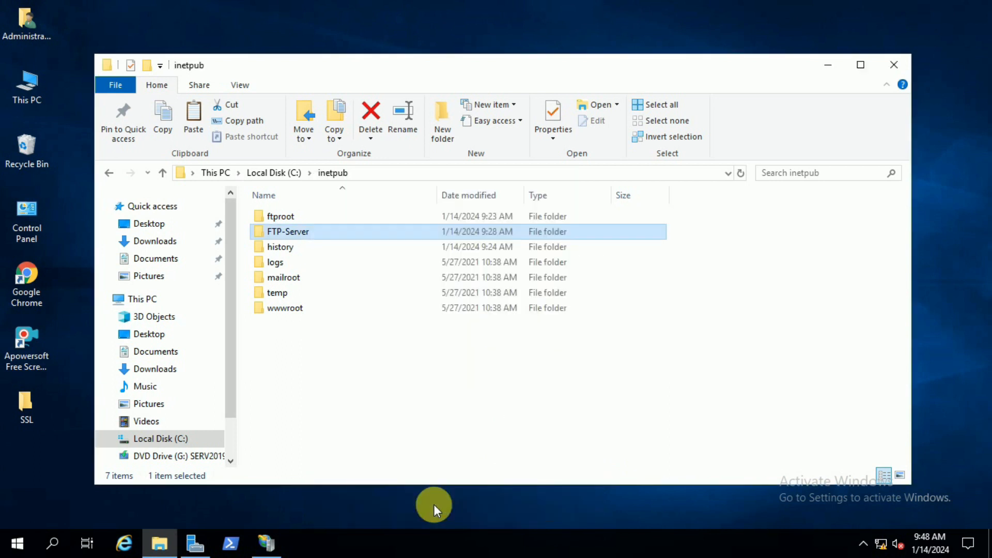
{"action": "left_click", "coordinate": [894, 64]}
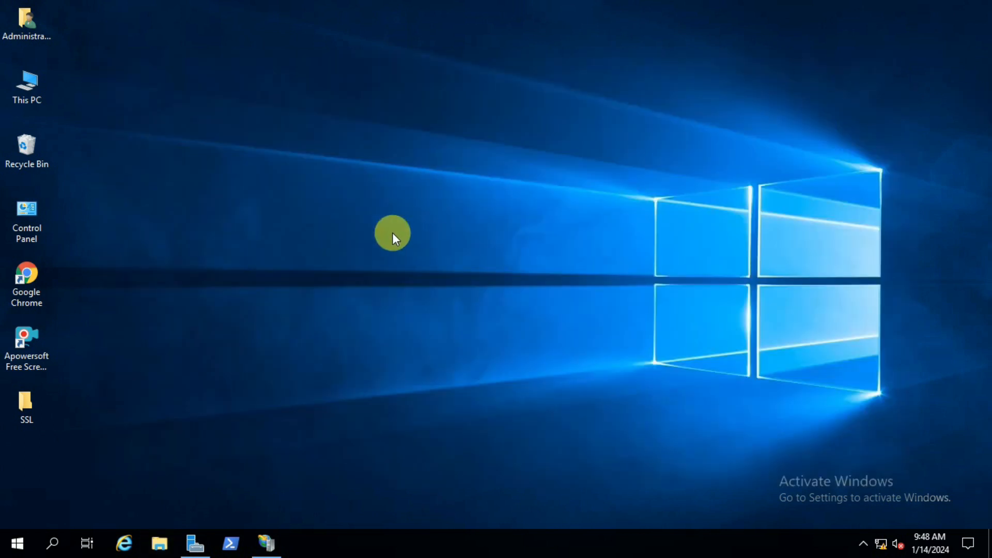
Step: Open Control Panel maximized in Small icons view and go to Windows Defender Firewall's list of allowed apps
{"action": "double_click", "coordinate": [37, 210]}
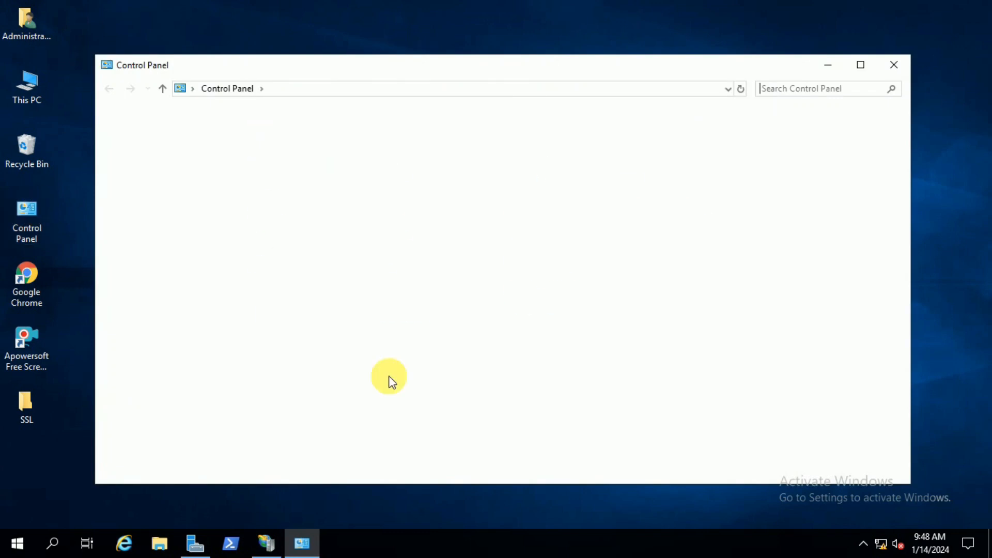
{"action": "left_click", "coordinate": [861, 64]}
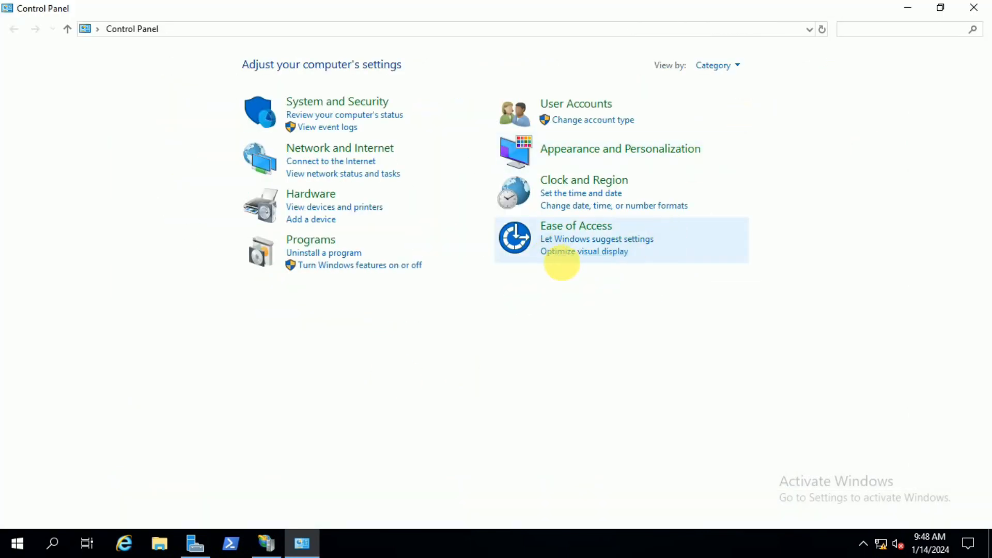
{"action": "left_click", "coordinate": [719, 67]}
{"action": "left_click", "coordinate": [743, 122]}
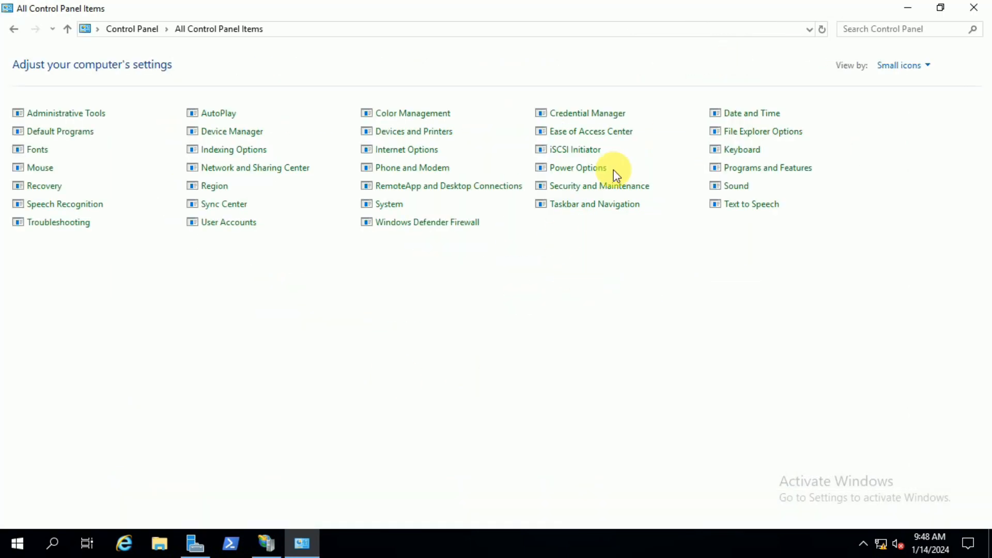
{"action": "left_click", "coordinate": [471, 222]}
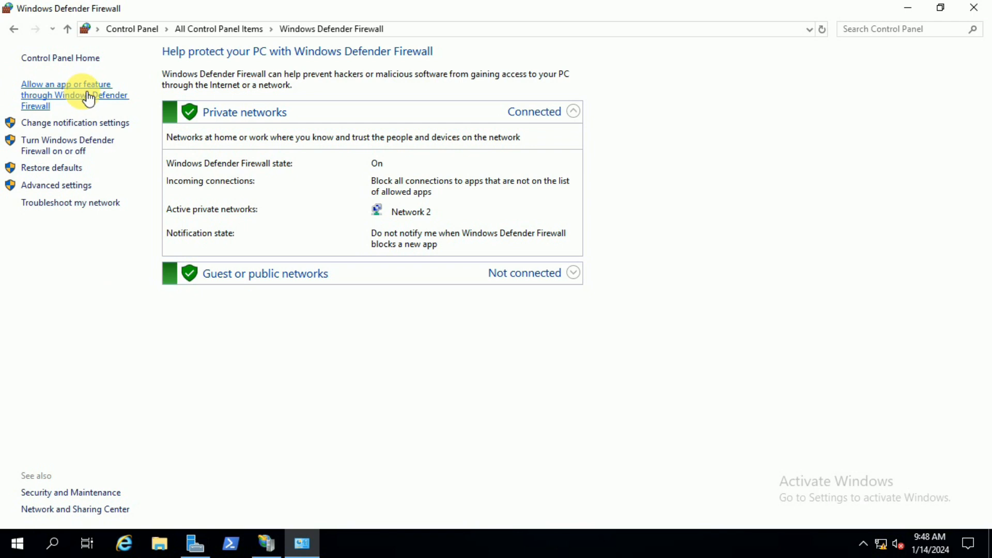
{"action": "left_click", "coordinate": [110, 95]}
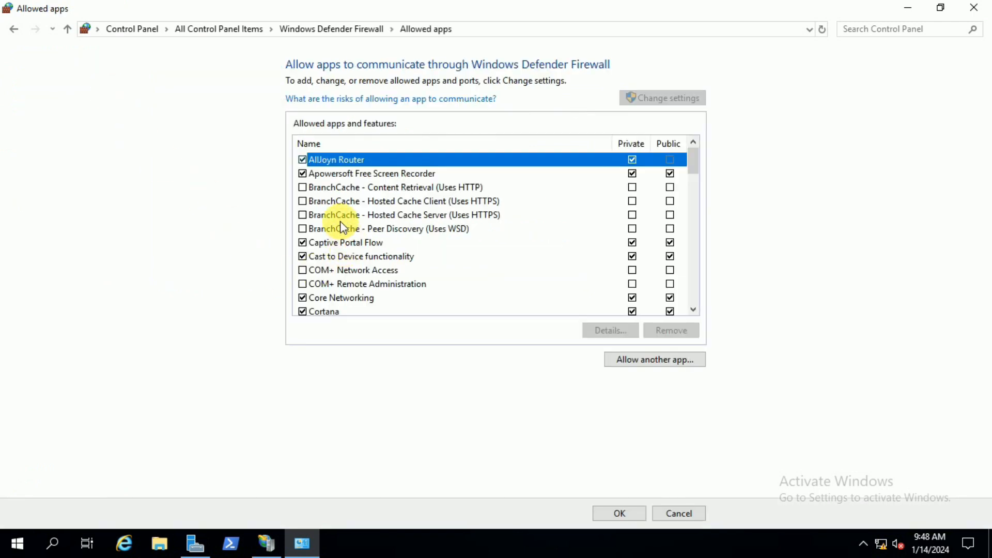
Step: Allow FTP Server through the firewall on both private and public networks, save the allowed apps list, and close the window
{"action": "scroll", "coordinate": [333, 204], "scroll_direction": "down", "scroll_amount": 1}
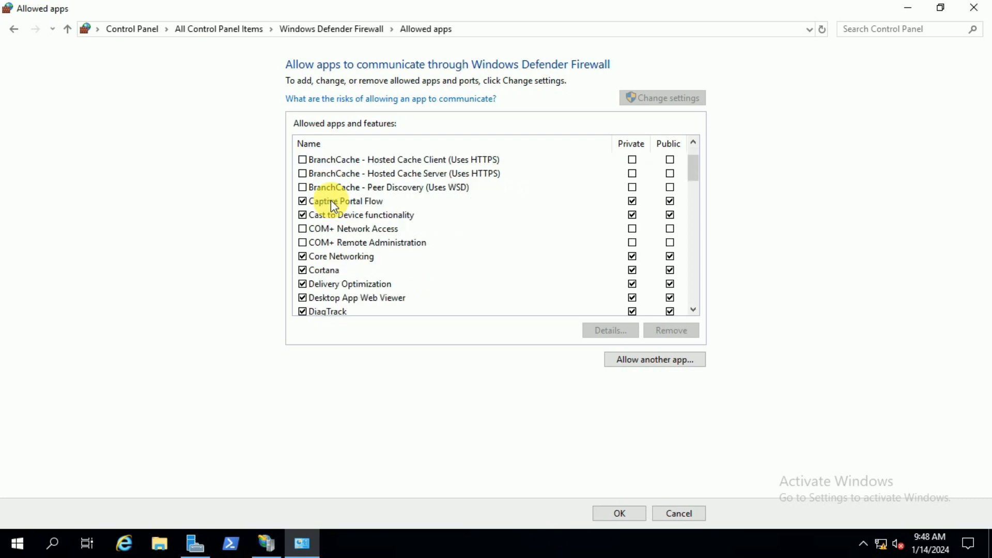
{"action": "scroll", "coordinate": [333, 204], "scroll_direction": "down", "scroll_amount": 1}
{"action": "scroll", "coordinate": [333, 205], "scroll_direction": "down", "scroll_amount": 2}
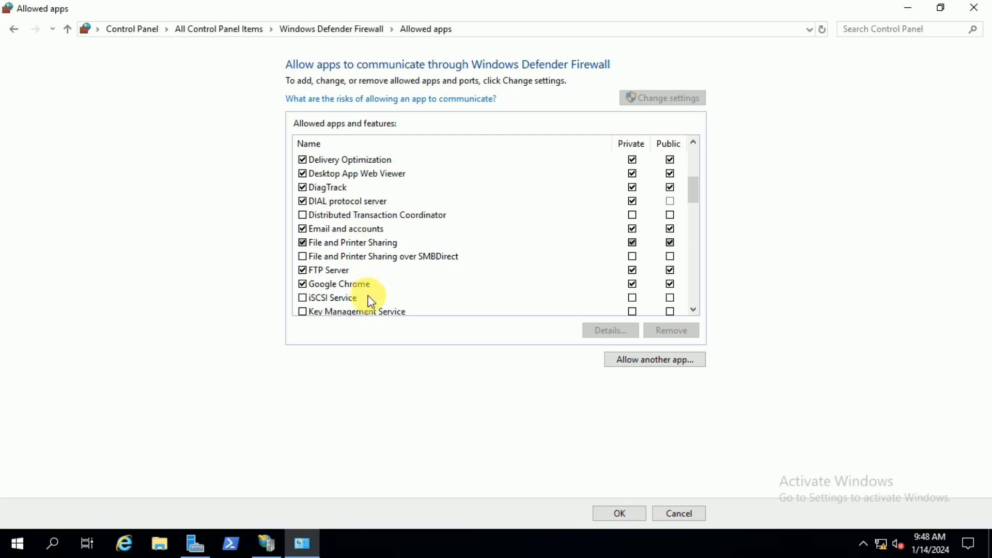
{"action": "left_click", "coordinate": [303, 271]}
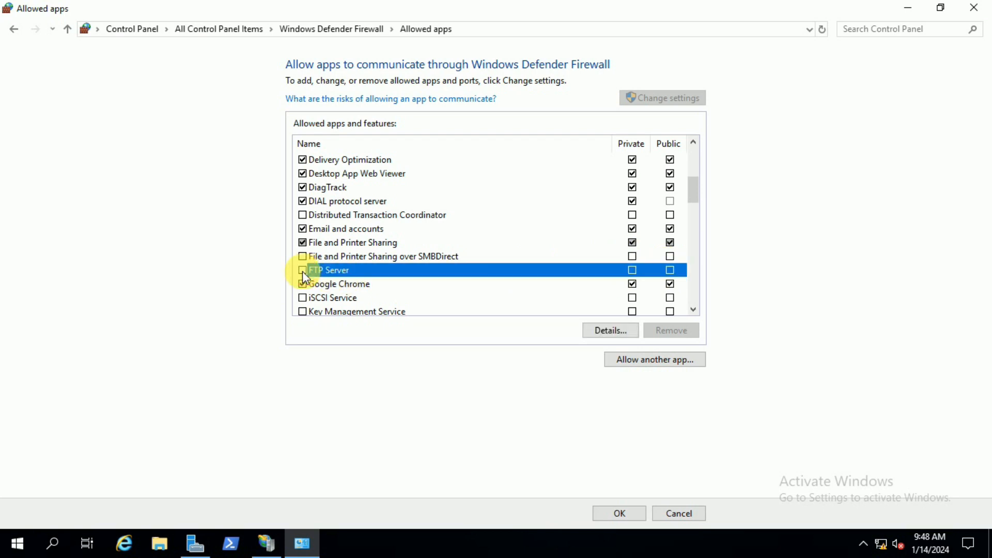
{"action": "left_click", "coordinate": [669, 270]}
{"action": "left_click", "coordinate": [670, 270]}
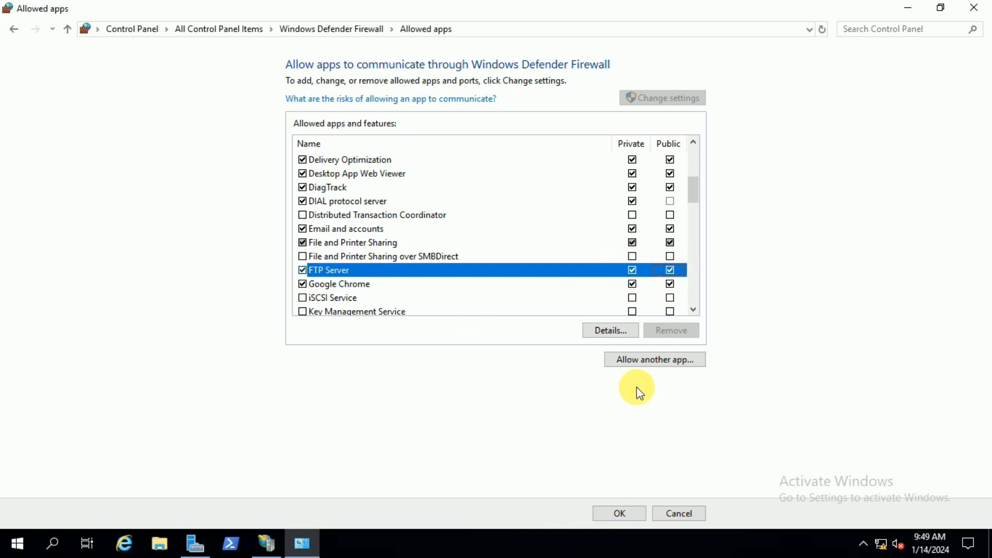
{"action": "scroll", "coordinate": [484, 277], "scroll_direction": "down", "scroll_amount": 2}
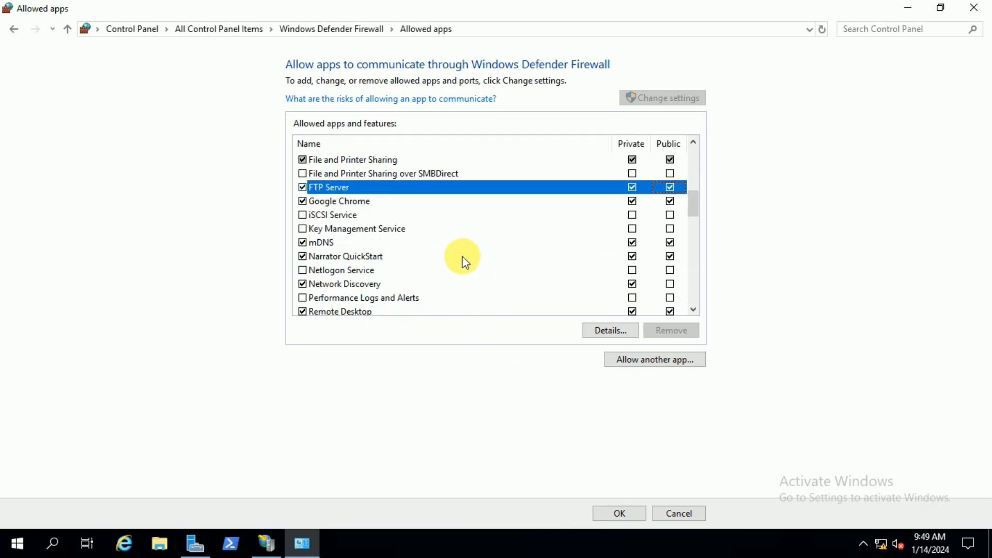
{"action": "scroll", "coordinate": [463, 261], "scroll_direction": "up", "scroll_amount": 2}
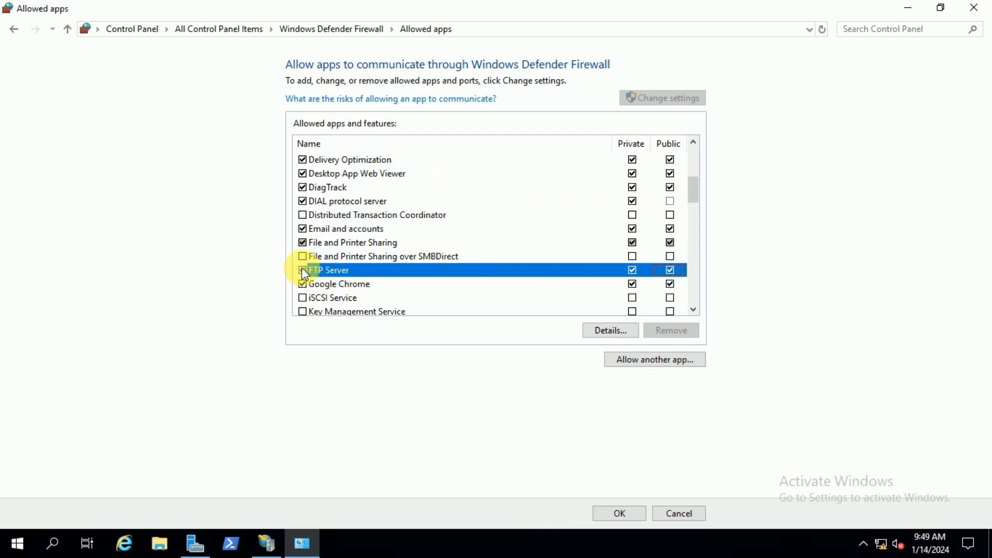
{"action": "left_click", "coordinate": [619, 513]}
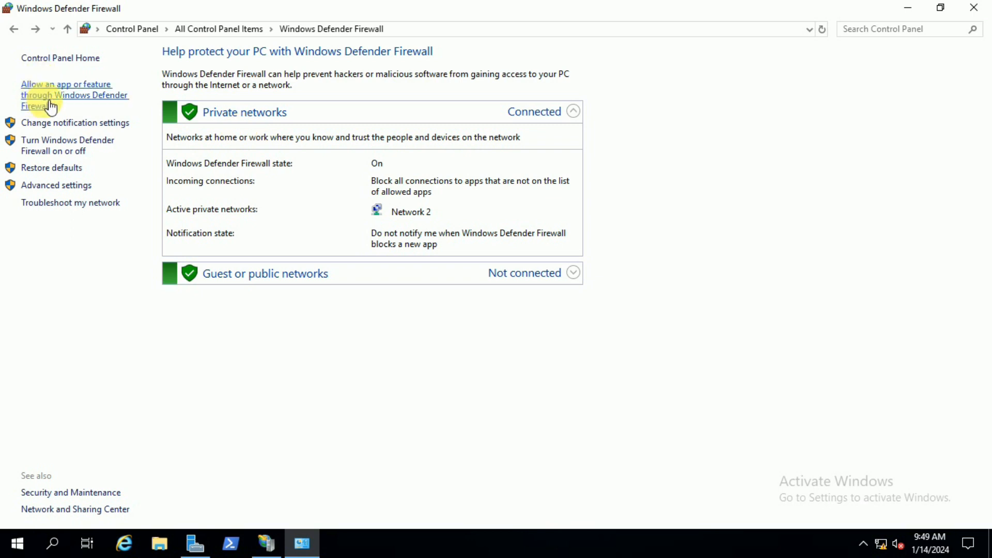
{"action": "left_click", "coordinate": [974, 8]}
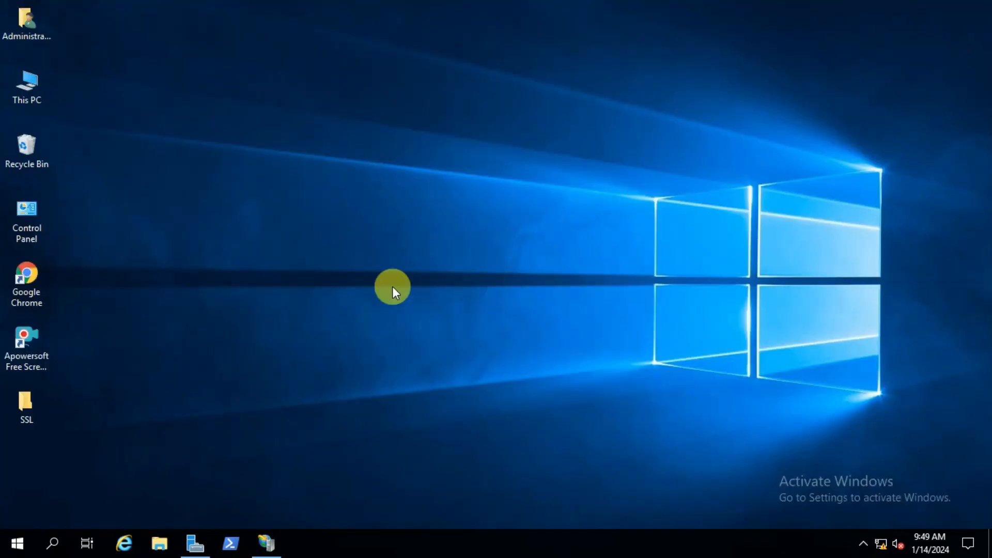
Step: Refresh the desktop and cut the SSL folder, the SolarWinds folder, the SolarWinds zip file and the RealVNC 5.1.1 folder
{"action": "right_click", "coordinate": [261, 104]}
{"action": "left_click", "coordinate": [294, 148]}
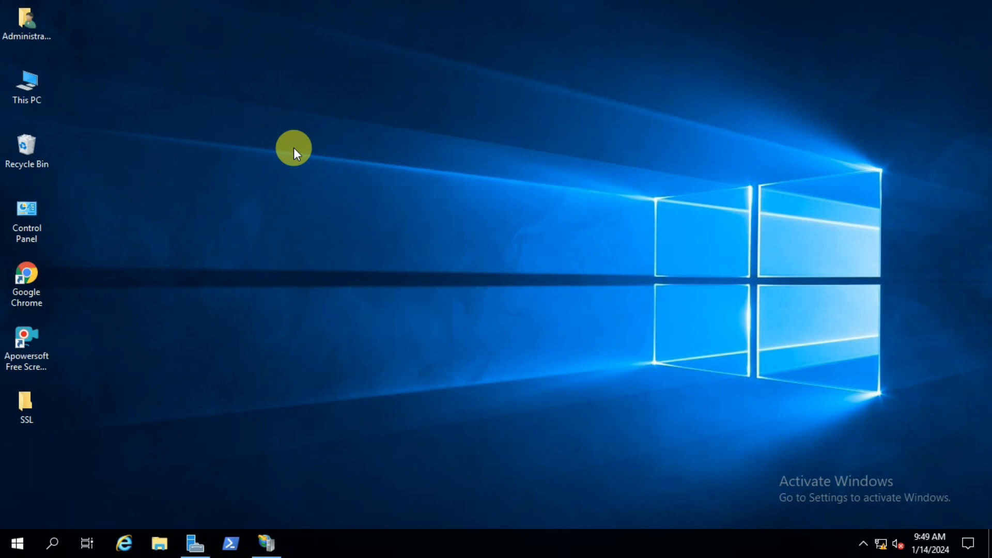
{"action": "left_click_drag", "start_coordinate": [78, 380], "coordinate": [10, 480]}
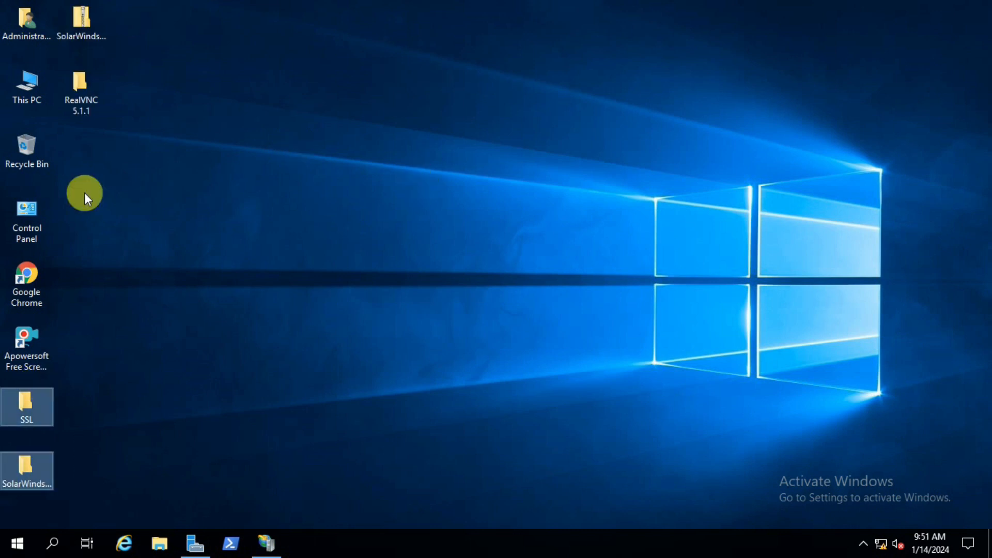
{"action": "left_click_drag", "start_coordinate": [138, 5], "coordinate": [74, 104]}
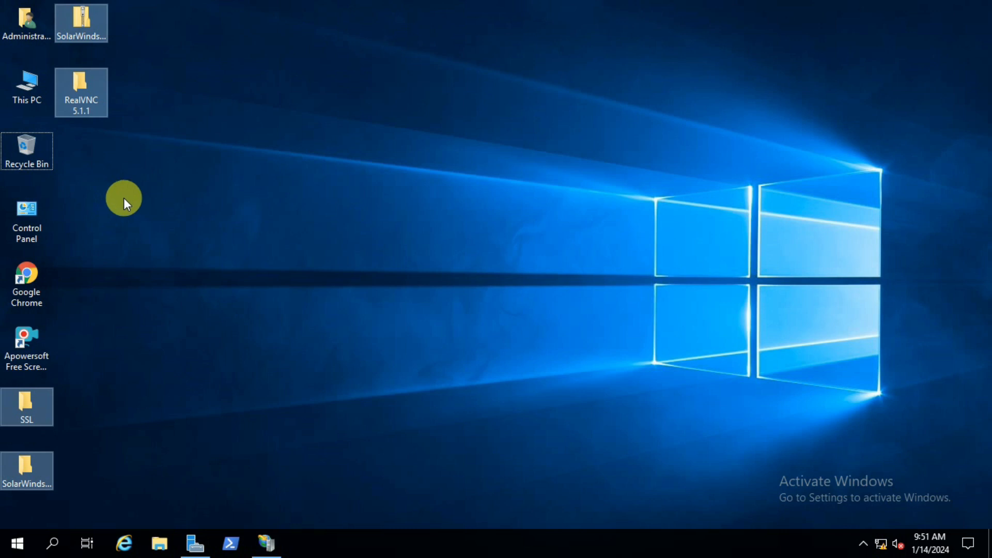
{"action": "key", "text": "ctrl+x"}
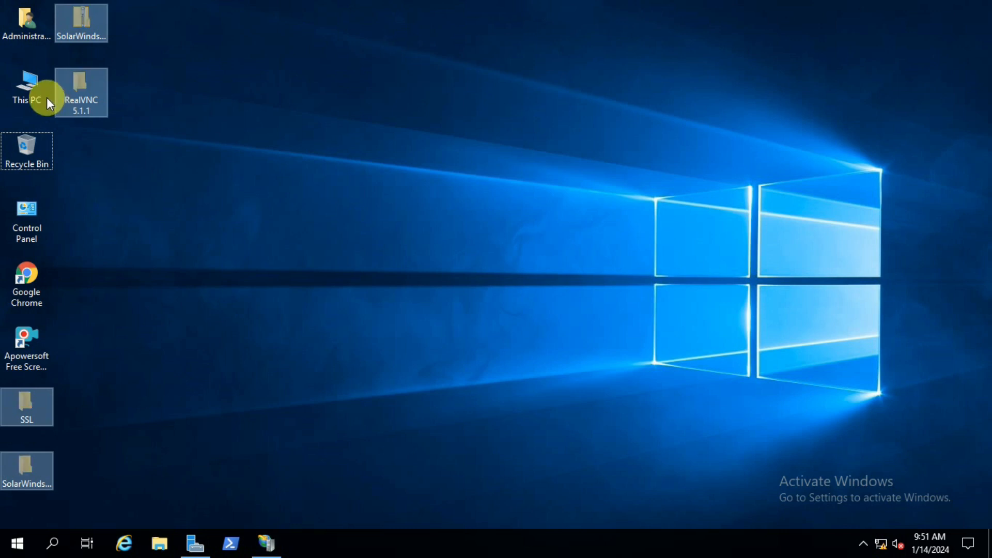
Step: Paste the cut desktop items into C:\inetpub\FTP-Server, show the folder's full path, and close File Explorer
{"action": "double_click", "coordinate": [22, 81]}
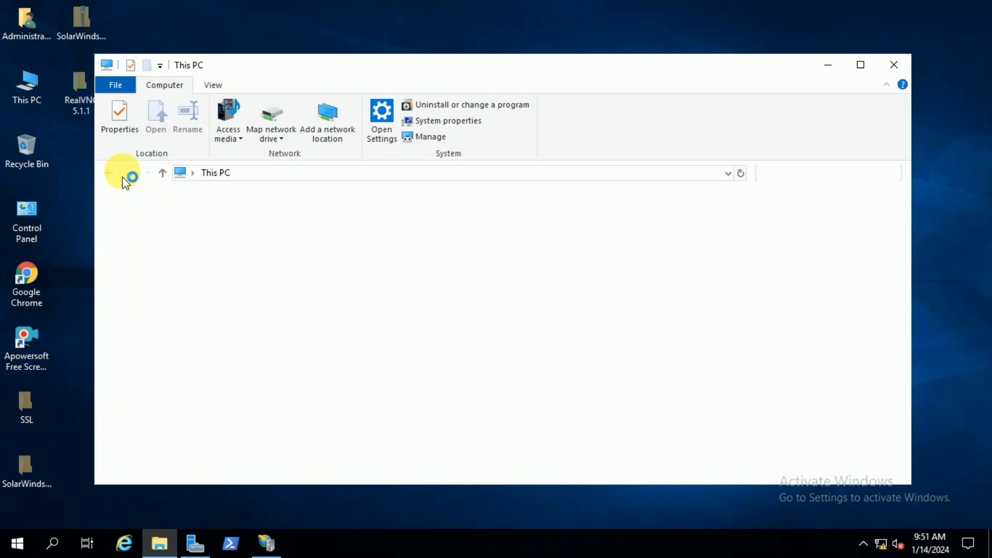
{"action": "double_click", "coordinate": [571, 372]}
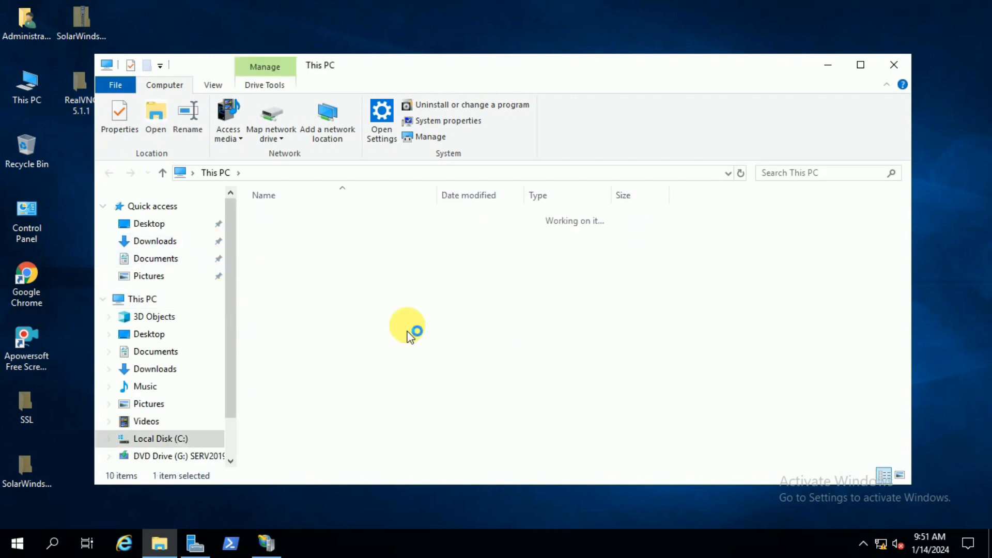
{"action": "double_click", "coordinate": [292, 219]}
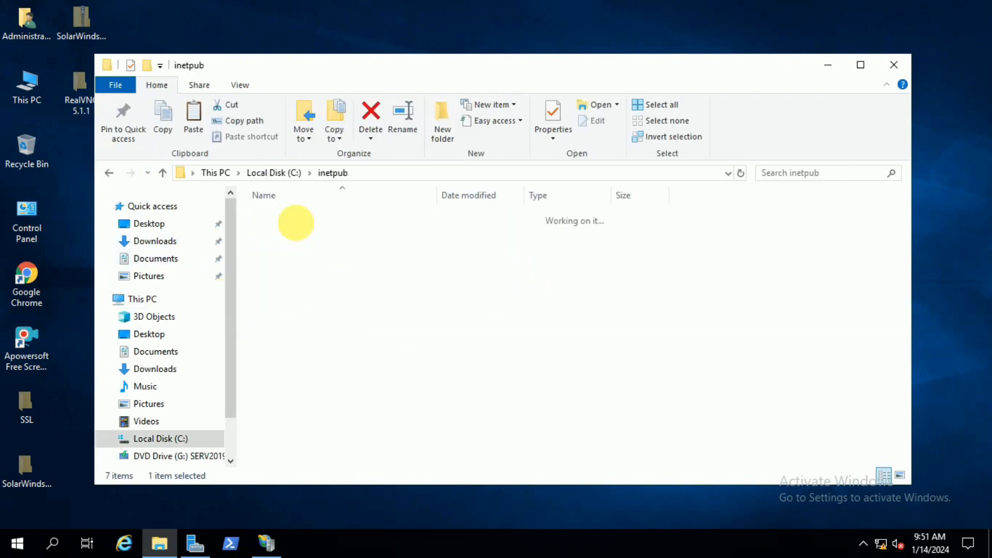
{"action": "double_click", "coordinate": [300, 229]}
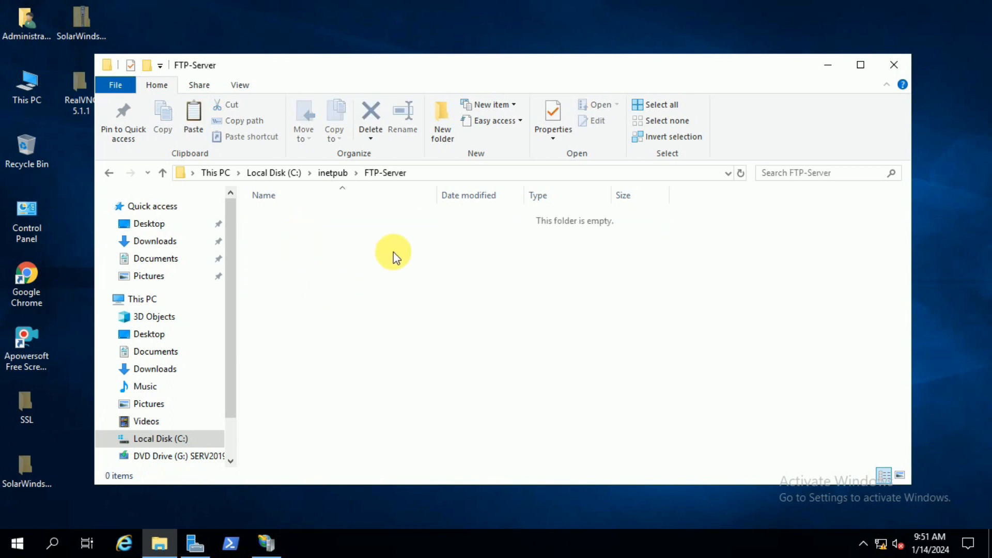
{"action": "right_click", "coordinate": [395, 257]}
{"action": "left_click", "coordinate": [436, 351]}
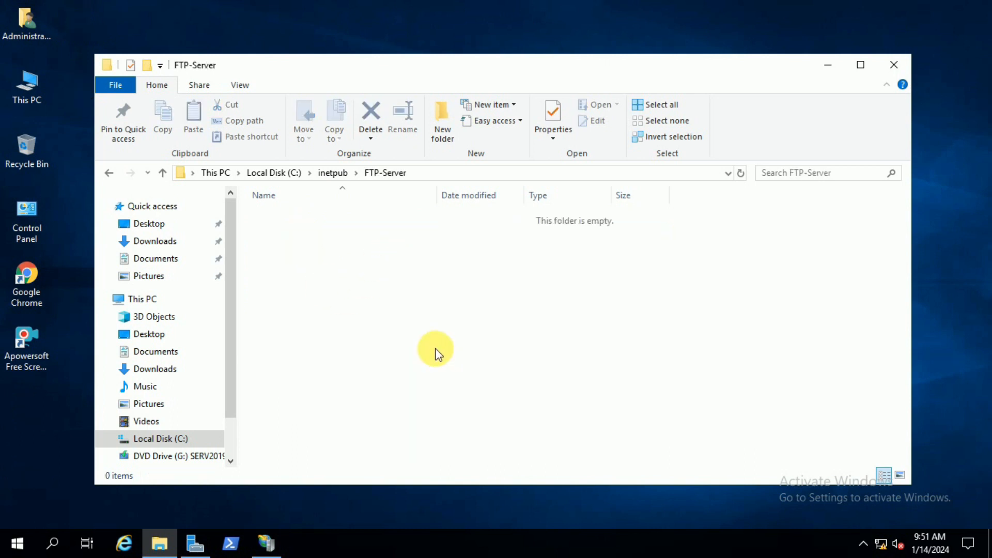
{"action": "left_click", "coordinate": [435, 350]}
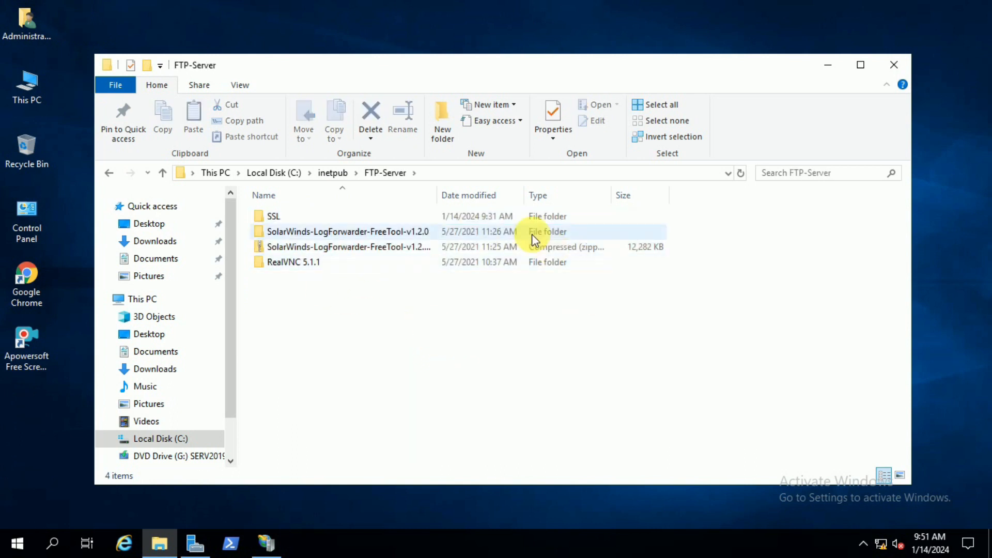
{"action": "left_click", "coordinate": [497, 175]}
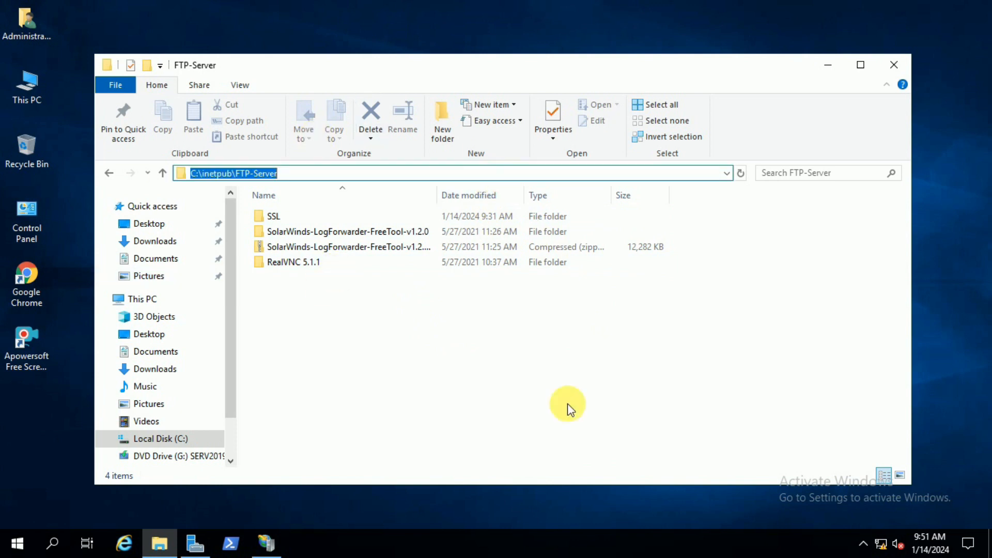
{"action": "left_click", "coordinate": [894, 64]}
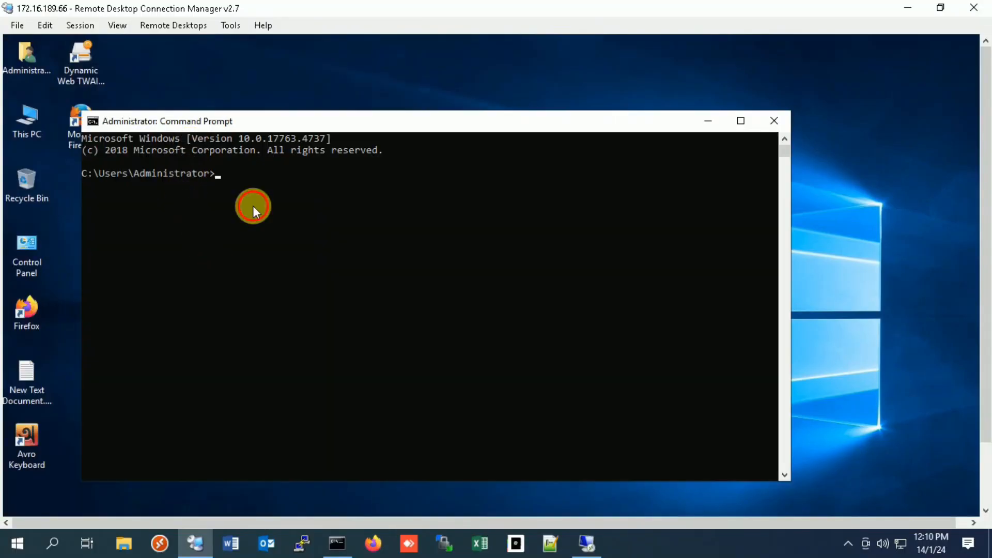
Step: Switch to the remote client machine, run ipconfig in Command Prompt, highlight its IPv4 address, and minimize the prompt
{"action": "left_click", "coordinate": [253, 206]}
{"action": "type", "text": "ipconfig"}
{"action": "key", "text": "Return"}
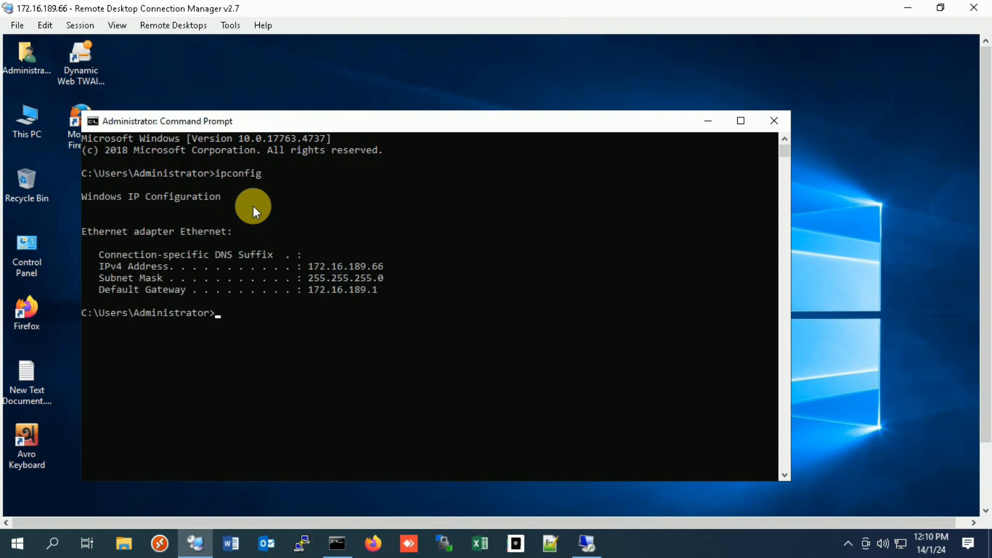
{"action": "double_click", "coordinate": [355, 265]}
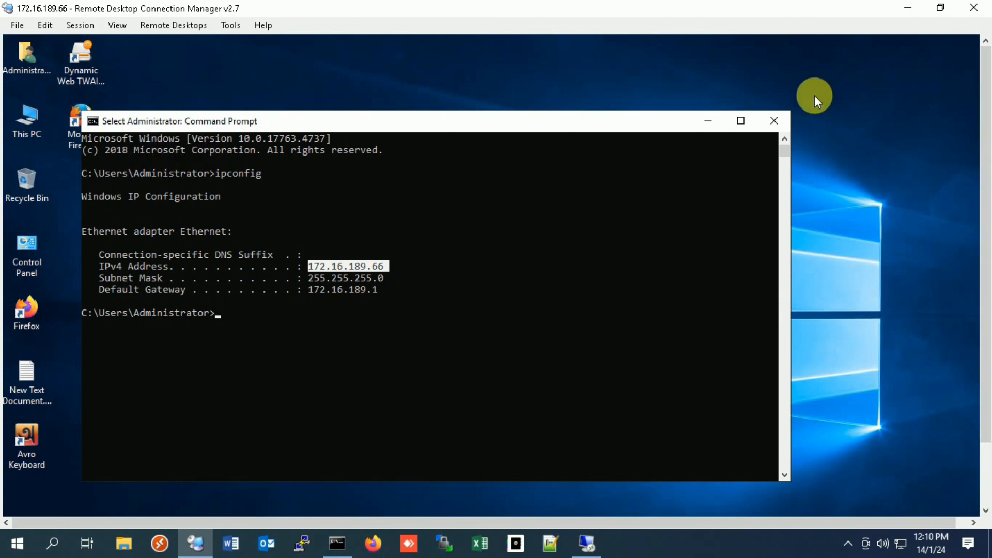
{"action": "left_click", "coordinate": [707, 121]}
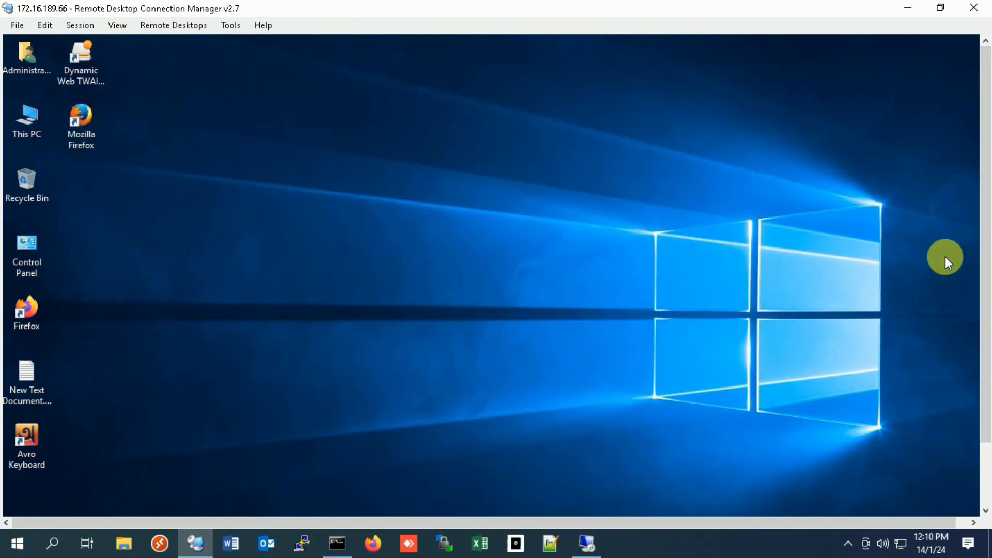
Step: Open Internet Explorer on the client machine and go to ftp://172.16.189.249
{"action": "left_click_drag", "start_coordinate": [986, 262], "coordinate": [986, 333]}
{"action": "left_click", "coordinate": [123, 500]}
{"action": "left_click_drag", "start_coordinate": [985, 181], "coordinate": [986, 94]}
{"action": "left_click", "coordinate": [238, 62]}
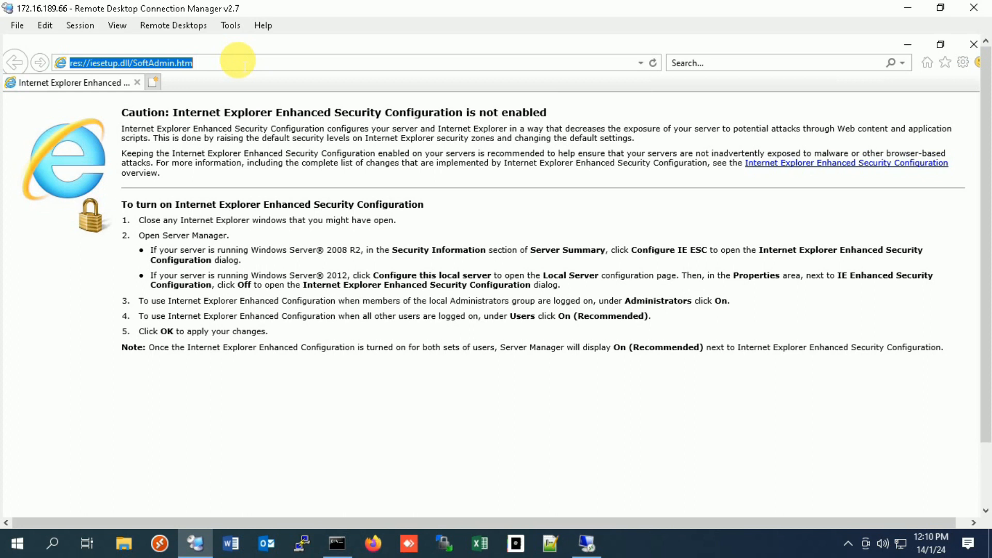
{"action": "type", "text": "ftp://"}
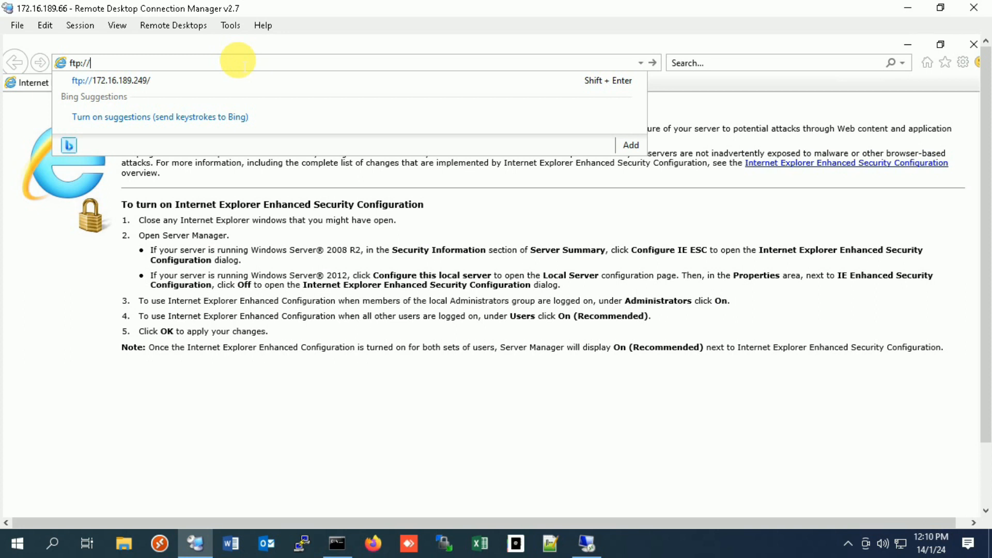
{"action": "type", "text": "172.16.189.249/"}
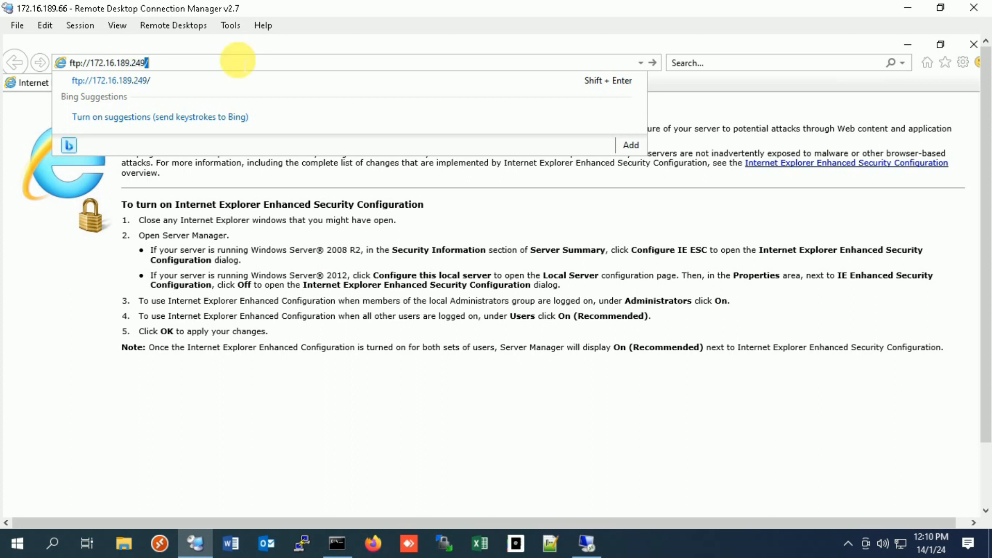
{"action": "key", "text": "Return"}
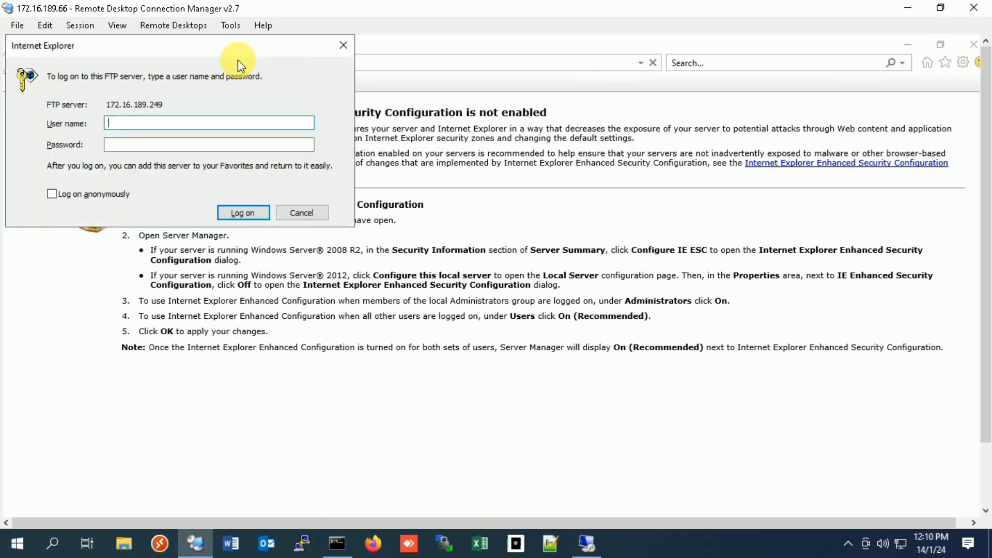
Step: Log on to the FTP server with the user name ftp-user and the account password
{"action": "type", "text": "ftpuser"}
{"action": "key", "text": "Tab"}
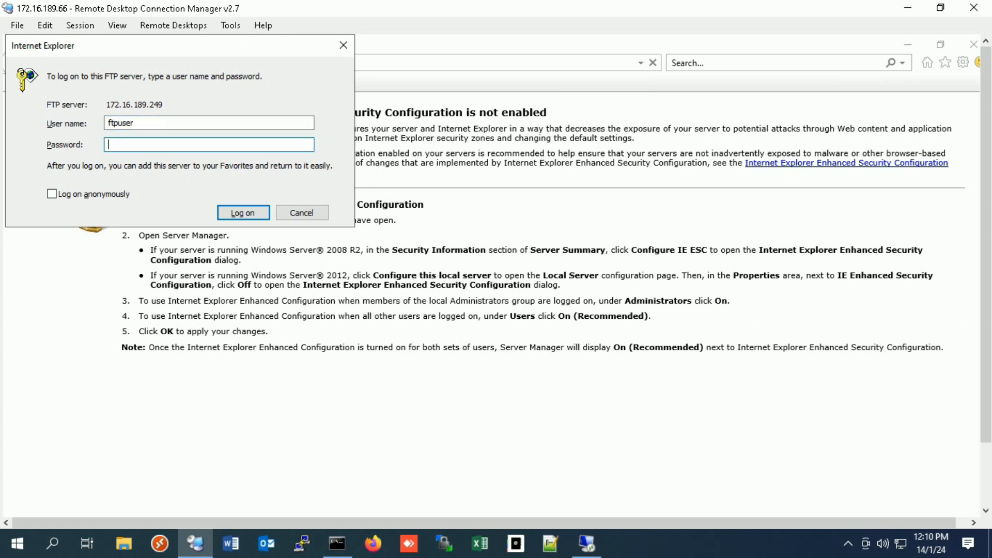
{"action": "left_click", "coordinate": [120, 124]}
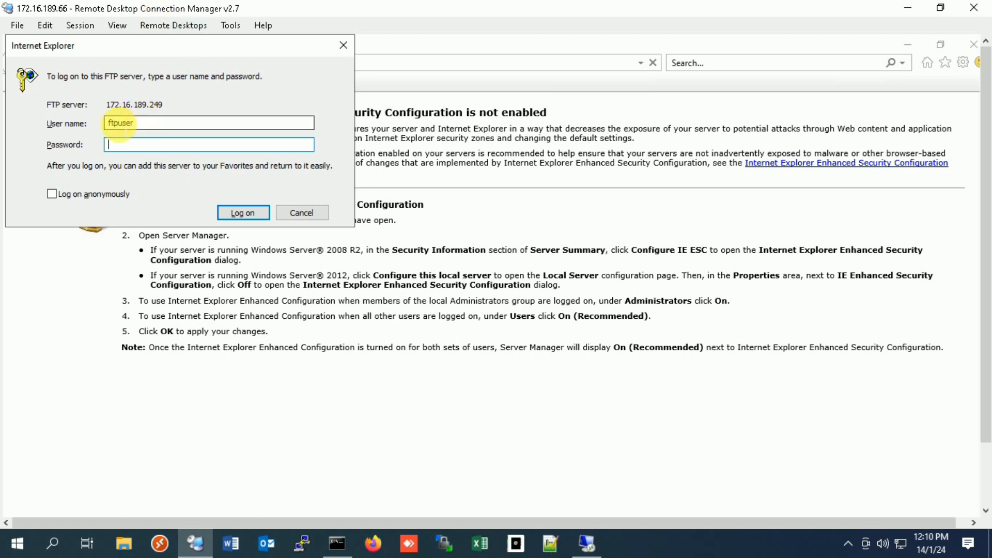
{"action": "type", "text": "-"}
{"action": "left_click", "coordinate": [126, 144]}
{"action": "type", "text": "pass"}
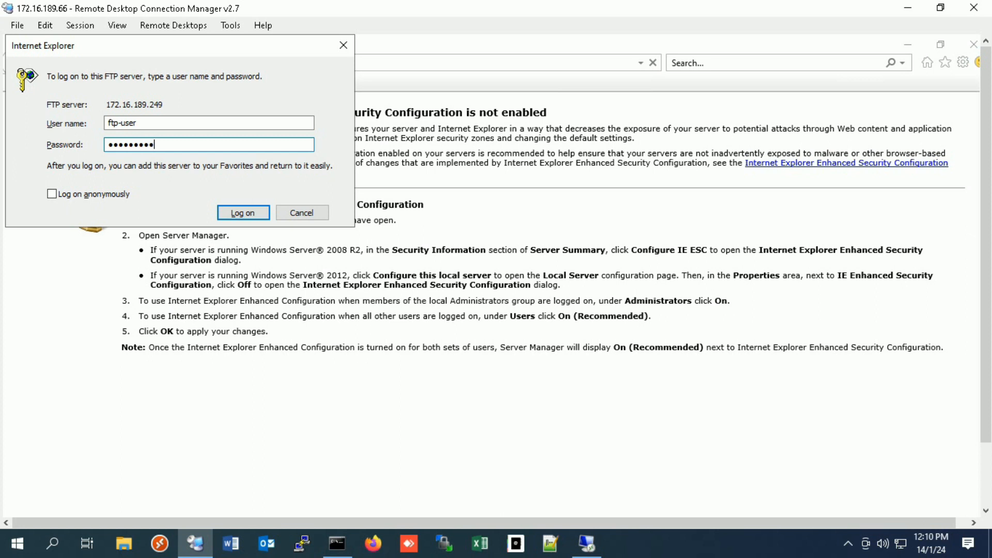
{"action": "left_click", "coordinate": [247, 213]}
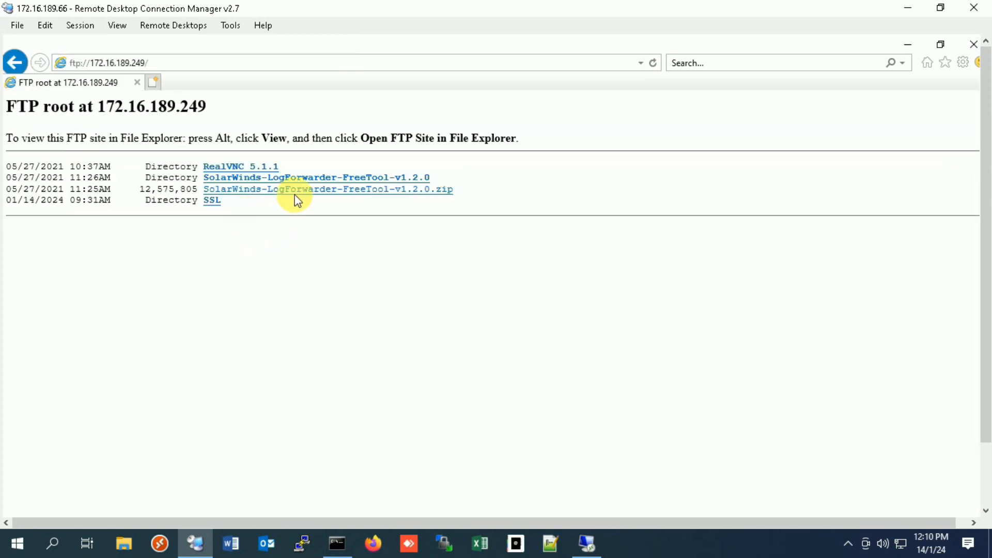
Step: Open the SSL directory from the FTP root and check the options available for the wildcard.pfx file
{"action": "left_click", "coordinate": [234, 217]}
{"action": "right_click", "coordinate": [216, 205]}
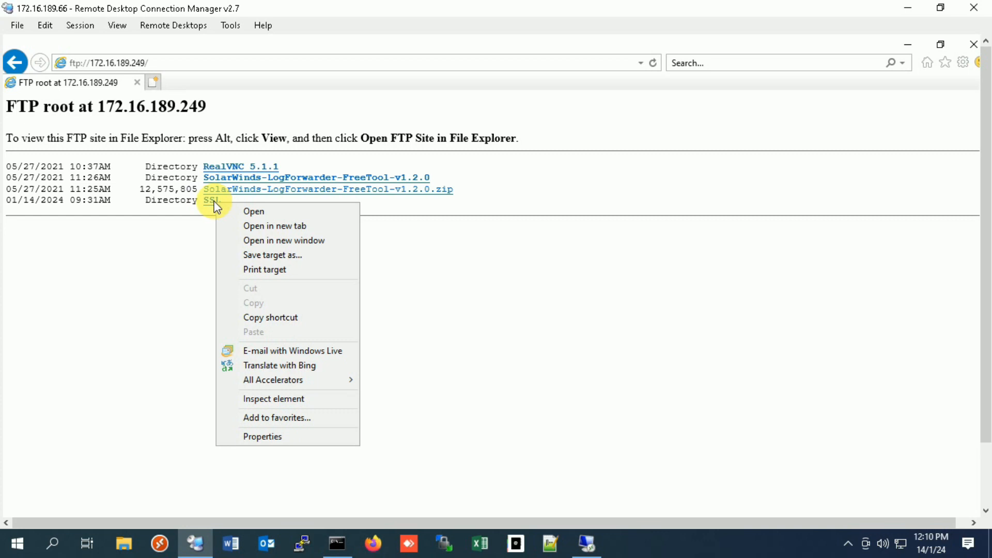
{"action": "left_click", "coordinate": [201, 212]}
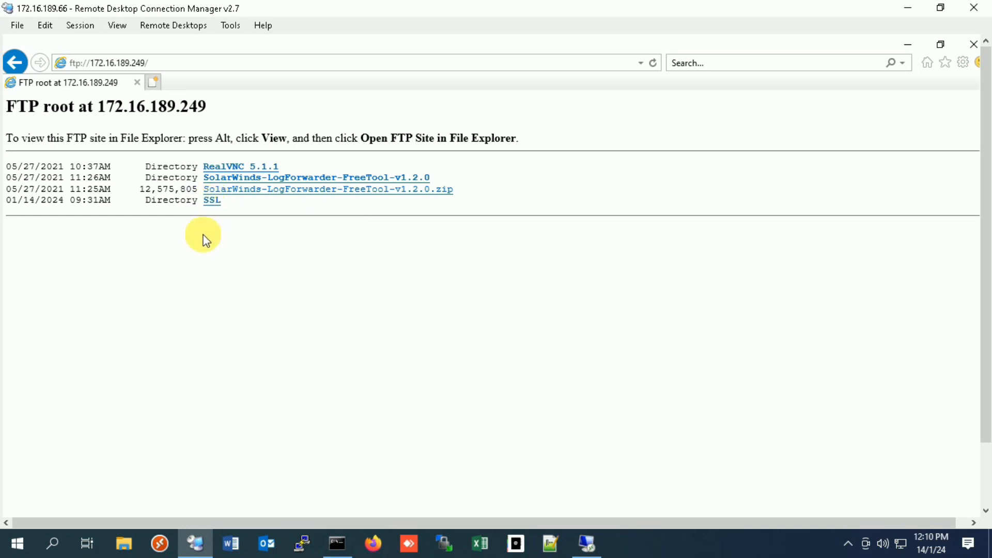
{"action": "left_click", "coordinate": [216, 203]}
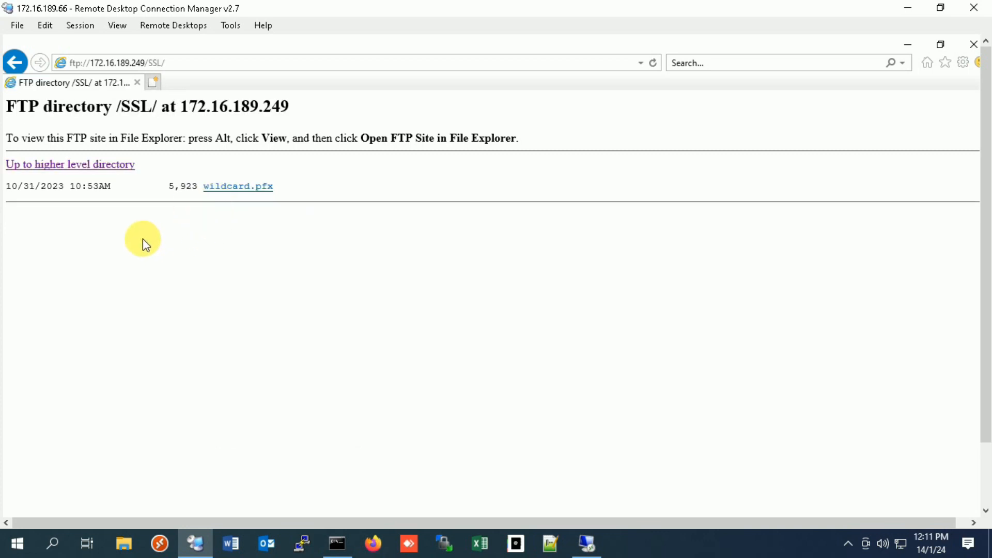
{"action": "right_click", "coordinate": [242, 190]}
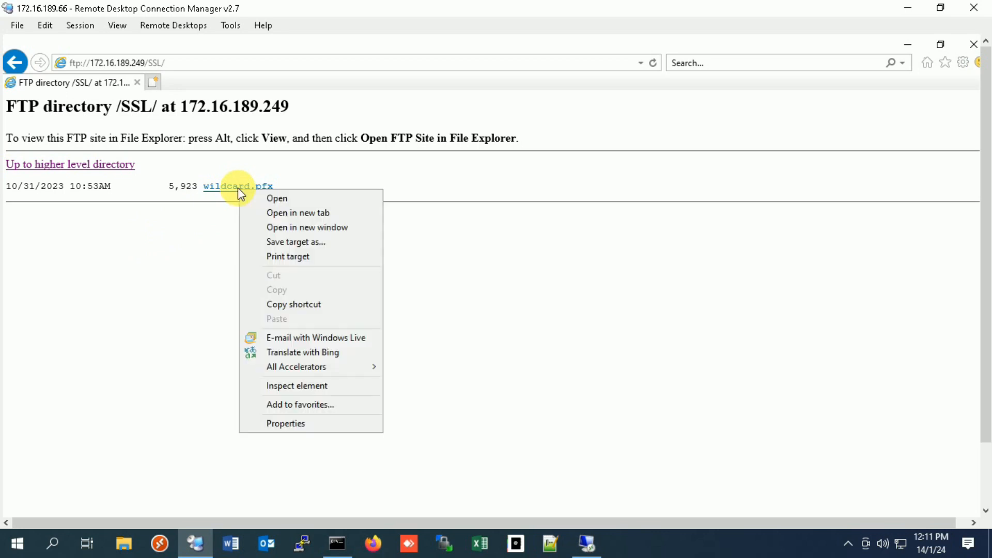
{"action": "left_click", "coordinate": [188, 203]}
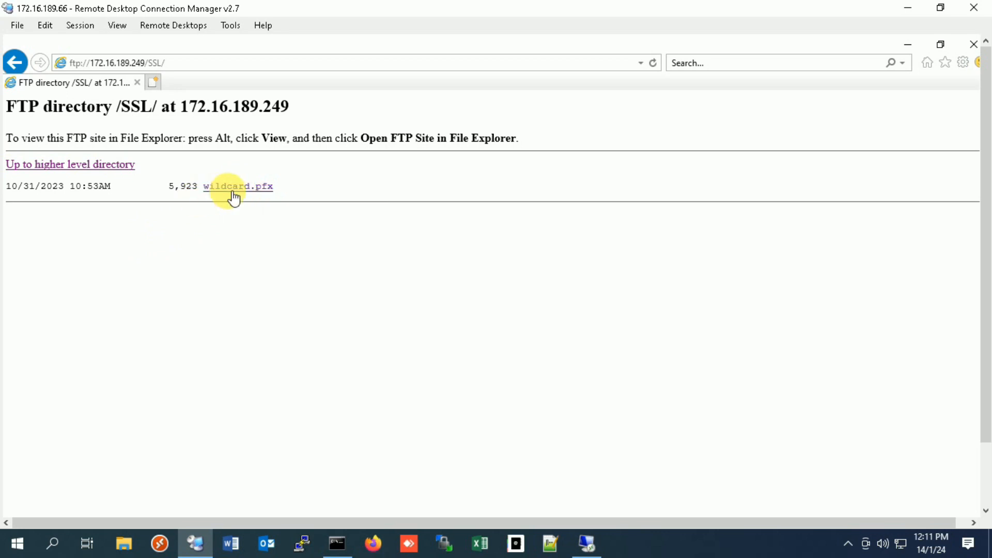
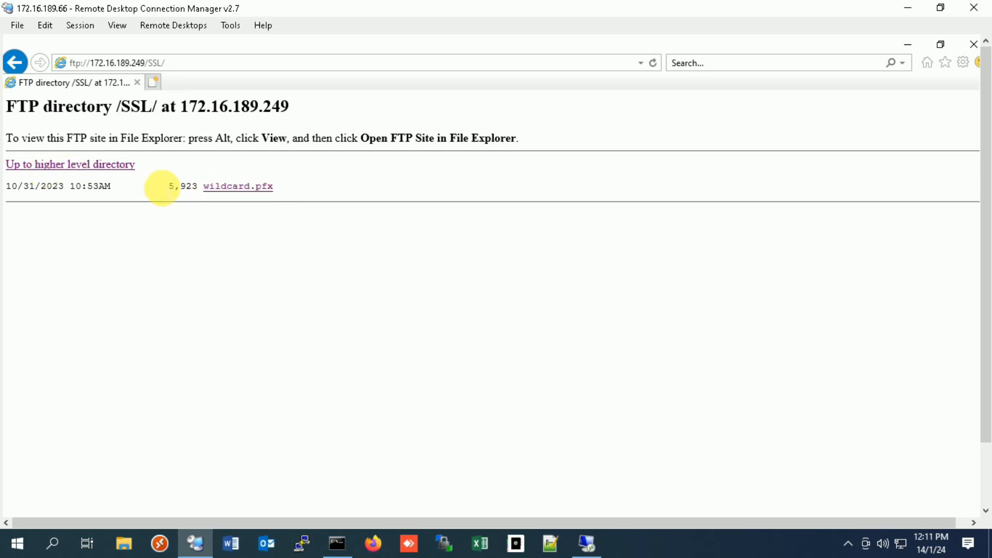
Step: Check the options available for the wildcard.pfx file once more and close the browser window
{"action": "right_click", "coordinate": [221, 189]}
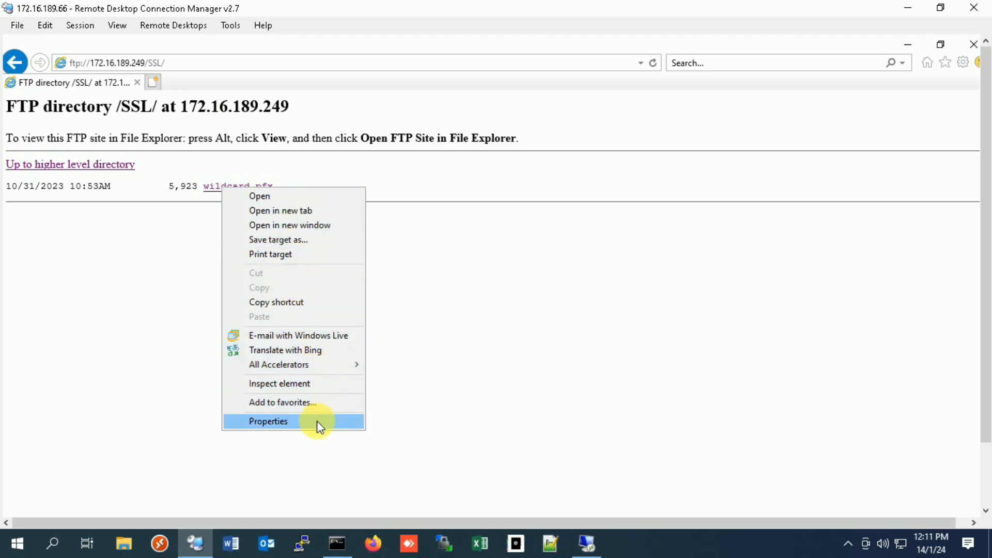
{"action": "left_click", "coordinate": [71, 293]}
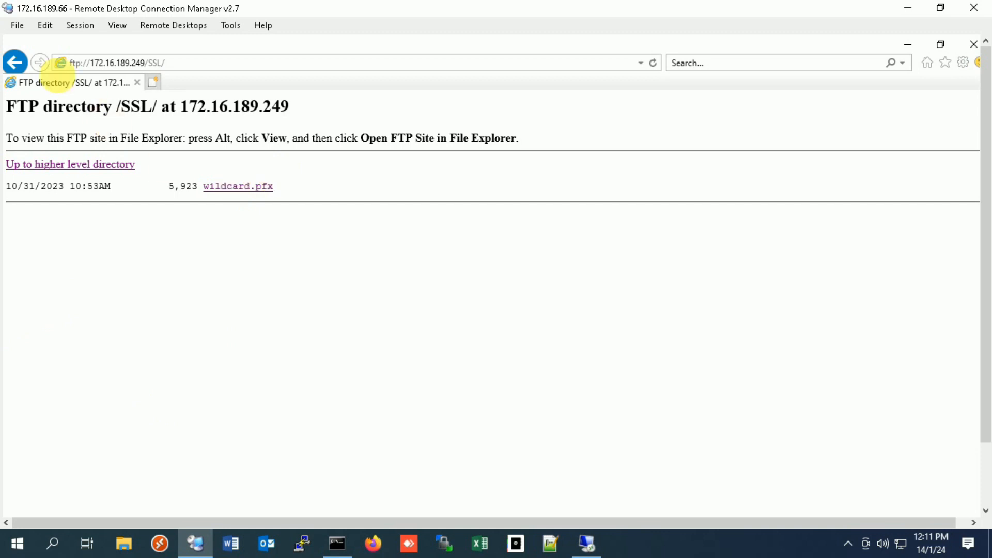
{"action": "left_click", "coordinate": [972, 45]}
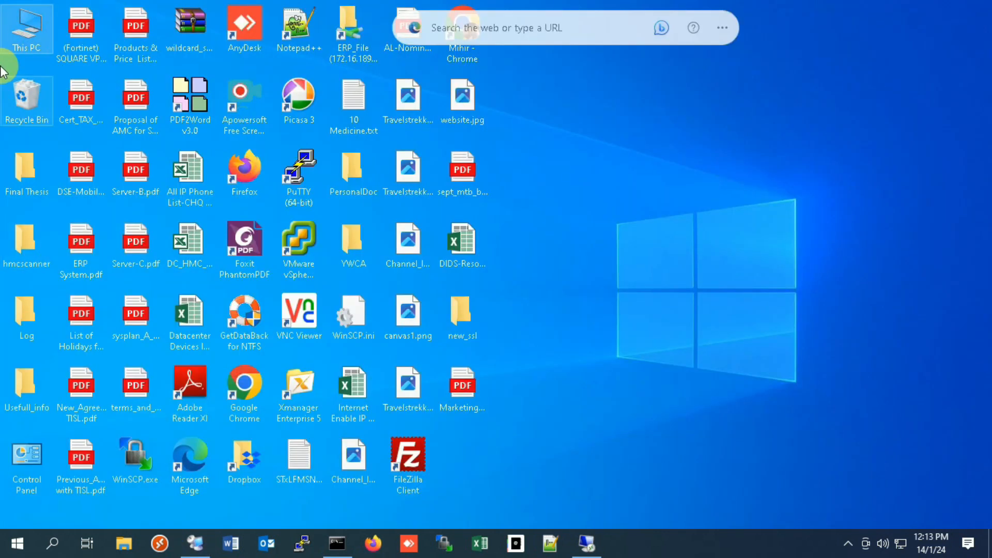
Step: Open This PC on the local computer and start adding a custom network location
{"action": "double_click", "coordinate": [21, 28]}
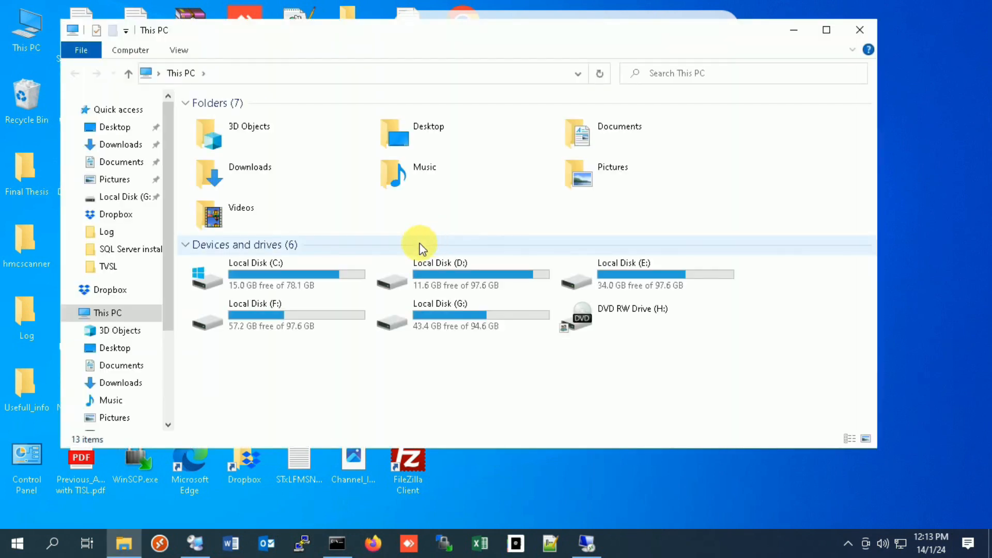
{"action": "right_click", "coordinate": [346, 379]}
{"action": "left_click", "coordinate": [410, 346]}
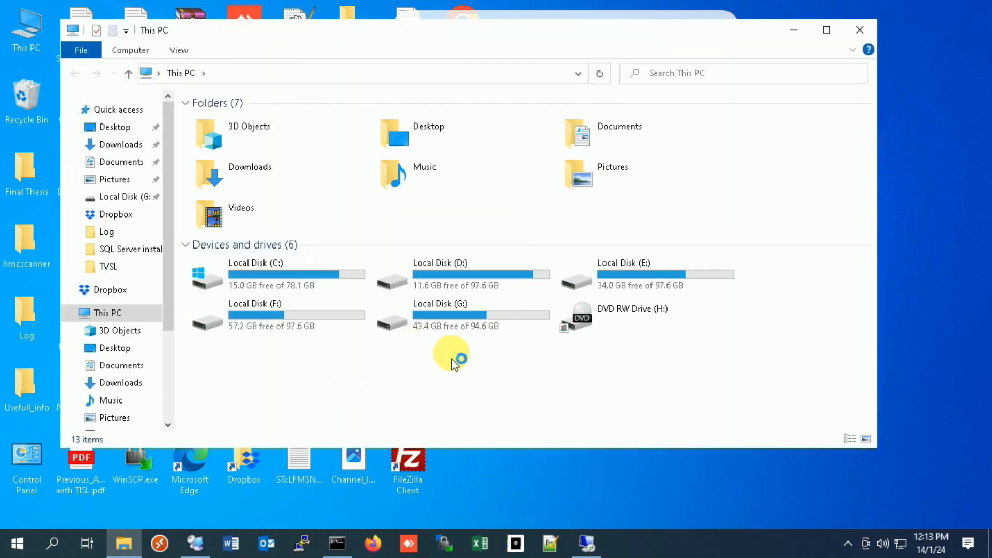
{"action": "left_click", "coordinate": [623, 426]}
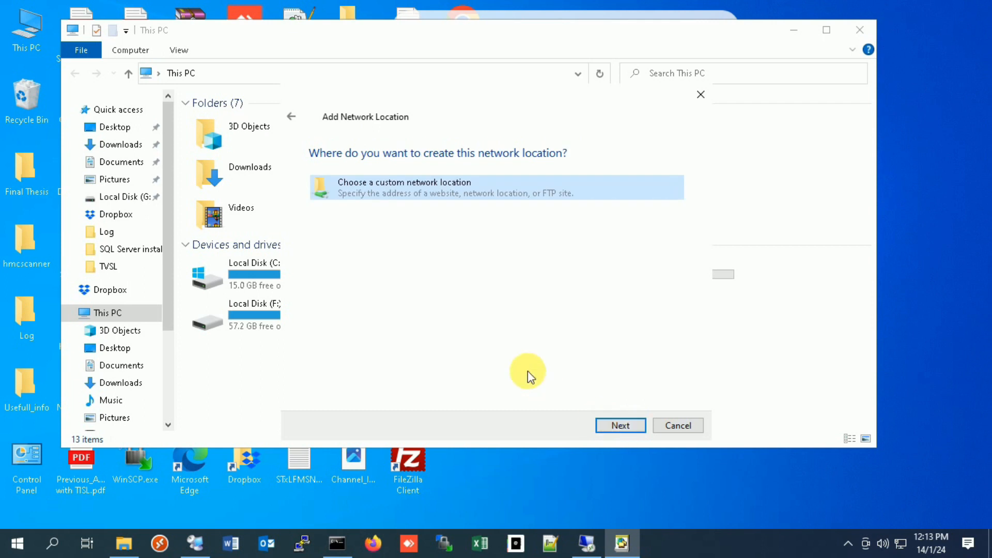
{"action": "left_click", "coordinate": [621, 426]}
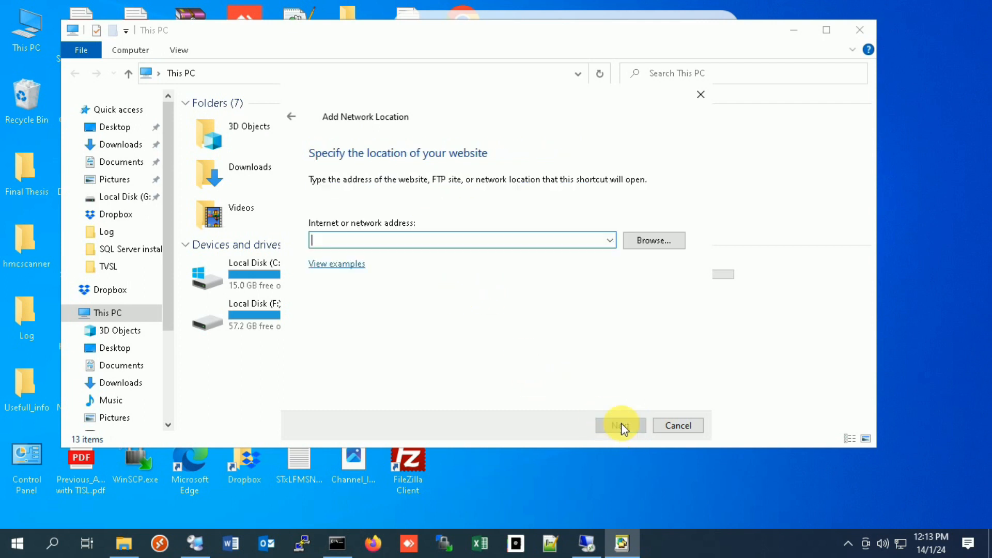
Step: Set the network location's address to ftp://172.16.189.249:21
{"action": "type", "text": "ftp"}
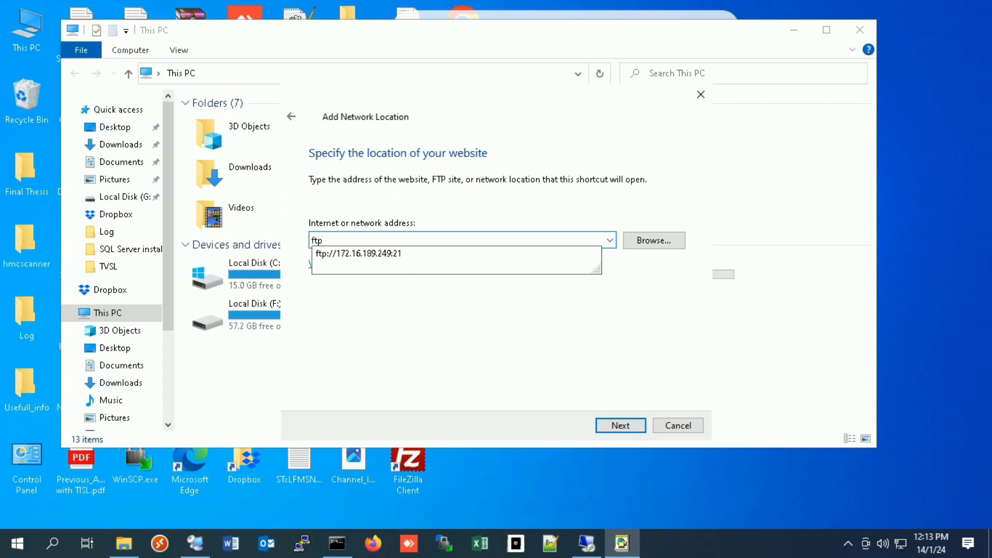
{"action": "type", "text": "://172.16.189.21"}
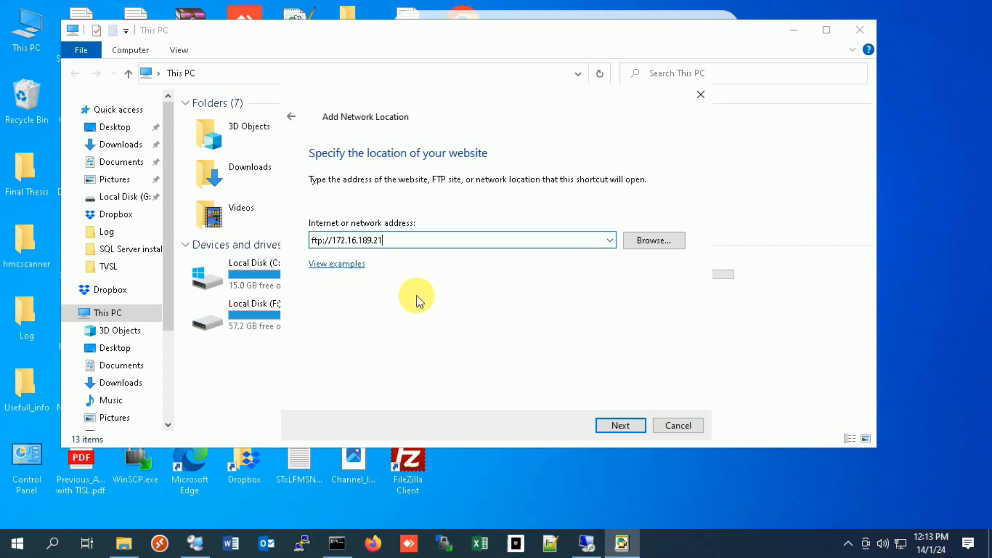
{"action": "key", "text": "BackSpace"}
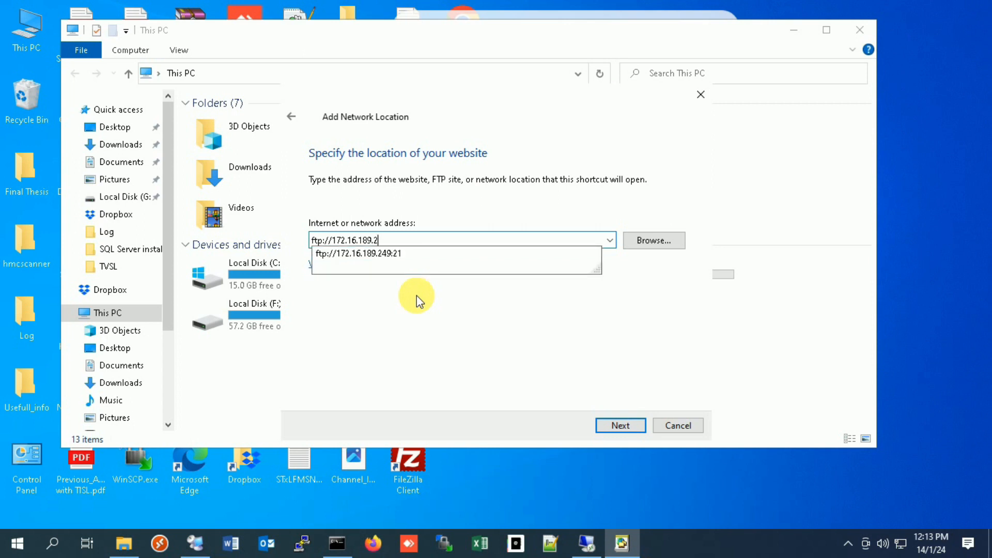
{"action": "type", "text": "49:21"}
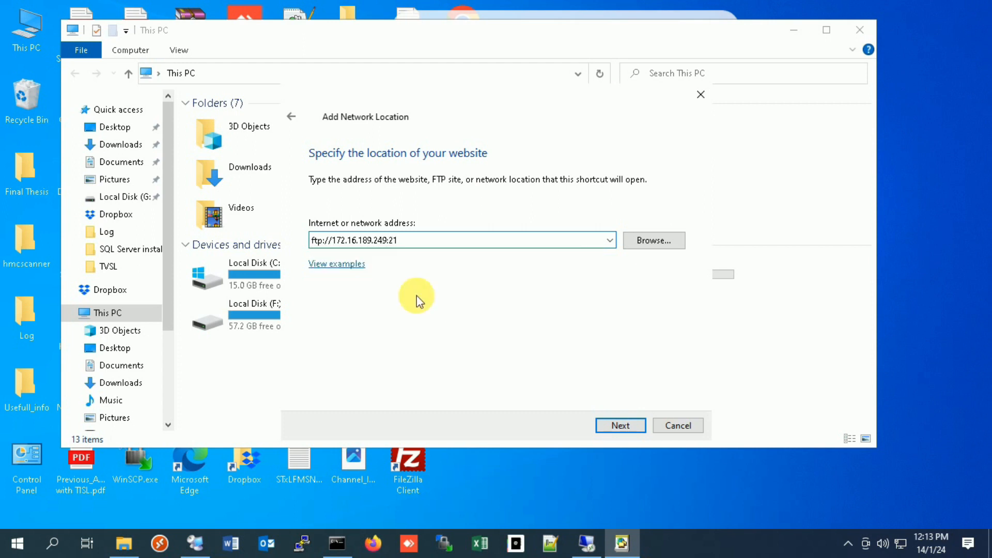
{"action": "left_click", "coordinate": [622, 426]}
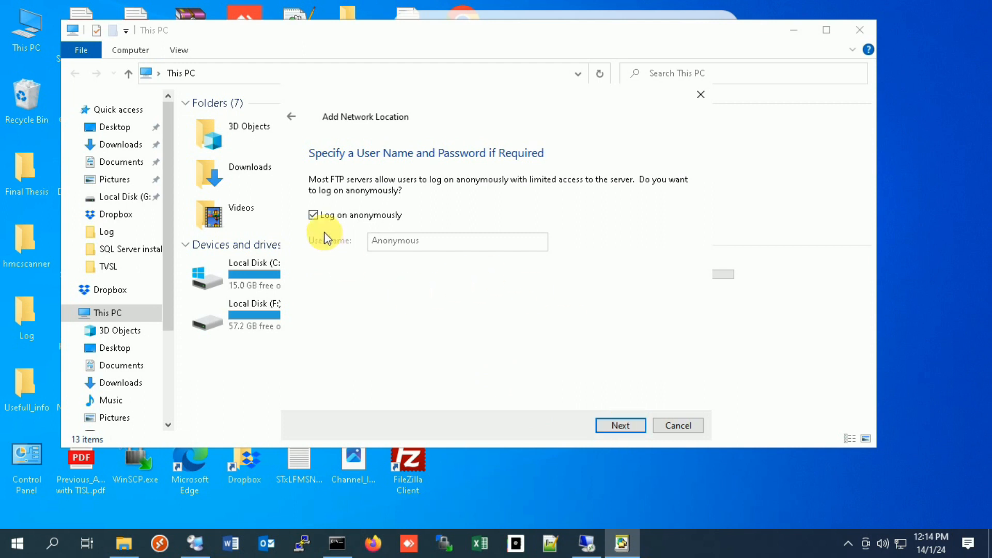
Step: Turn off anonymous logon for the network location and set its user name to ftp-user
{"action": "left_click", "coordinate": [313, 215]}
{"action": "left_click", "coordinate": [453, 242]}
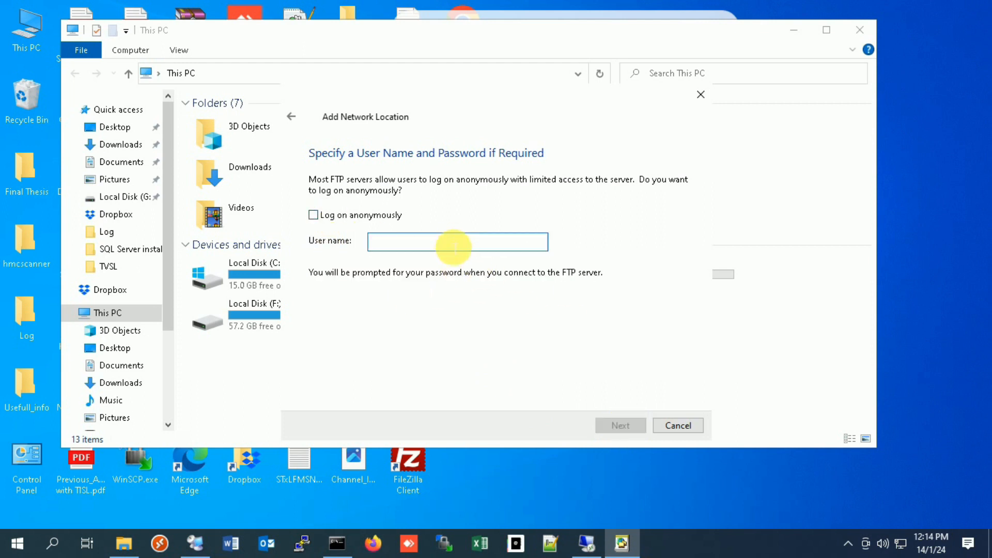
{"action": "type", "text": "ftp"}
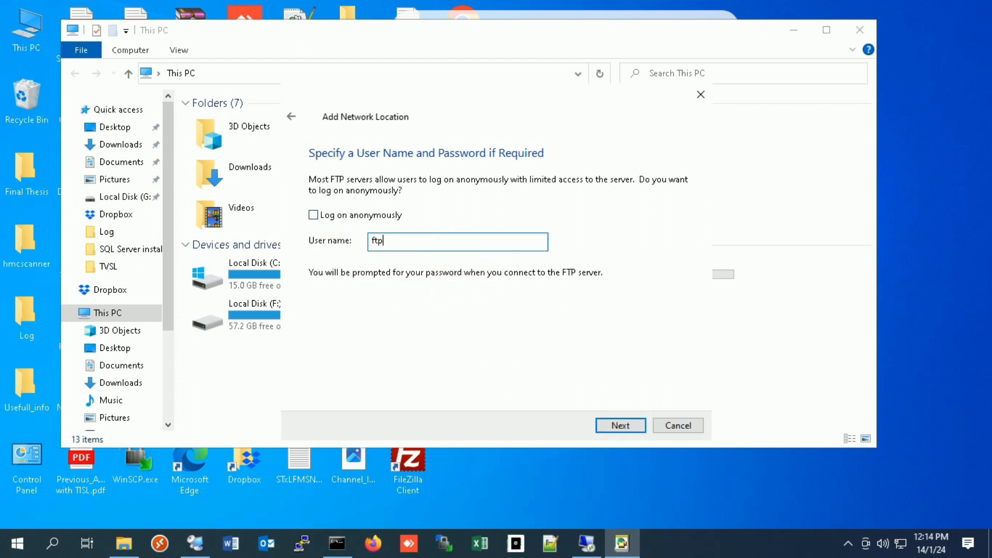
{"action": "type", "text": "-user"}
{"action": "left_click", "coordinate": [615, 423]}
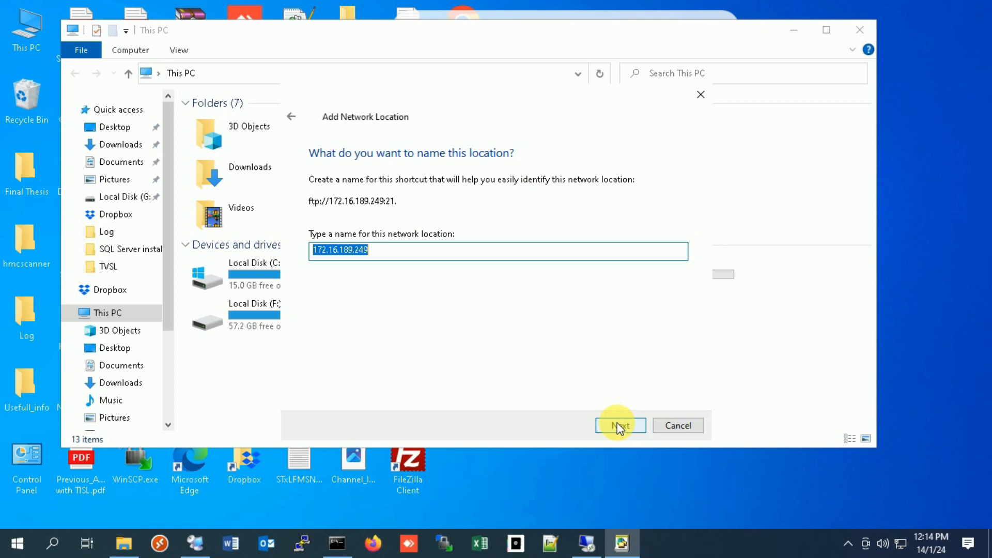
Step: Name the network location FTP-Home and finish creating it so that it opens
{"action": "type", "text": "FTP"}
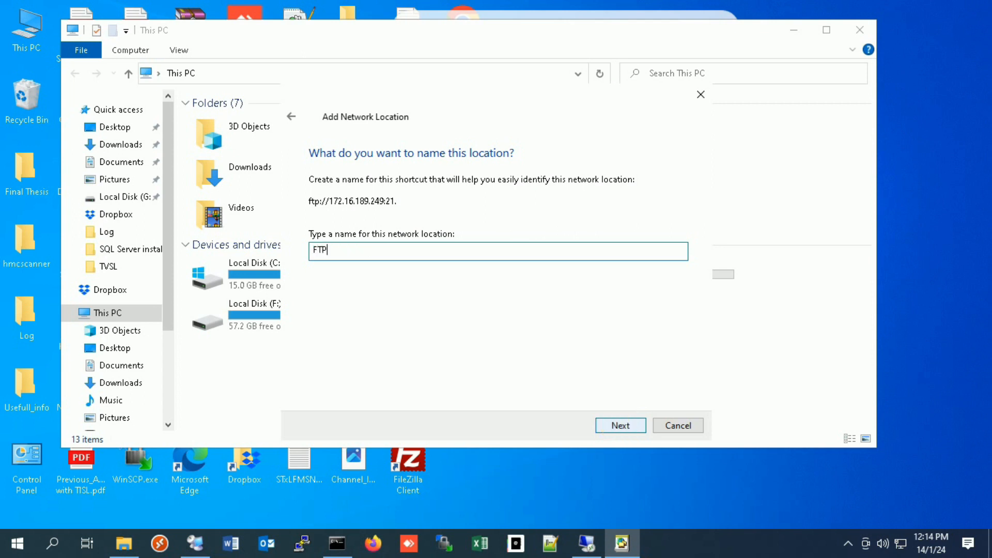
{"action": "type", "text": "-Home"}
{"action": "left_click", "coordinate": [611, 427]}
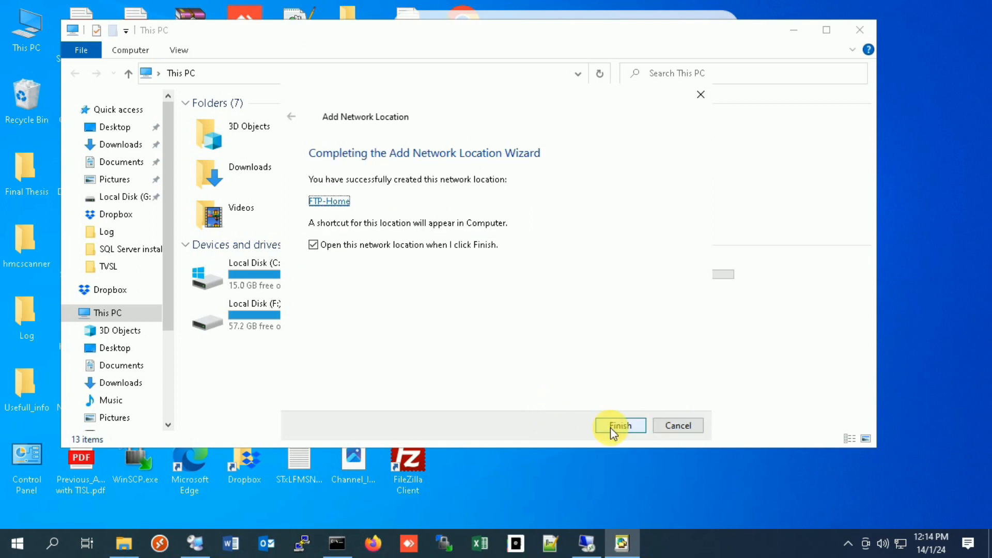
{"action": "left_click", "coordinate": [609, 427]}
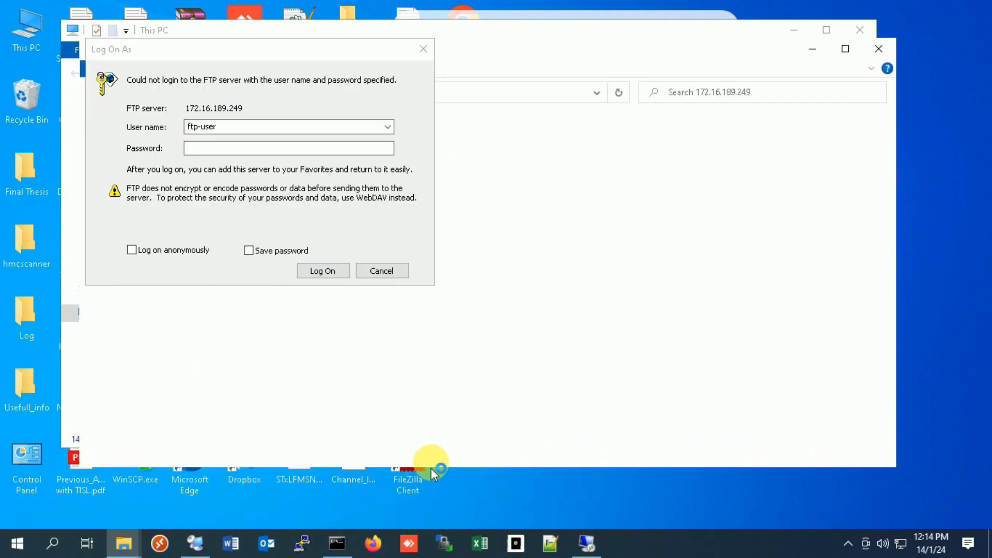
Step: Log on to the FTP server as ftp-user with the account password
{"action": "left_click", "coordinate": [251, 149]}
{"action": "type", "text": "*"}
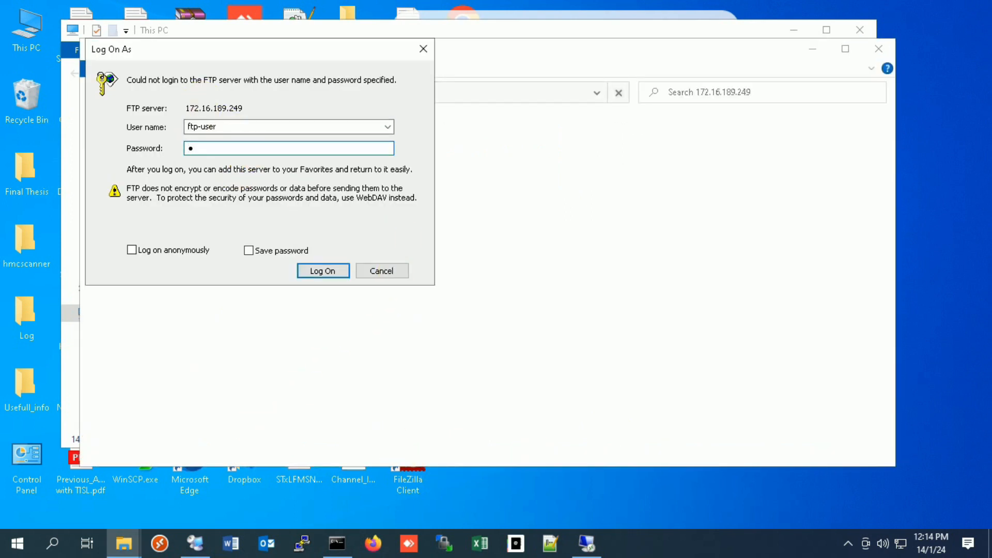
{"action": "type", "text": "*******"}
{"action": "left_click", "coordinate": [303, 274]}
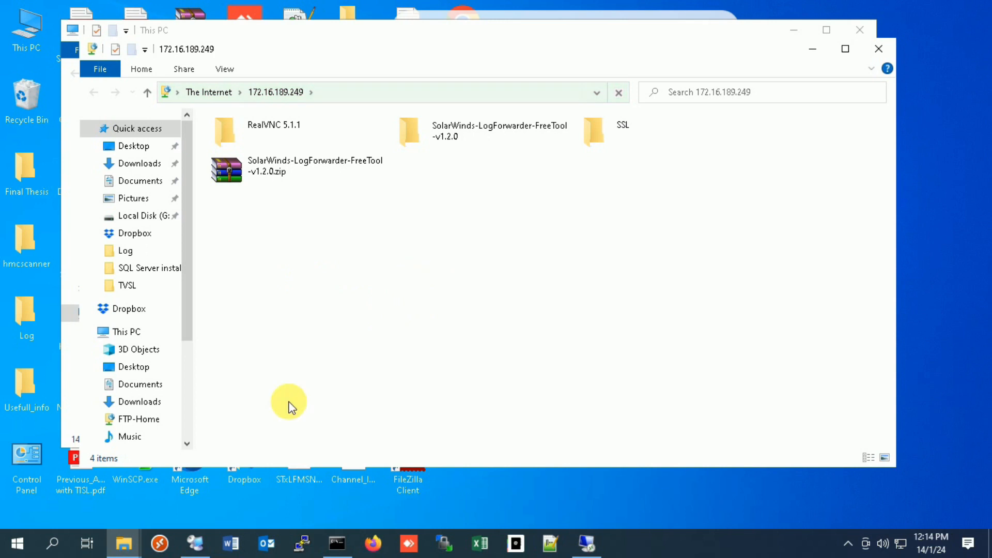
Step: Copy SolarWinds-LogForwarder-FreeTool-v1.2.0.zip from the FTP site into the local Downloads folder
{"action": "left_click", "coordinate": [292, 163]}
{"action": "right_click", "coordinate": [292, 164]}
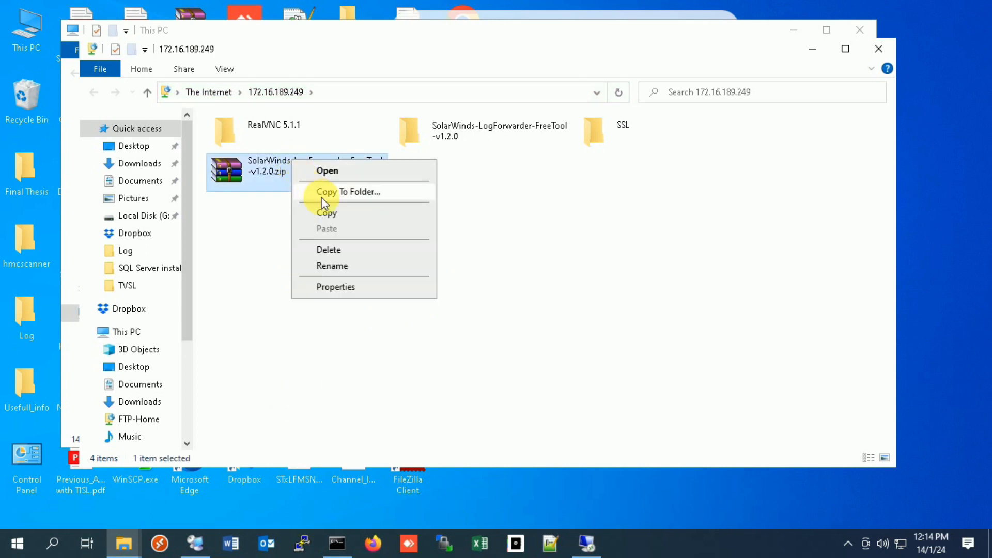
{"action": "left_click", "coordinate": [339, 214]}
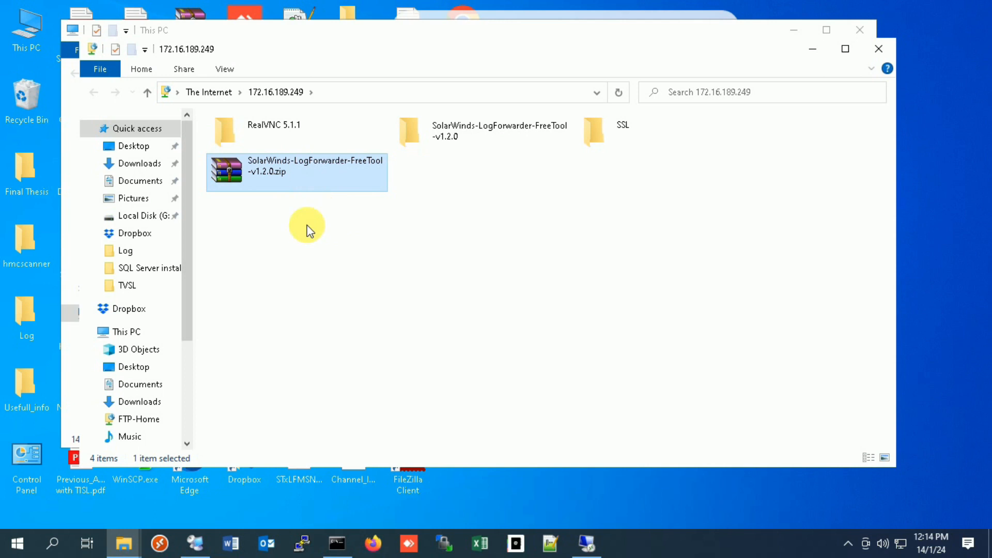
{"action": "left_click", "coordinate": [140, 164]}
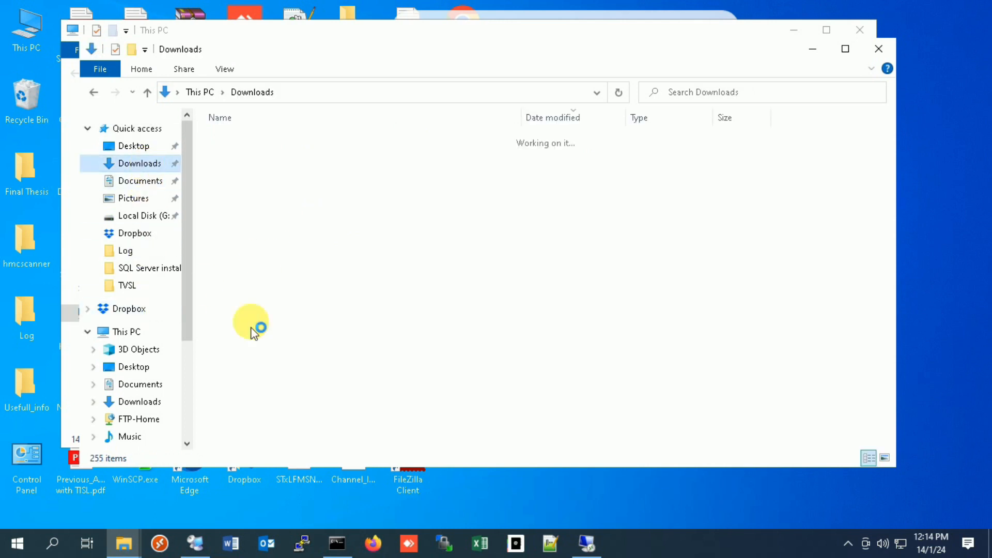
{"action": "right_click", "coordinate": [418, 417]}
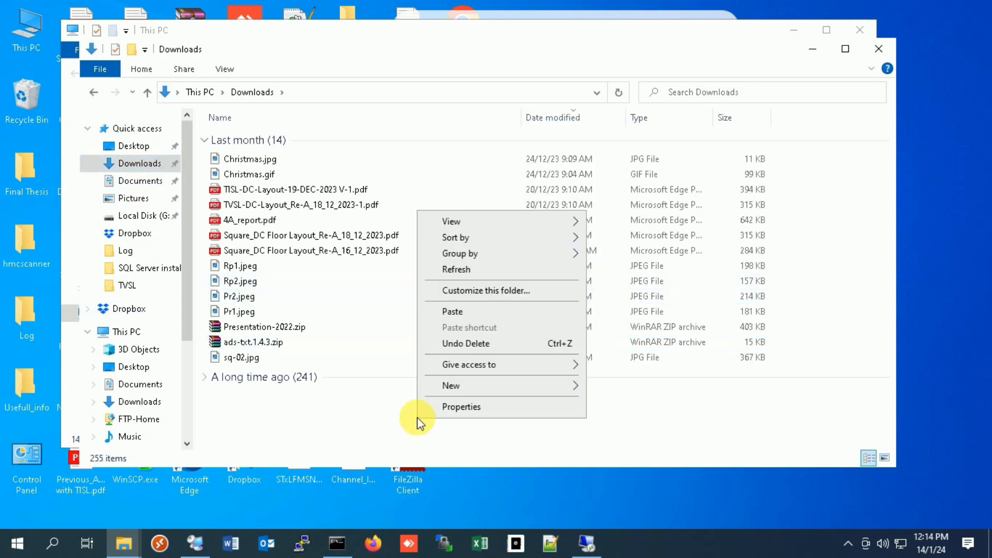
{"action": "left_click", "coordinate": [466, 313]}
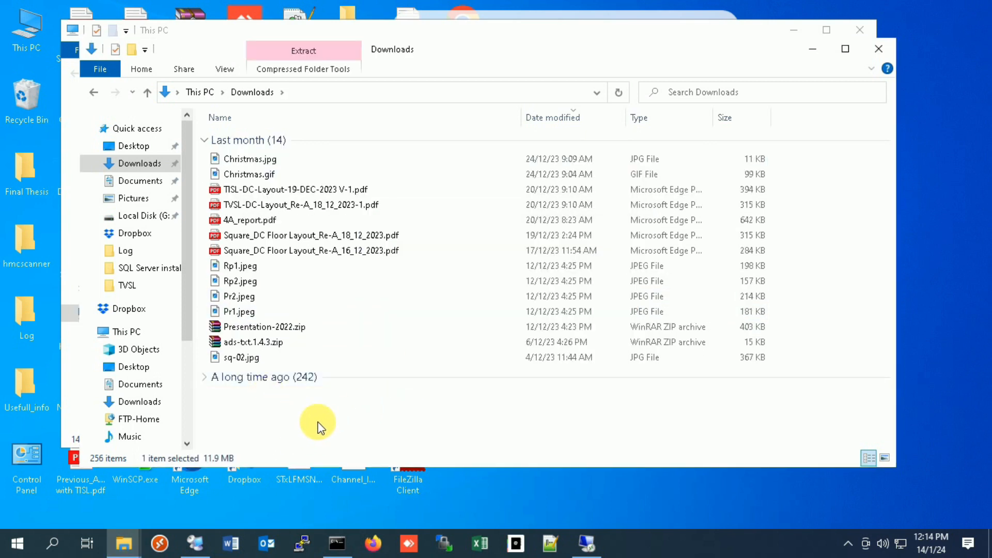
Step: Return to the FTP site's folder and close both File Explorer windows
{"action": "left_click", "coordinate": [94, 92]}
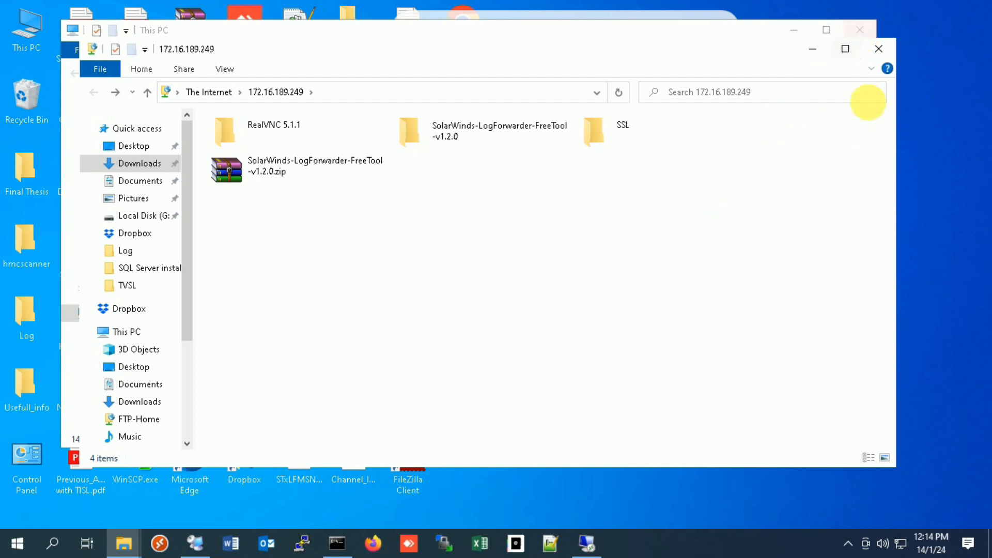
{"action": "left_click", "coordinate": [878, 49]}
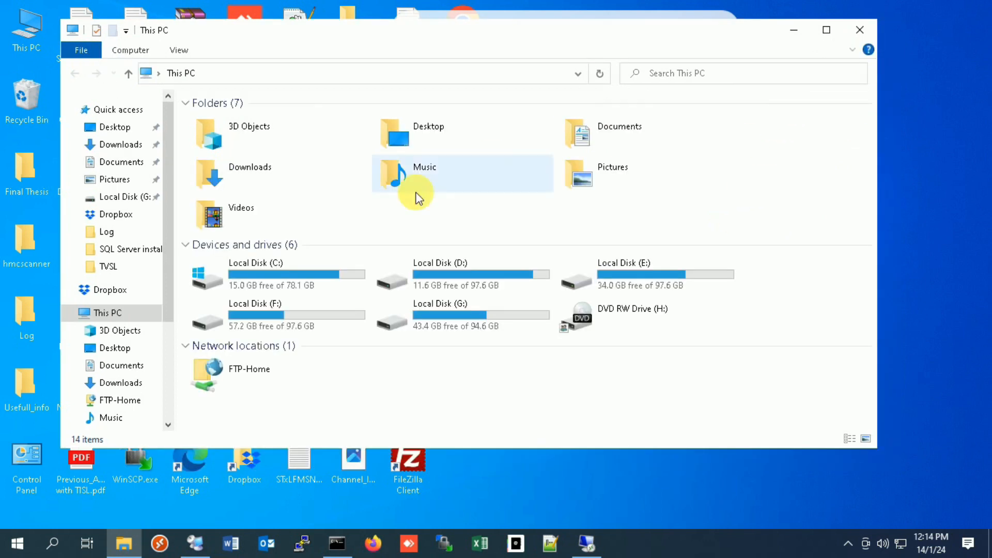
{"action": "left_click", "coordinate": [860, 29]}
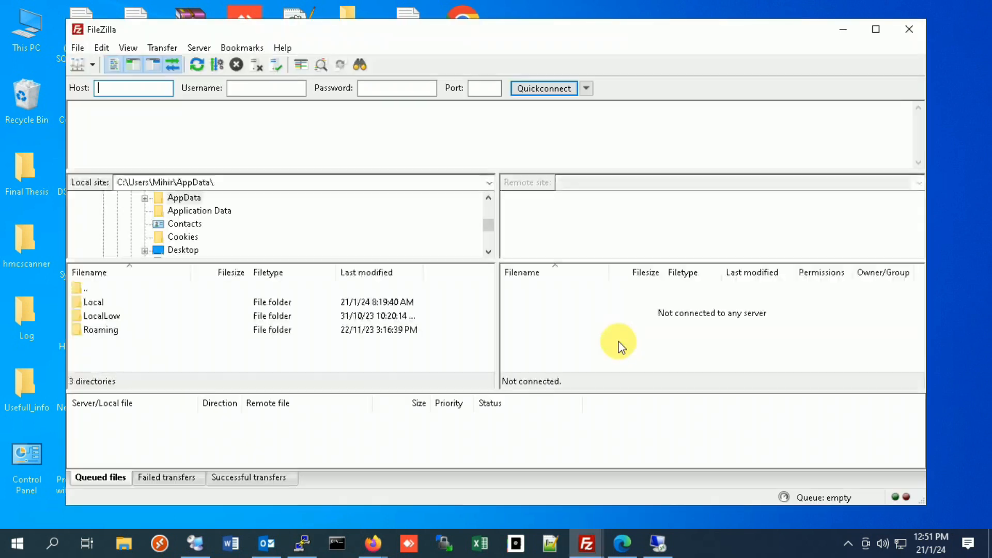
Step: Switch to FileZilla and enter the host 172.16.189.249 with the username Administrator
{"action": "type", "text": "2.16"}
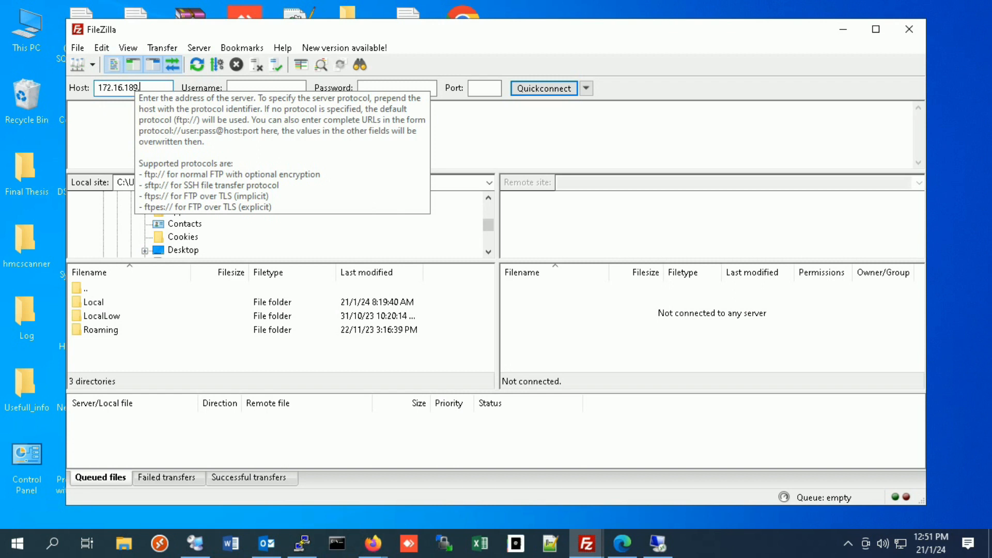
{"action": "type", "text": ".189.249"}
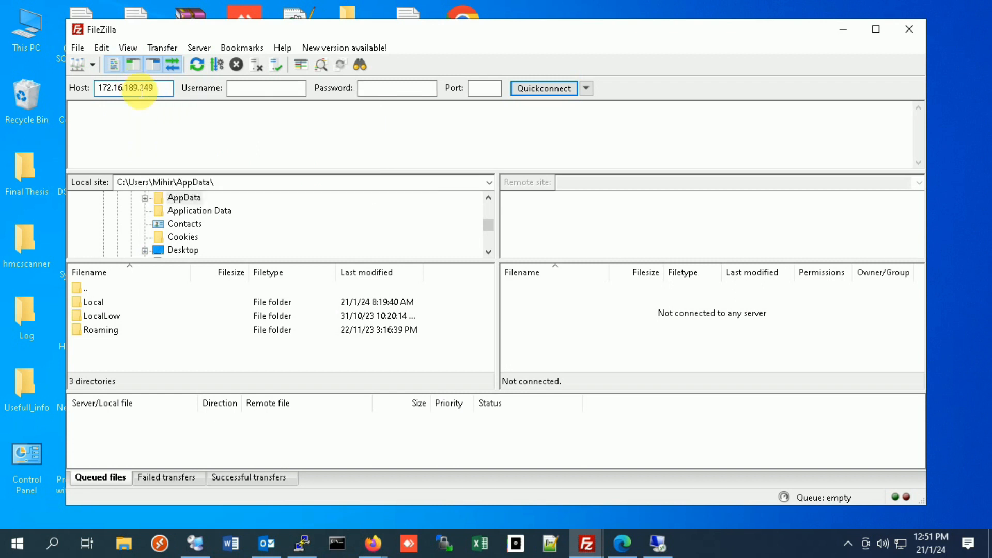
{"action": "left_click", "coordinate": [229, 89]}
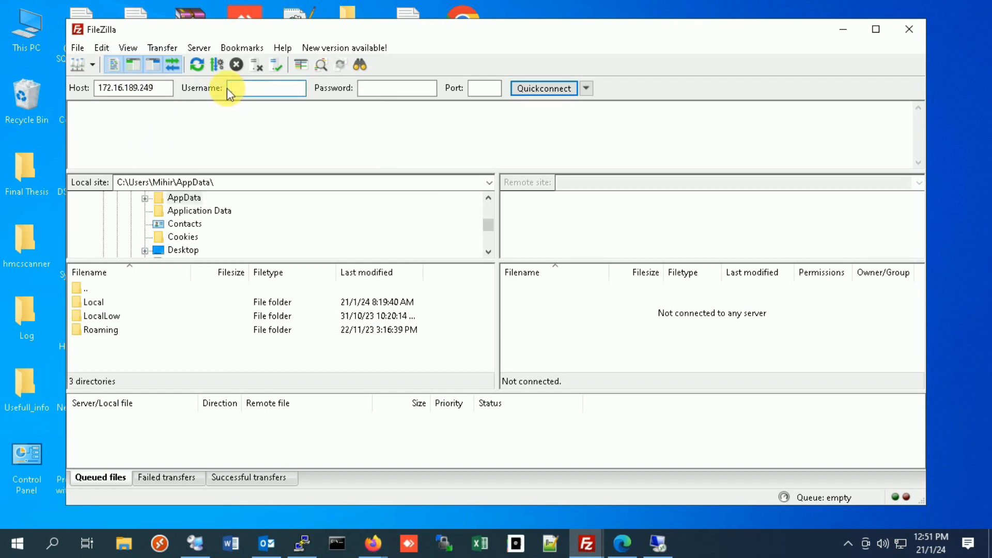
{"action": "type", "text": "Administrator"}
Step: Enter the account password, try to connect over insecure plain FTP, and highlight the server's login responses in the log
{"action": "key", "text": "Tab"}
{"action": "type", "text": "**********"}
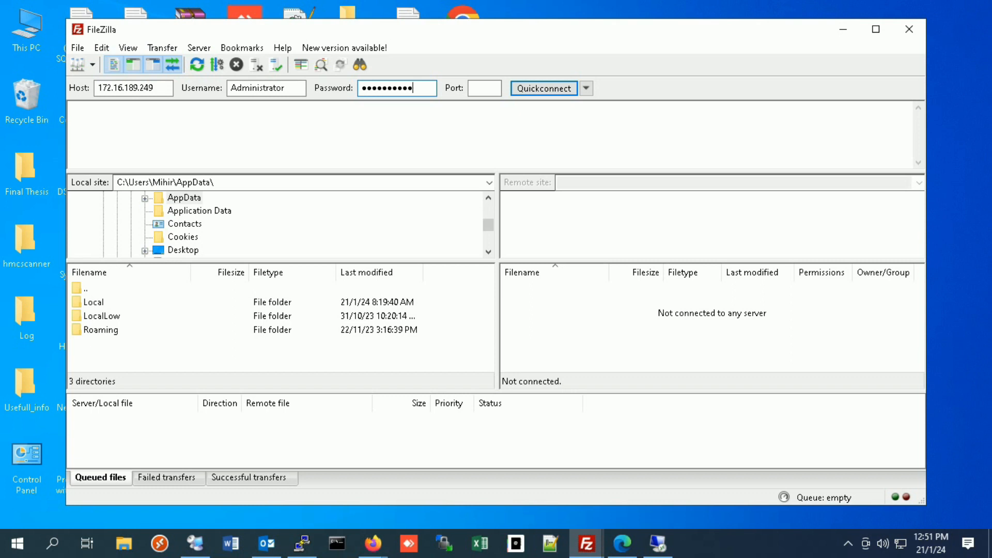
{"action": "type", "text": "*"}
{"action": "left_click", "coordinate": [529, 88]}
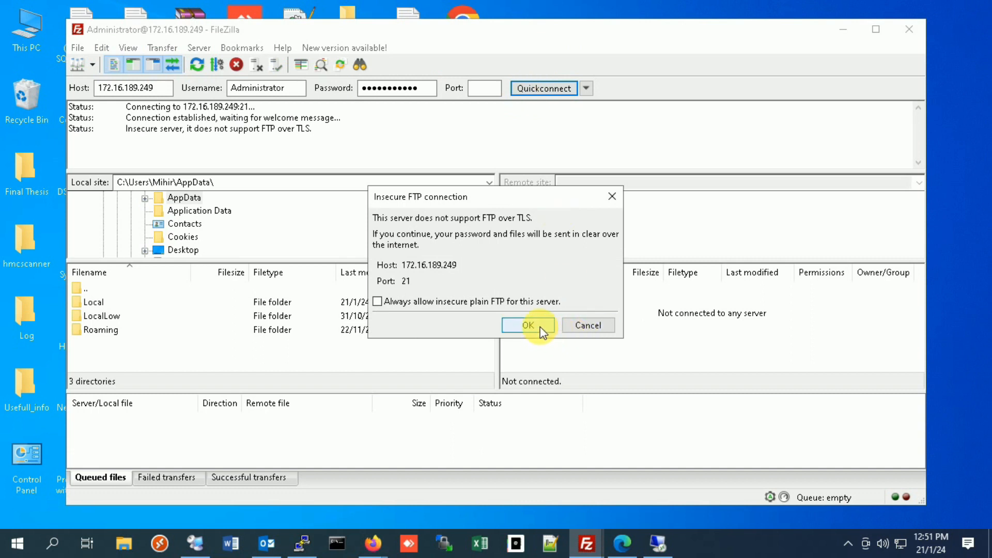
{"action": "left_click", "coordinate": [528, 326]}
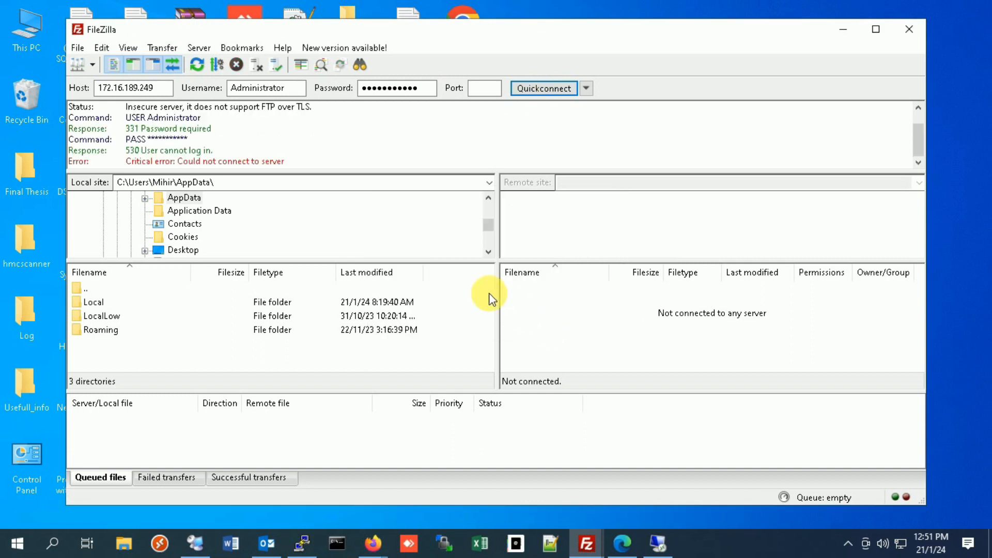
{"action": "left_click_drag", "start_coordinate": [298, 170], "coordinate": [122, 138]}
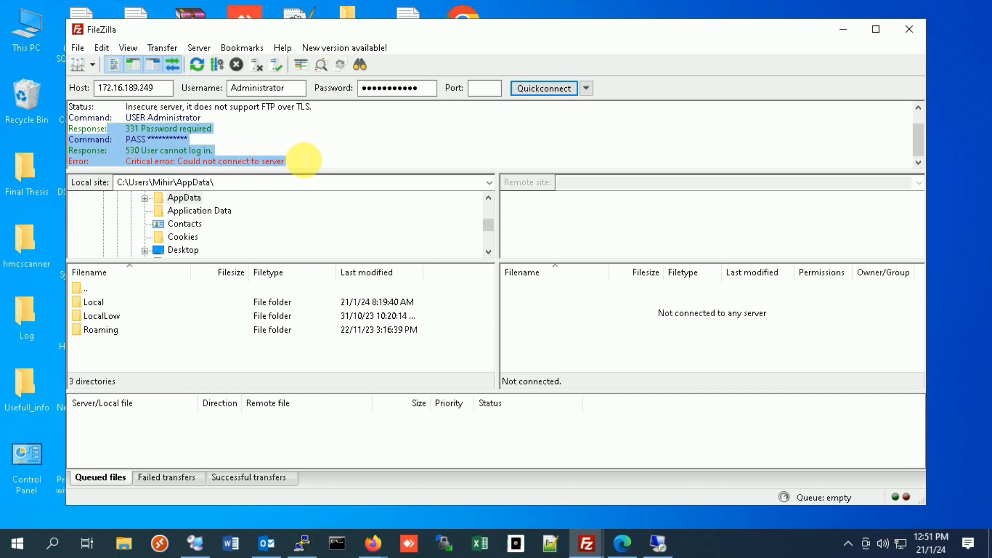
{"action": "left_click", "coordinate": [304, 166]}
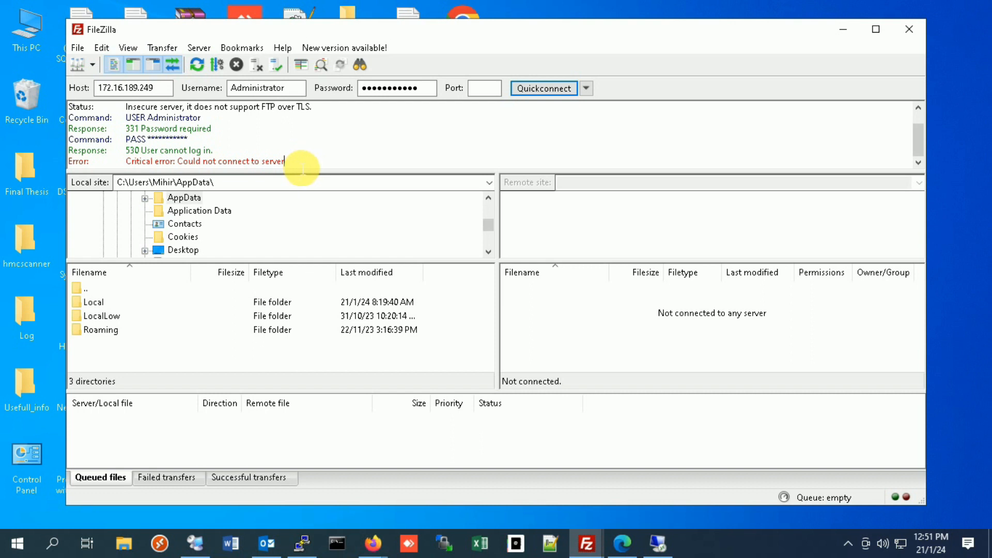
{"action": "left_click", "coordinate": [202, 540]}
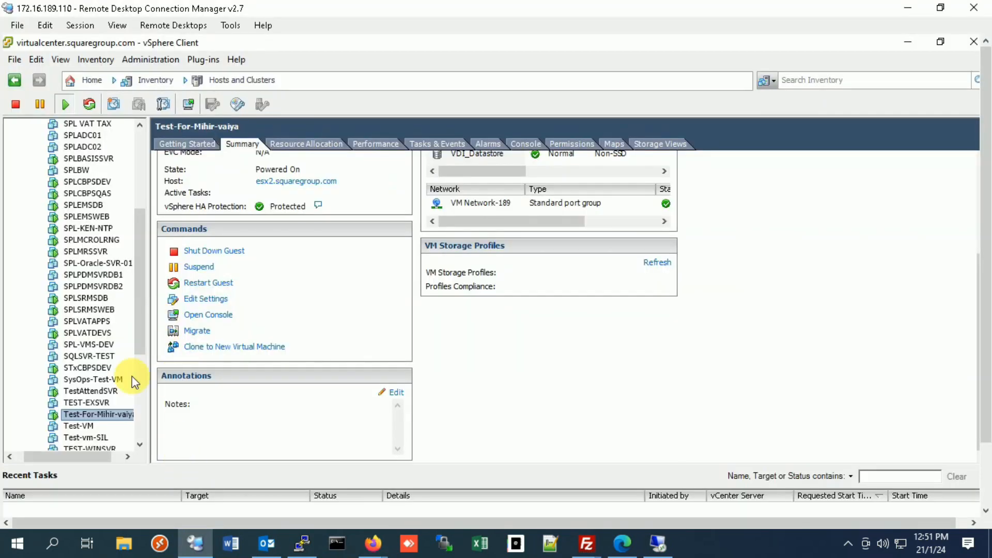
{"action": "mouse_move", "coordinate": [7, 198]}
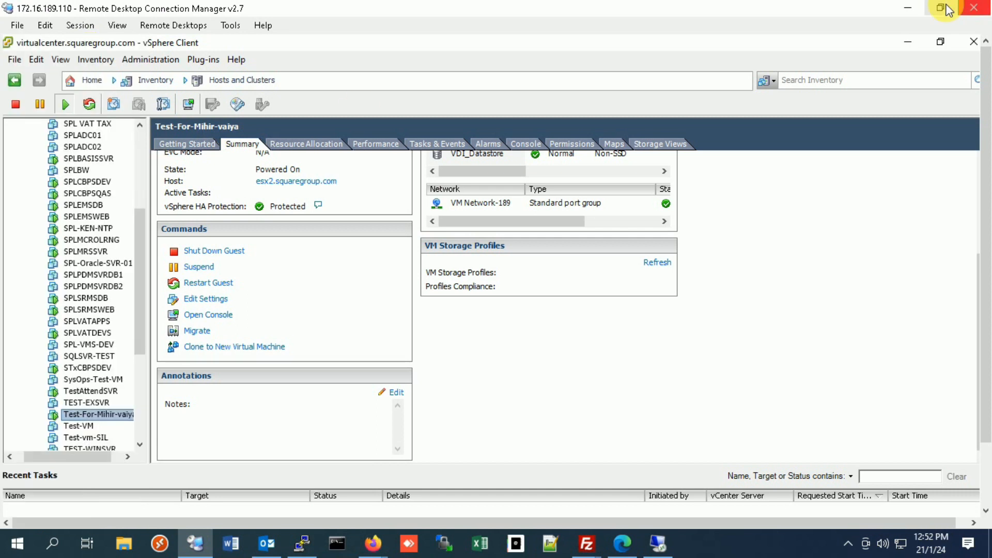
{"action": "left_click", "coordinate": [907, 9]}
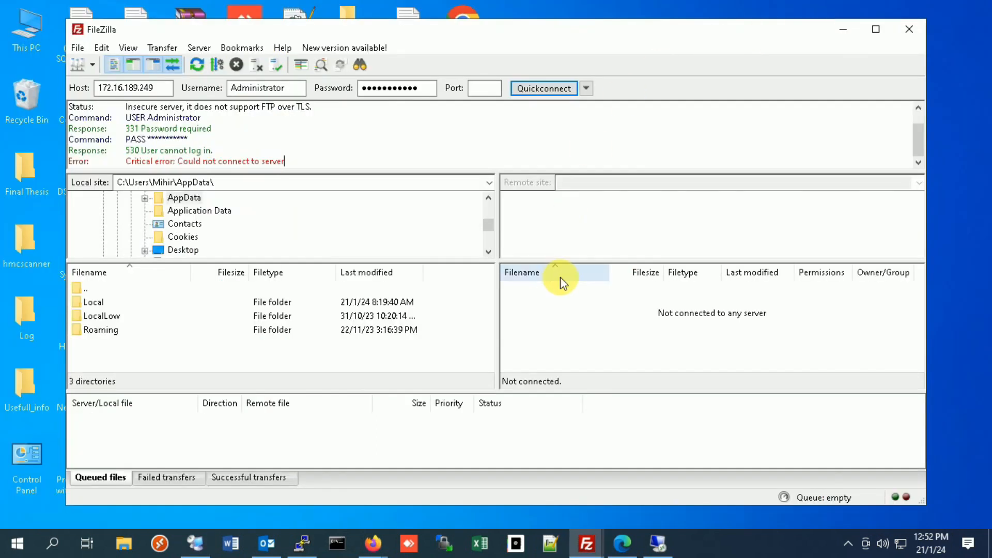
Step: Switch to the 172.16.189.249 remote desktop session, find Internet Information Services (IIS) Manager, and open it maximized
{"action": "left_click", "coordinate": [657, 541]}
{"action": "left_click", "coordinate": [57, 541]}
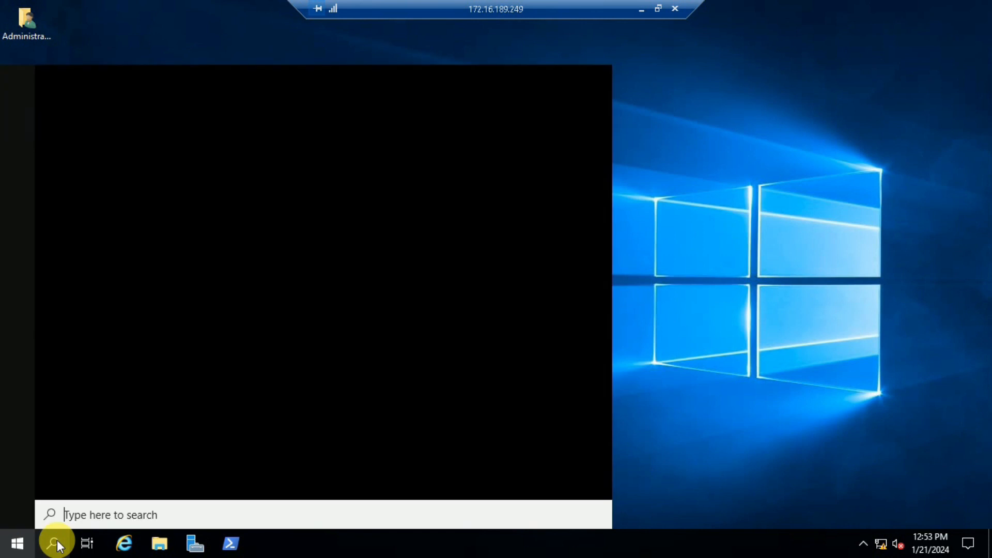
{"action": "type", "text": "iis"}
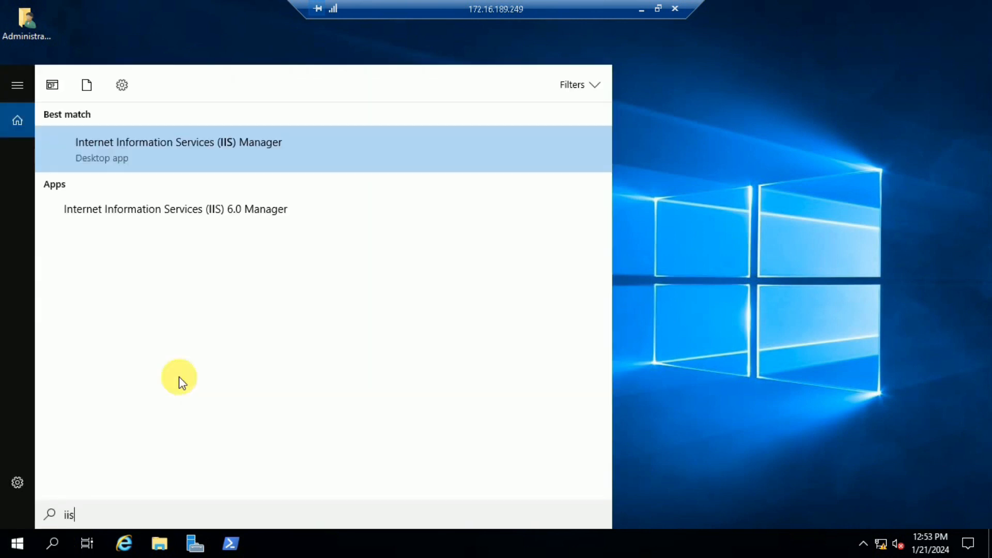
{"action": "left_click", "coordinate": [202, 144]}
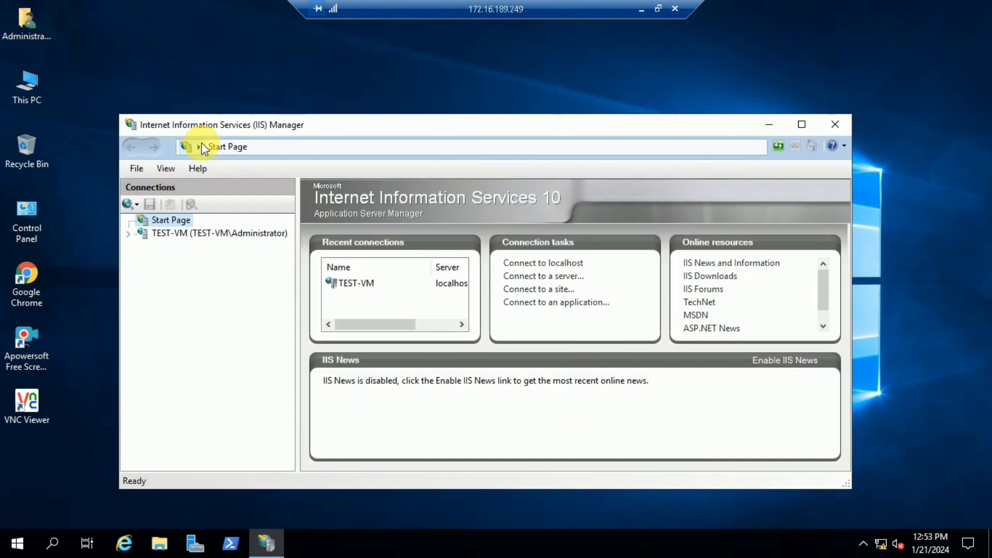
{"action": "left_click", "coordinate": [801, 124]}
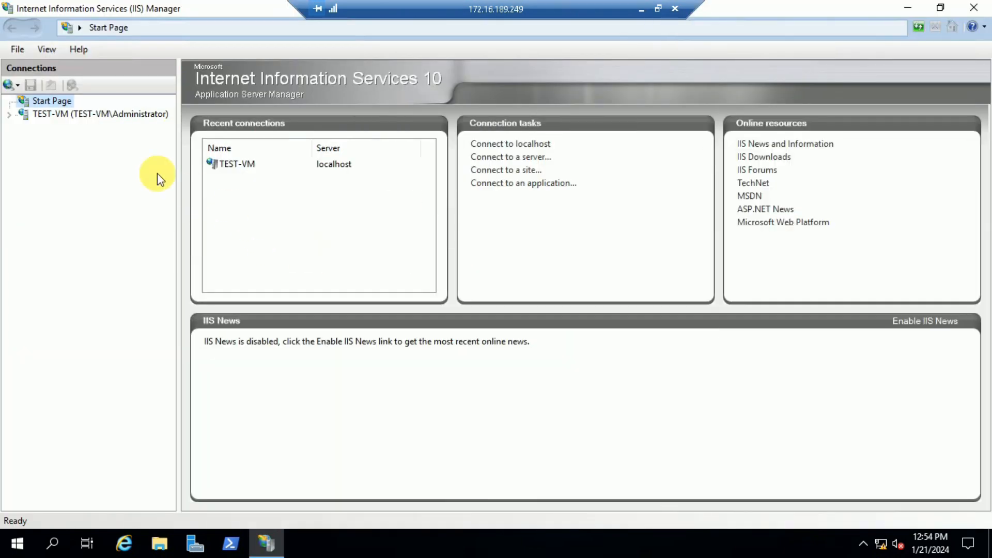
Step: Expand the TEST-VM server's sites and open the FTP Authorization Rules of the FTP-Home site
{"action": "left_click", "coordinate": [12, 114]}
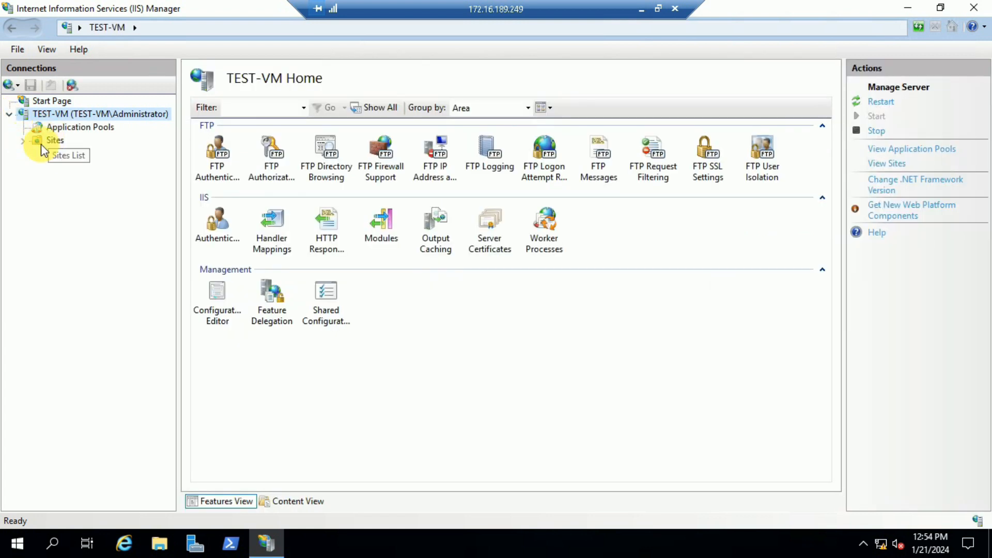
{"action": "left_click", "coordinate": [23, 140]}
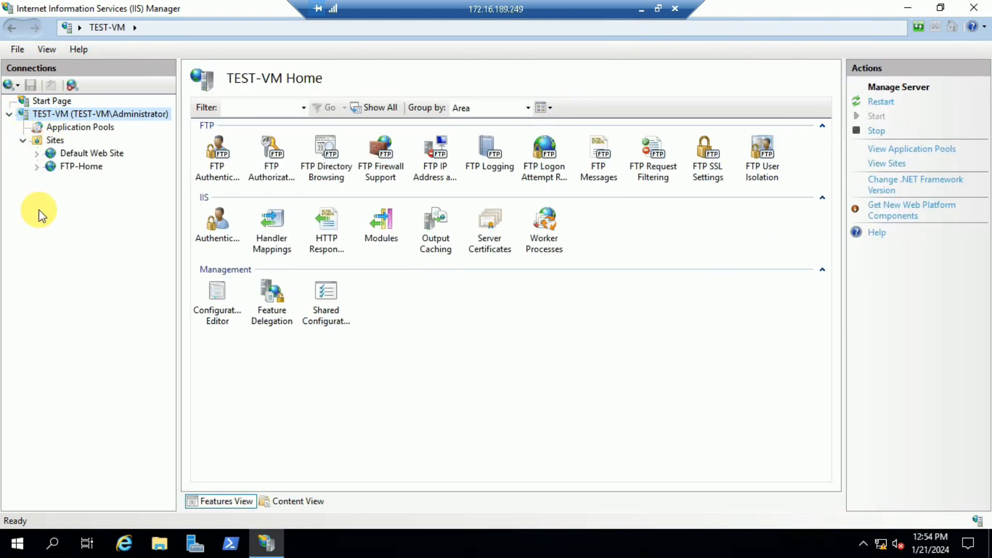
{"action": "left_click", "coordinate": [80, 170]}
{"action": "right_click", "coordinate": [82, 174]}
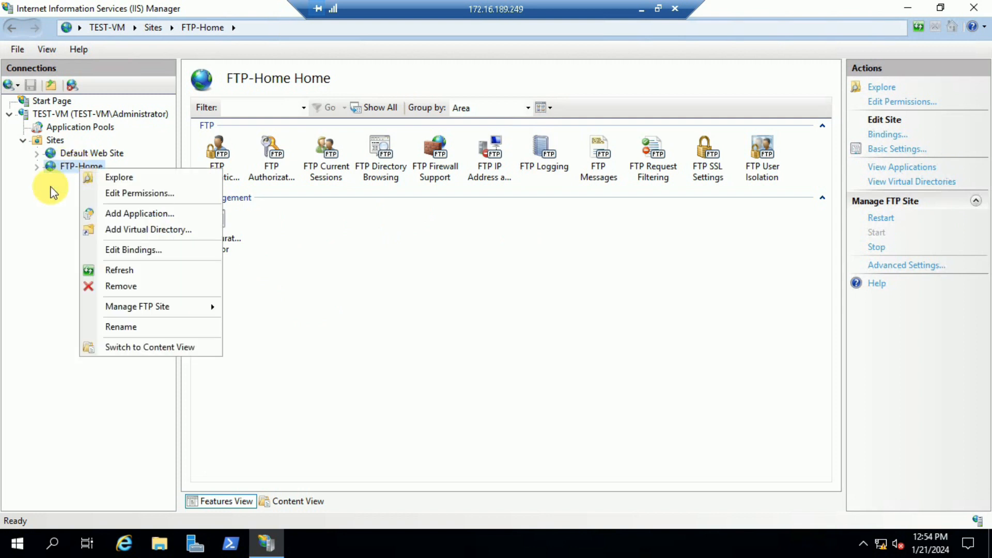
{"action": "left_click", "coordinate": [73, 182]}
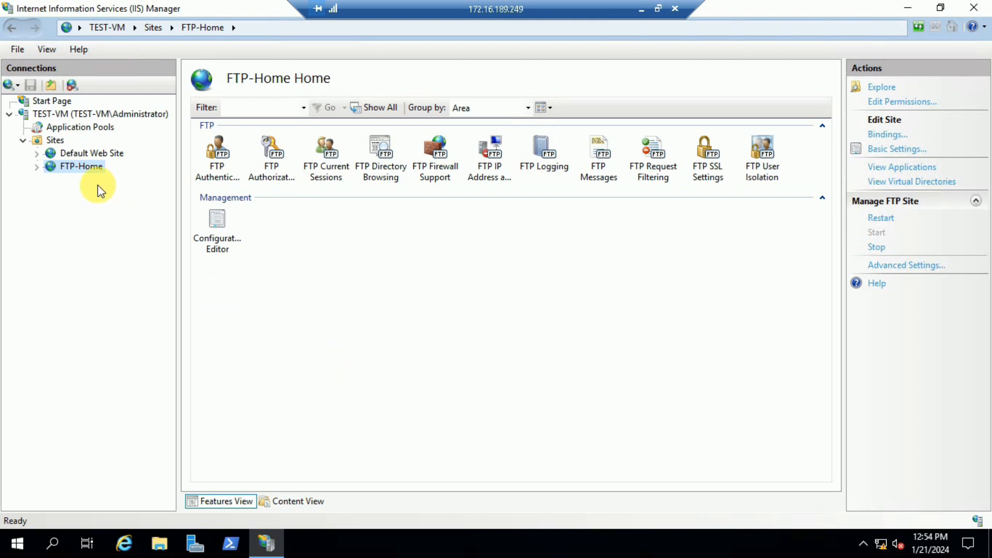
{"action": "left_click", "coordinate": [230, 181]}
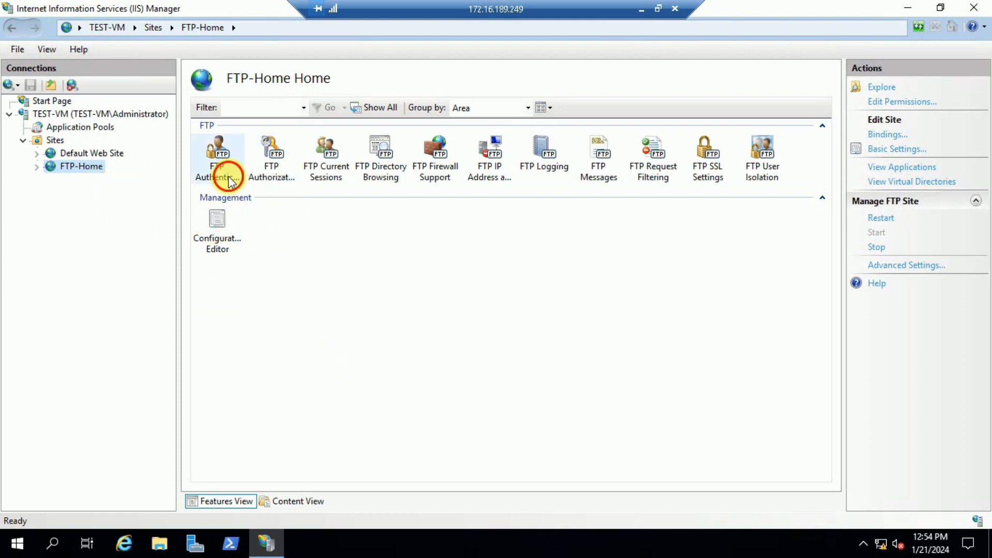
{"action": "left_click", "coordinate": [271, 164]}
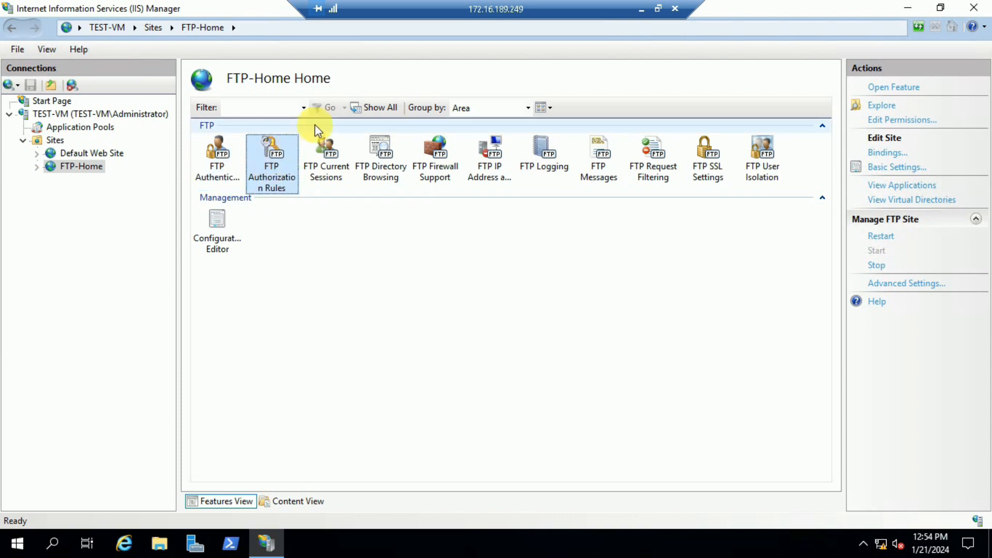
{"action": "double_click", "coordinate": [278, 180]}
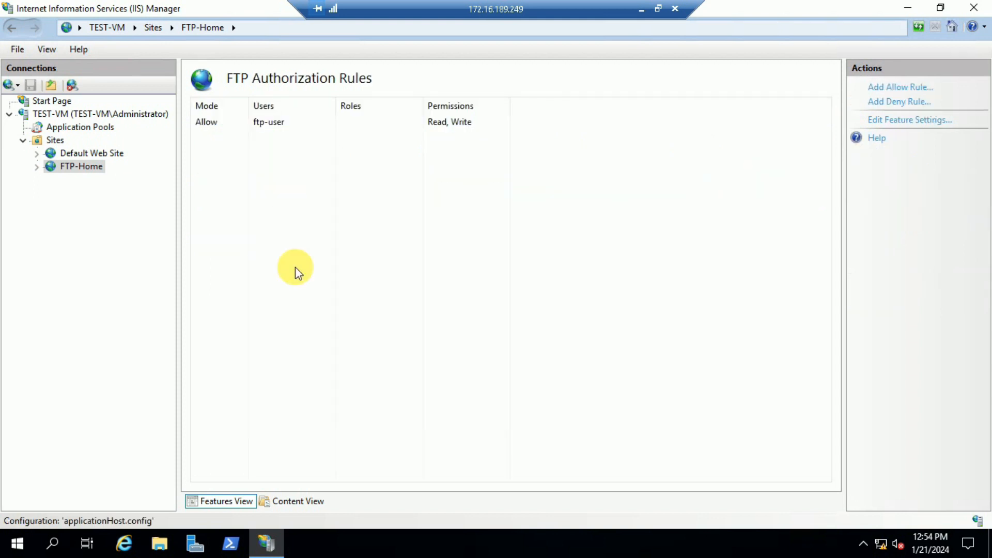
{"action": "left_click", "coordinate": [421, 274]}
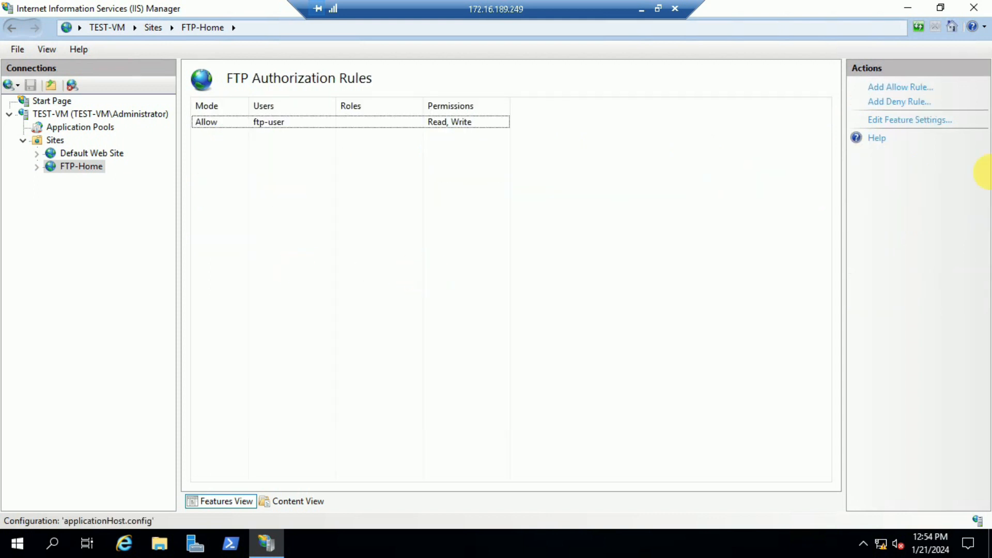
Step: Add an allow authorization rule for the specified user Administrator with Read and Write permissions
{"action": "left_click", "coordinate": [921, 89]}
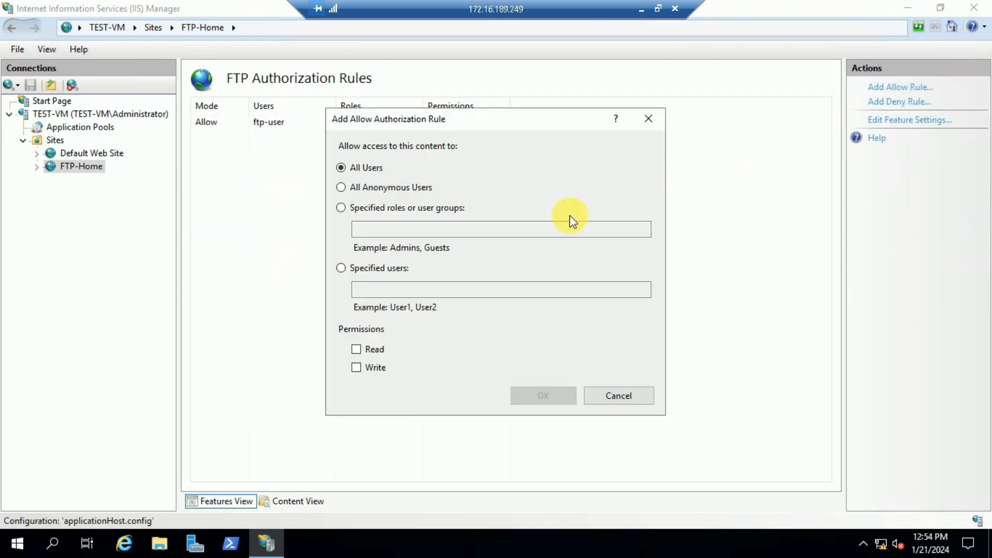
{"action": "left_click", "coordinate": [352, 274]}
{"action": "left_click", "coordinate": [385, 292]}
{"action": "type", "text": "Administrator"}
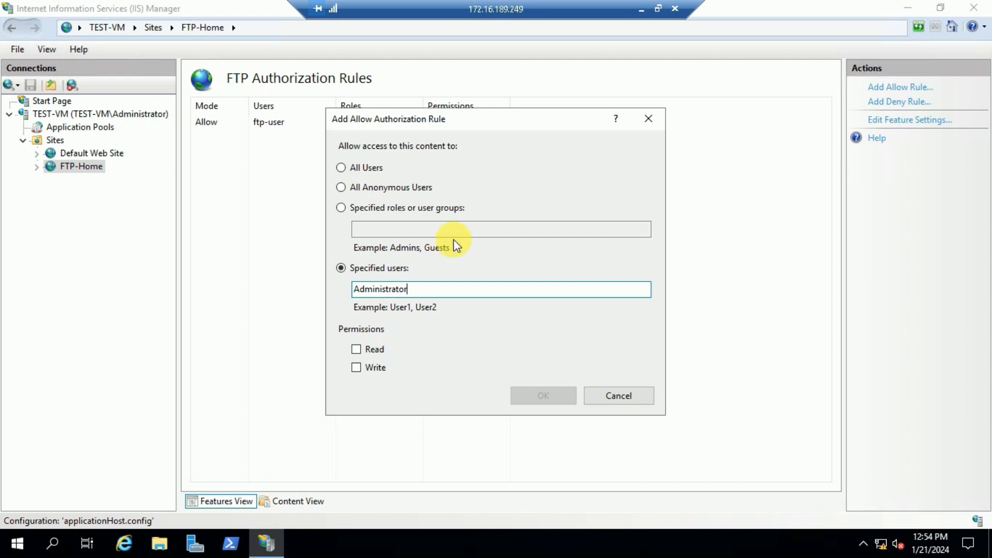
{"action": "left_click_drag", "start_coordinate": [426, 287], "coordinate": [354, 288]}
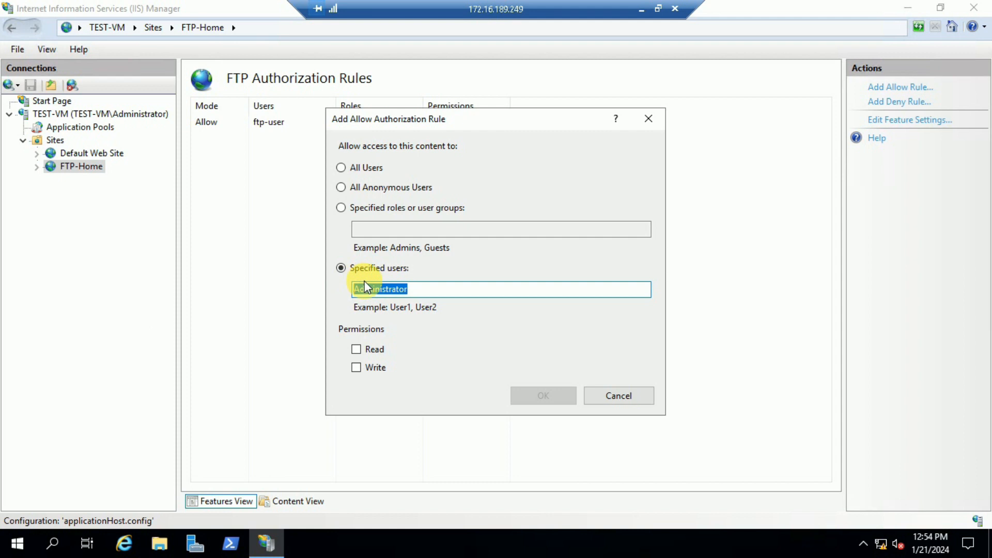
{"action": "left_click", "coordinate": [427, 290]}
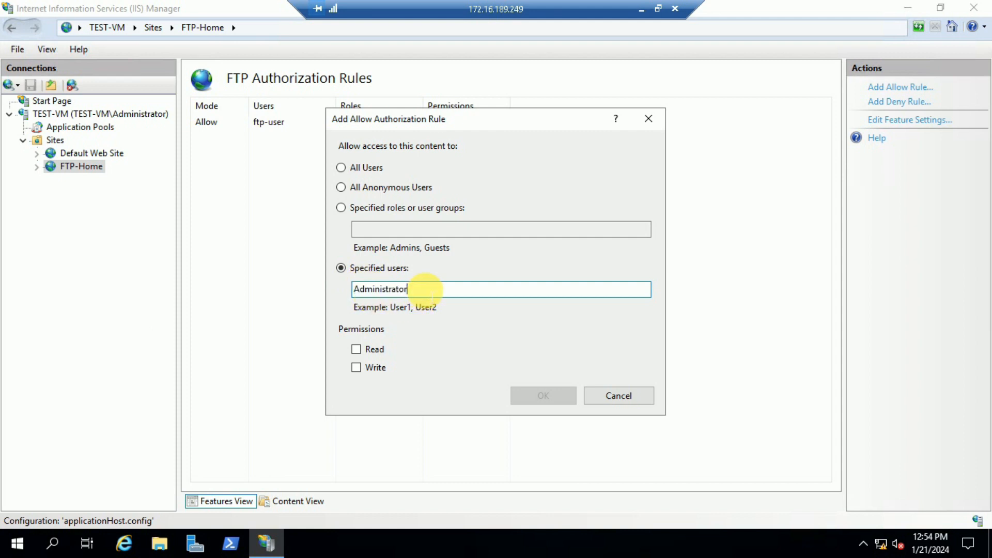
{"action": "left_click", "coordinate": [357, 349]}
{"action": "left_click", "coordinate": [357, 368]}
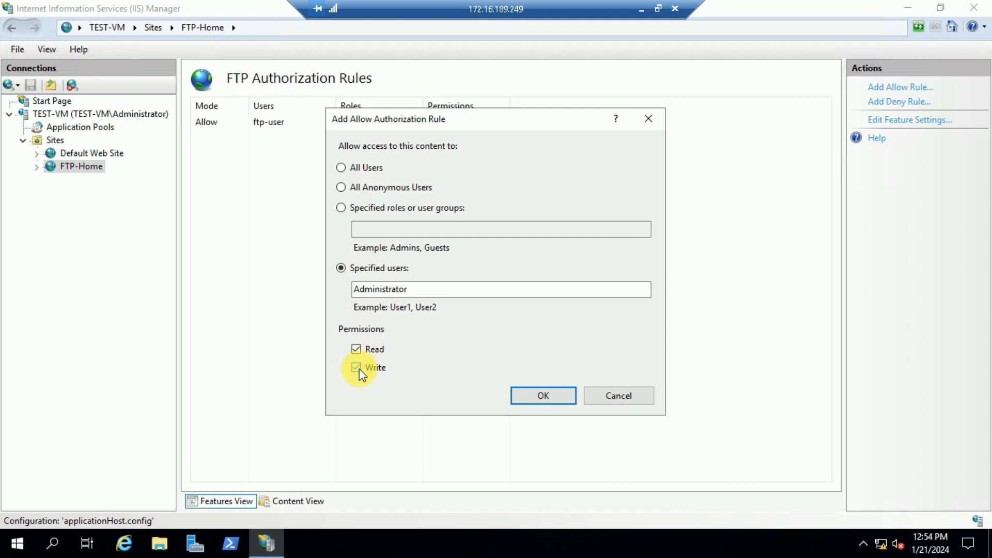
{"action": "left_click", "coordinate": [541, 396]}
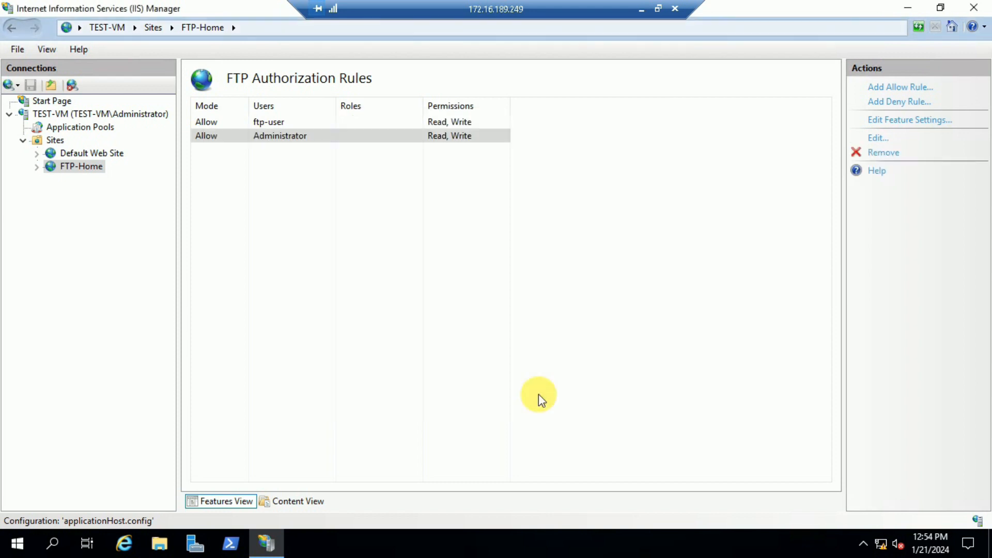
{"action": "left_click", "coordinate": [413, 260]}
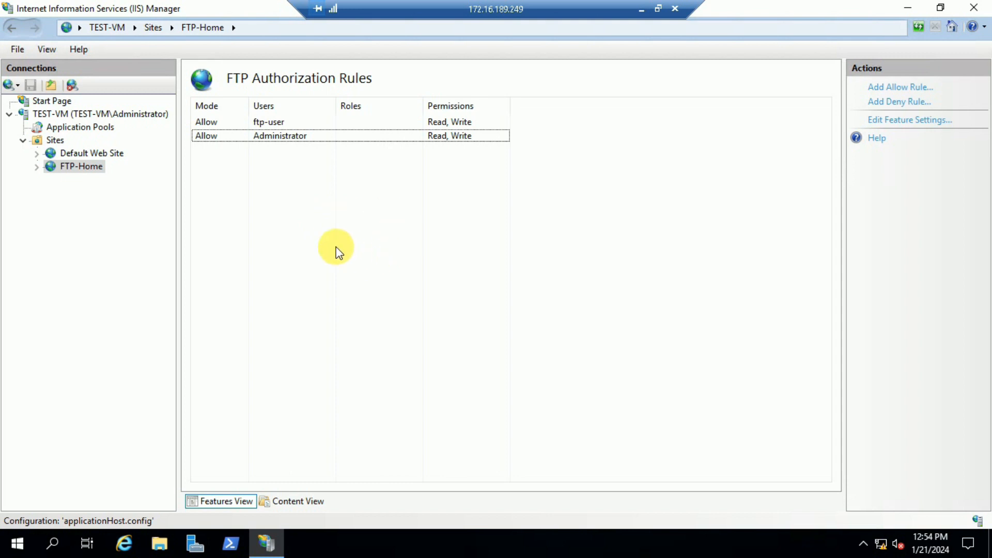
Step: Select the TEST-VM server node and restart the server
{"action": "left_click", "coordinate": [321, 137]}
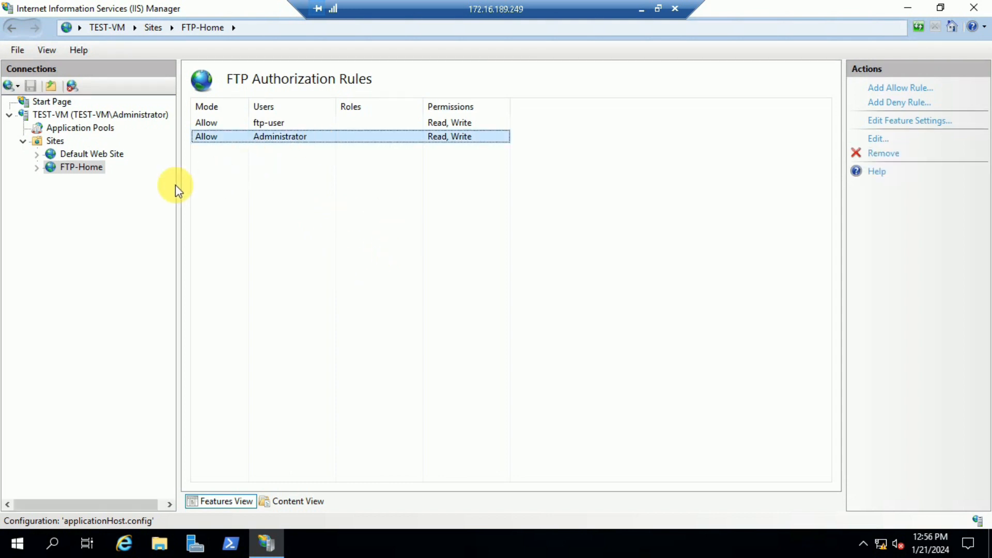
{"action": "left_click", "coordinate": [76, 117]}
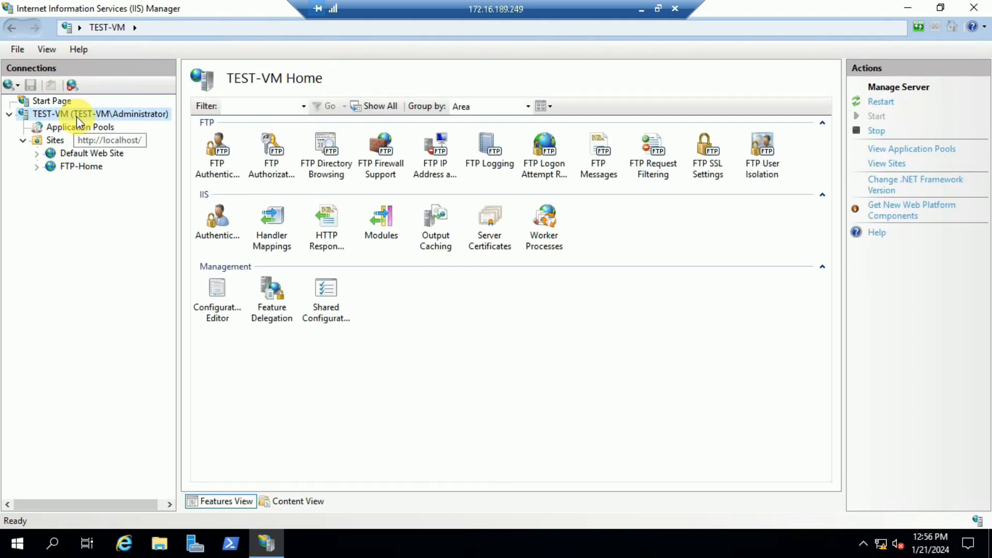
{"action": "left_click", "coordinate": [885, 104]}
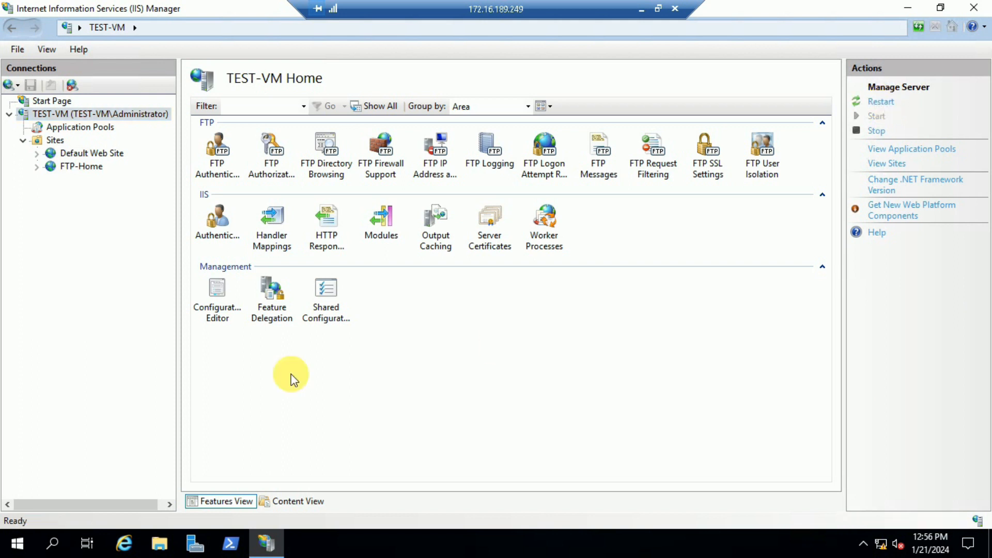
Step: Reopen FTP-Home's FTP Authorization Rules and check the entries for Administrator and ftp-user
{"action": "left_click", "coordinate": [81, 166]}
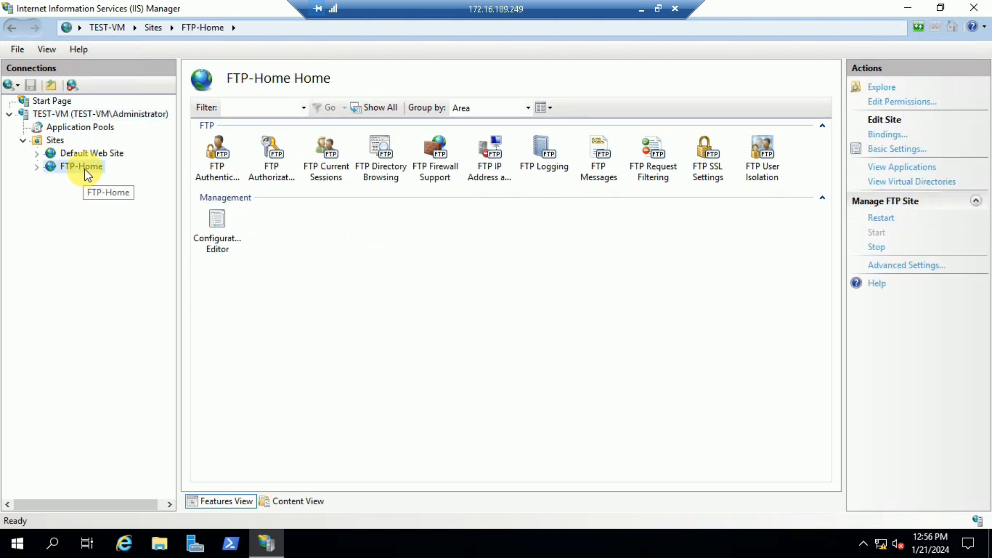
{"action": "left_click", "coordinate": [283, 183]}
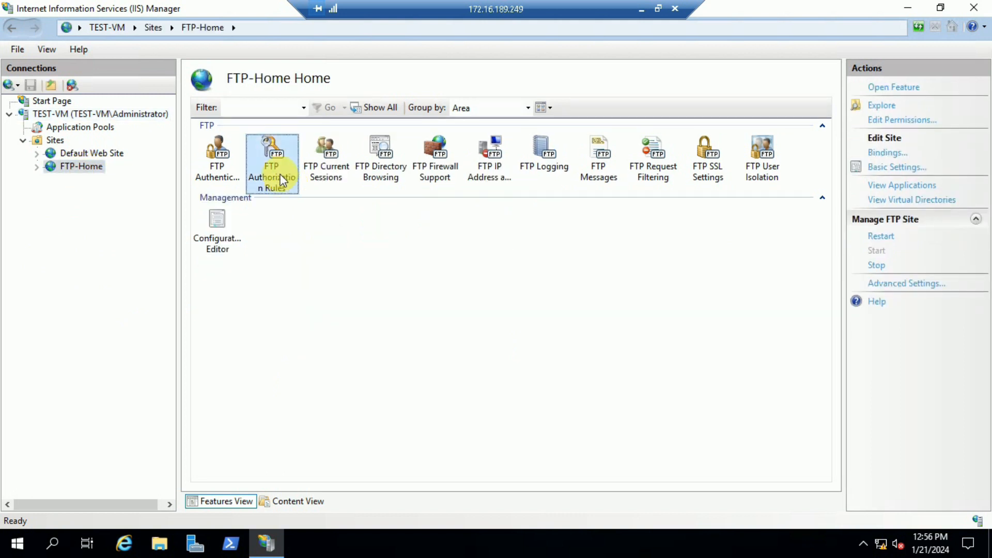
{"action": "double_click", "coordinate": [283, 181]}
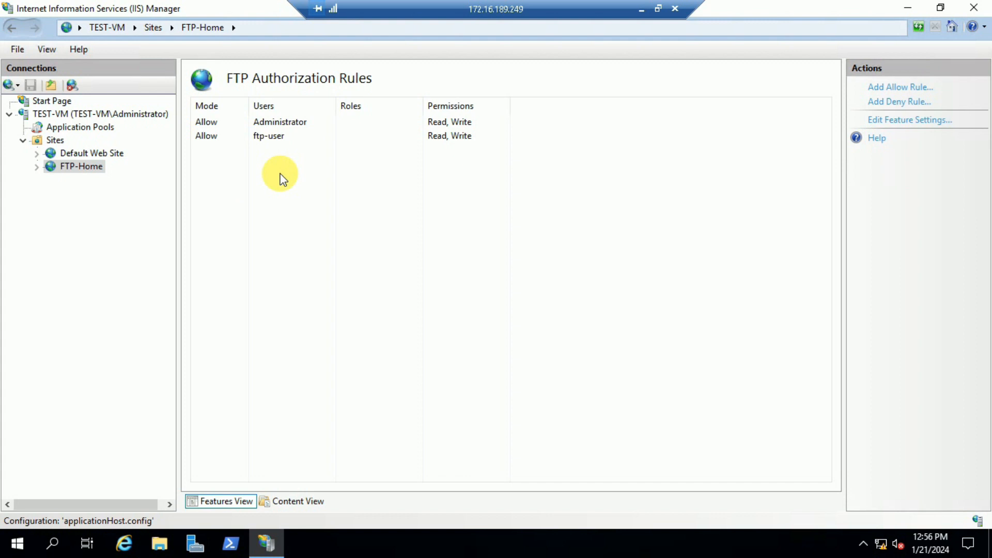
{"action": "left_click", "coordinate": [268, 140]}
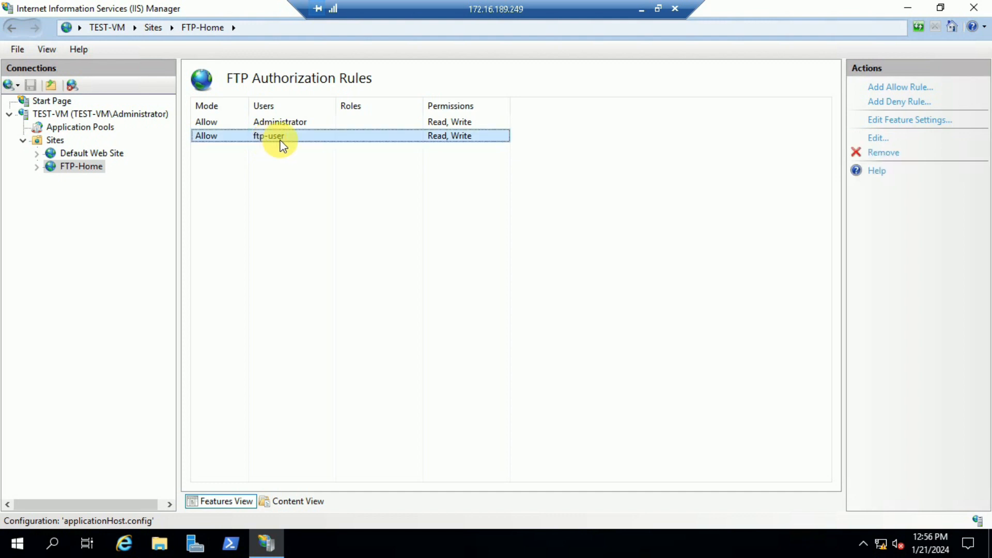
Step: Switch to FileZilla and connect to 172.16.189.249 as Administrator, accepting the insecure plain FTP connection
{"action": "left_click", "coordinate": [643, 11]}
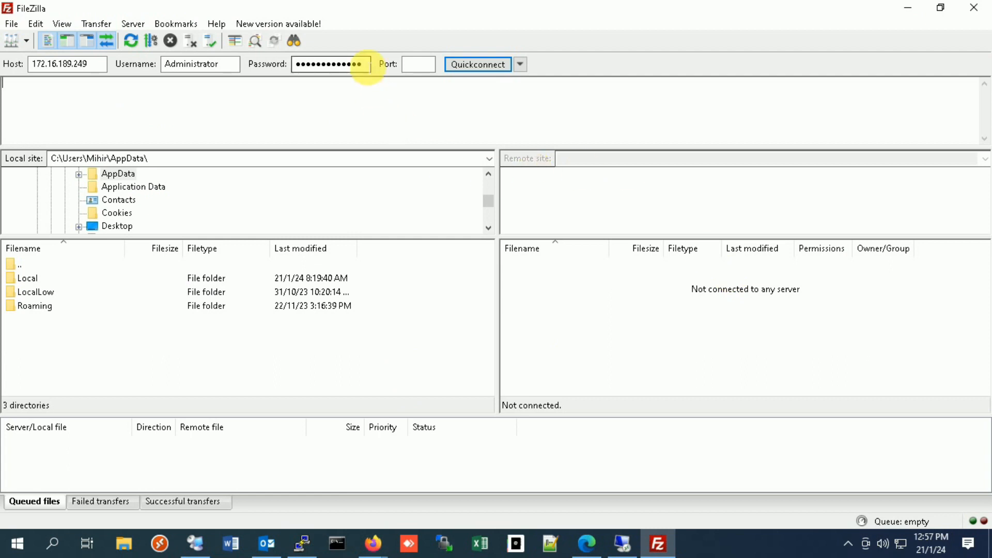
{"action": "left_click", "coordinate": [480, 66]}
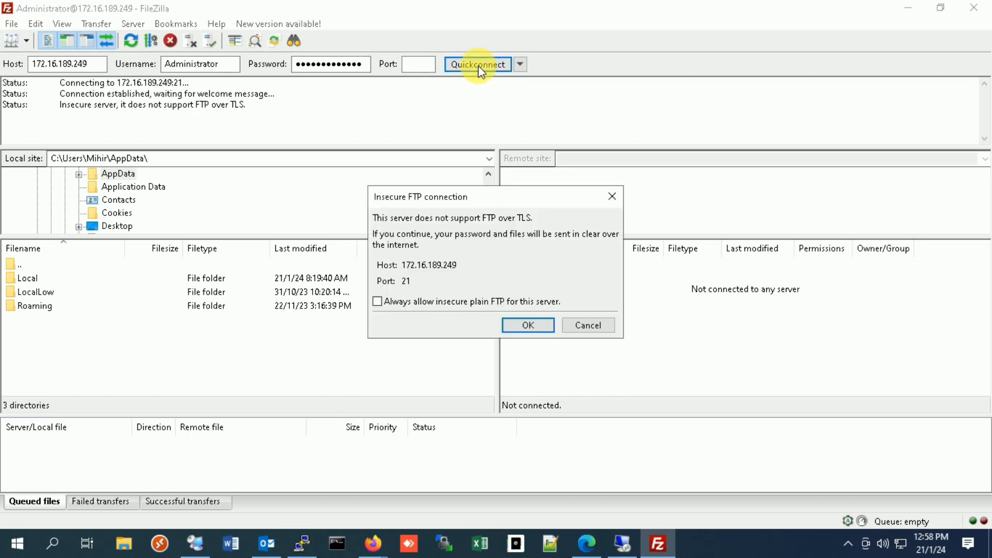
{"action": "left_click", "coordinate": [531, 327]}
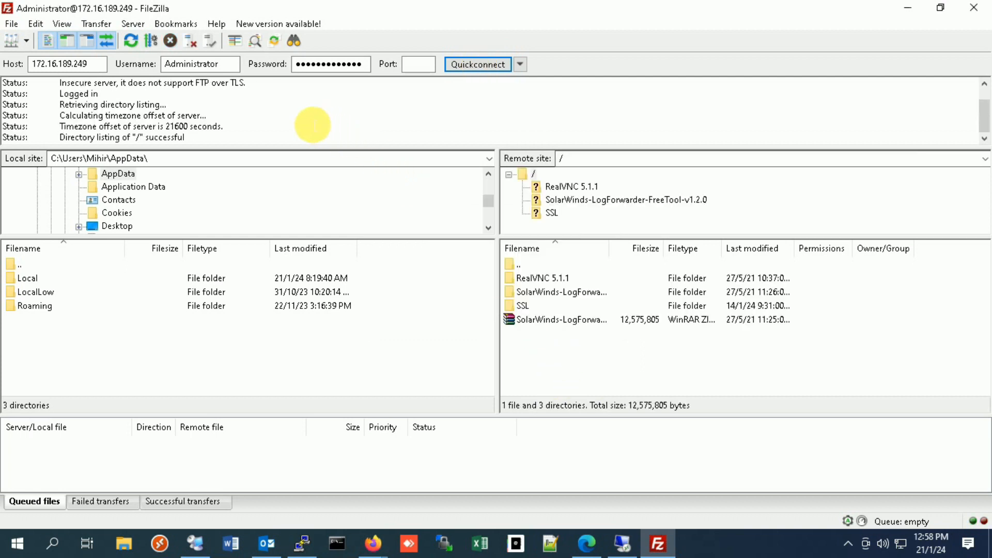
Step: Highlight the login and directory listing status messages in the connection log
{"action": "left_click_drag", "start_coordinate": [194, 143], "coordinate": [67, 140]}
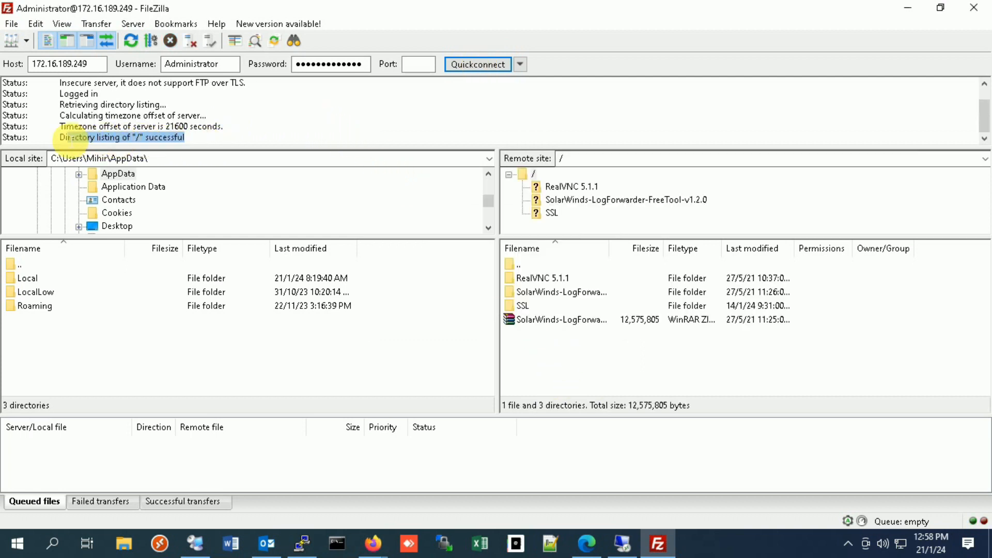
{"action": "left_click", "coordinate": [133, 128]}
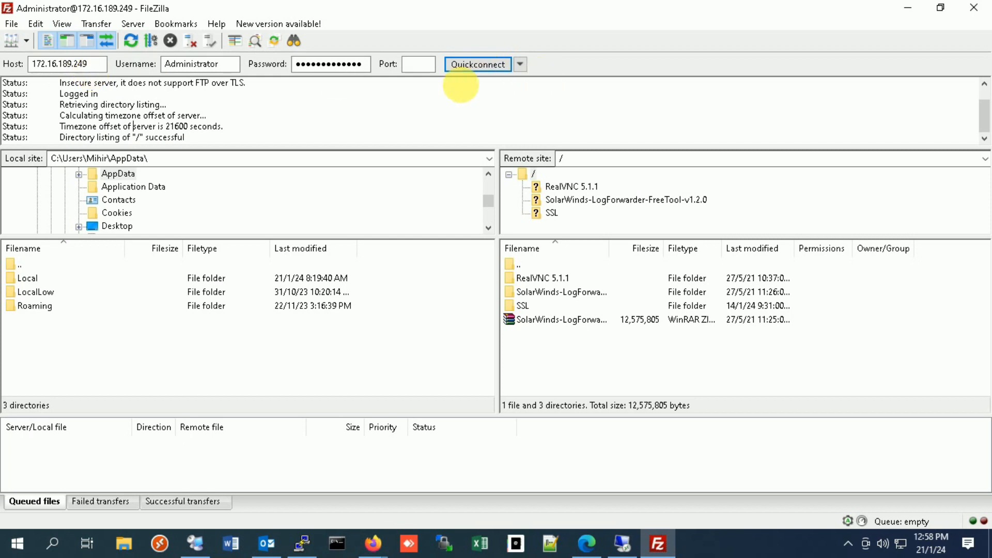
{"action": "left_click_drag", "start_coordinate": [195, 140], "coordinate": [60, 94]}
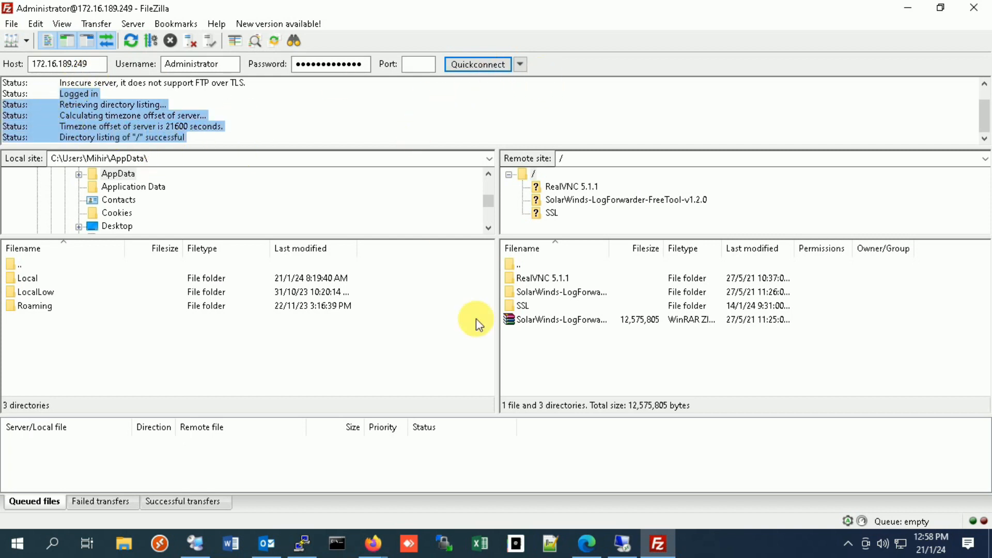
Step: Switch to the 172.16.189.249 remote desktop session and remove the Administrator allow rule from FTP-Home's FTP Authorization Rules
{"action": "left_click", "coordinate": [622, 542]}
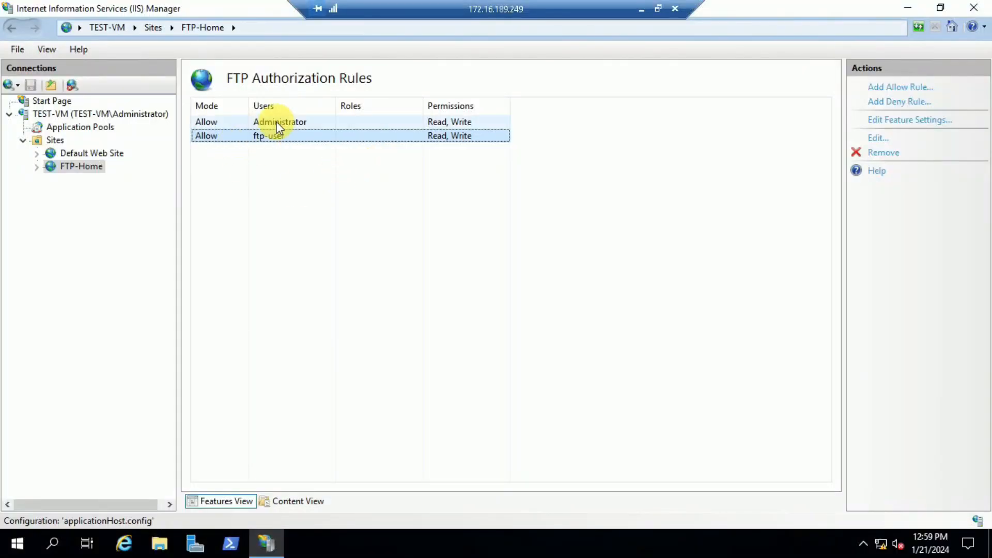
{"action": "left_click", "coordinate": [277, 121]}
{"action": "left_click", "coordinate": [894, 154]}
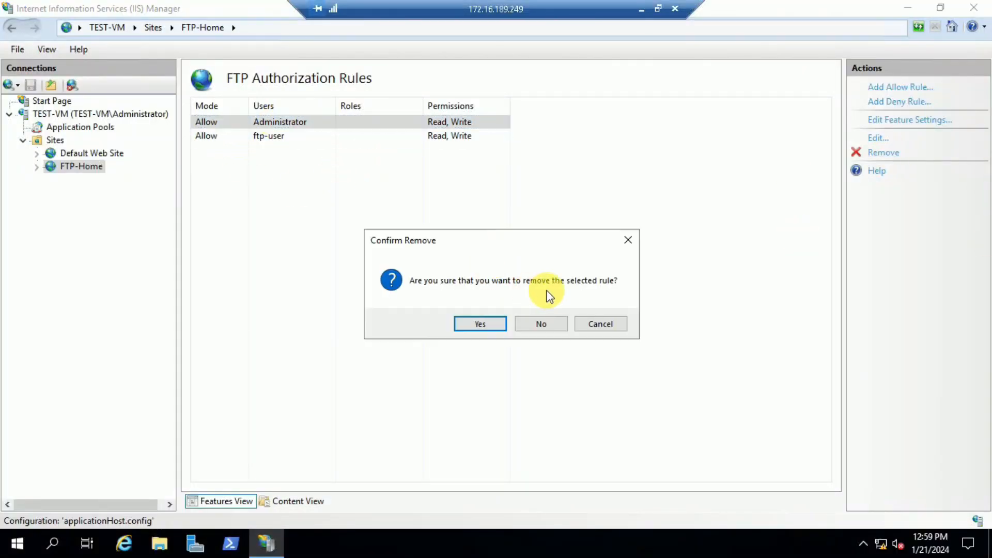
{"action": "left_click", "coordinate": [482, 326]}
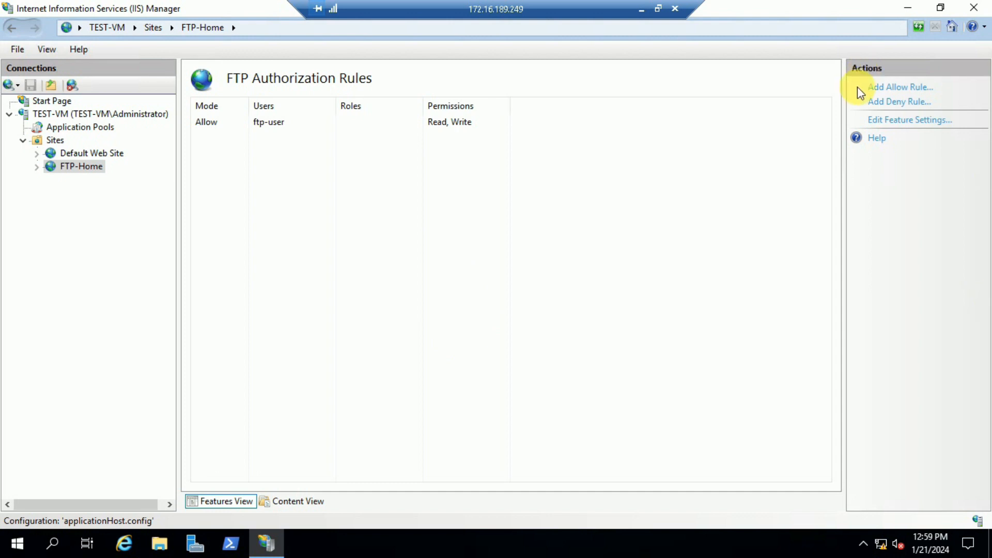
Step: Return to FileZilla, disconnect and try to reconnect to 172.16.189.249 as Administrator, checking the connection log before minimizing the window
{"action": "left_click", "coordinate": [642, 10]}
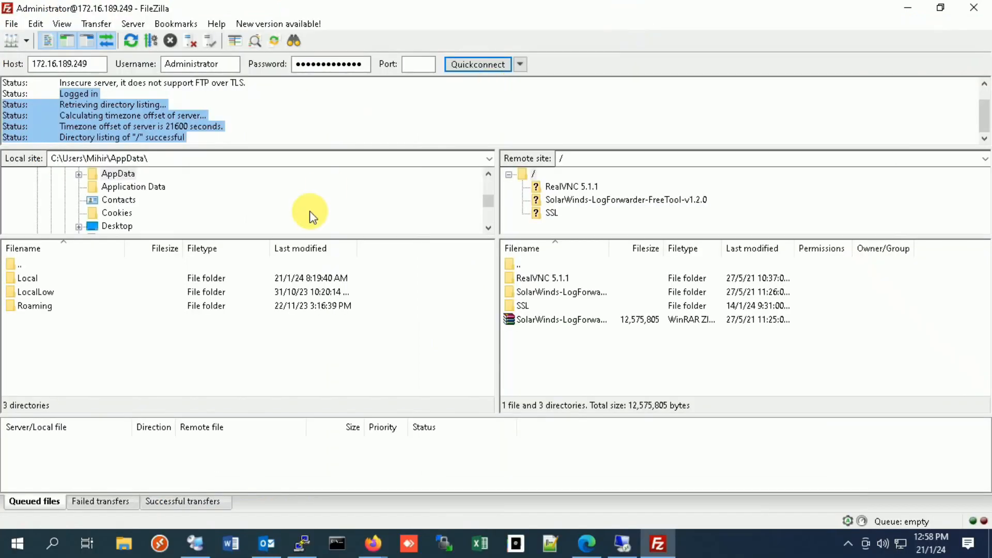
{"action": "left_click", "coordinate": [193, 43]}
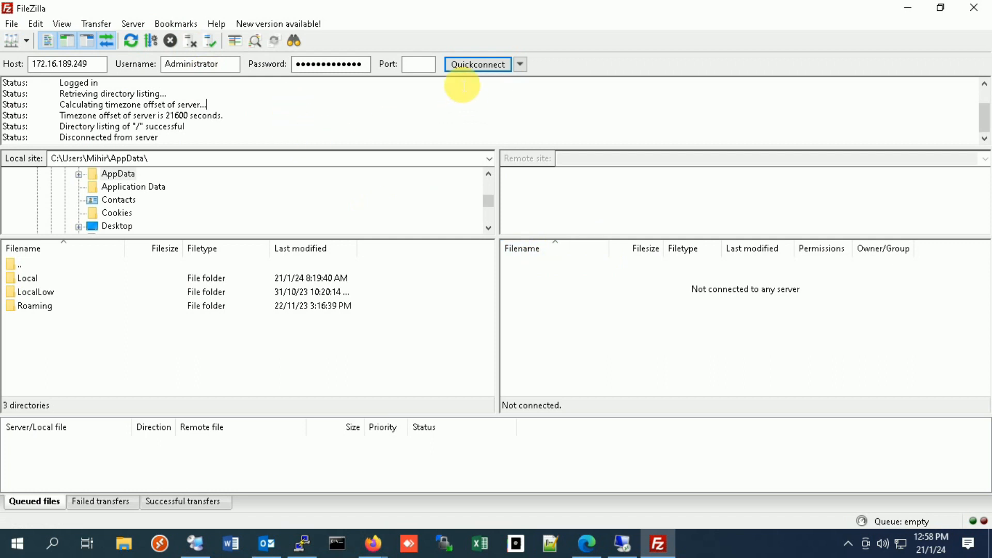
{"action": "left_click", "coordinate": [468, 65]}
{"action": "left_click_drag", "start_coordinate": [234, 145], "coordinate": [68, 109]}
{"action": "left_click", "coordinate": [350, 134]}
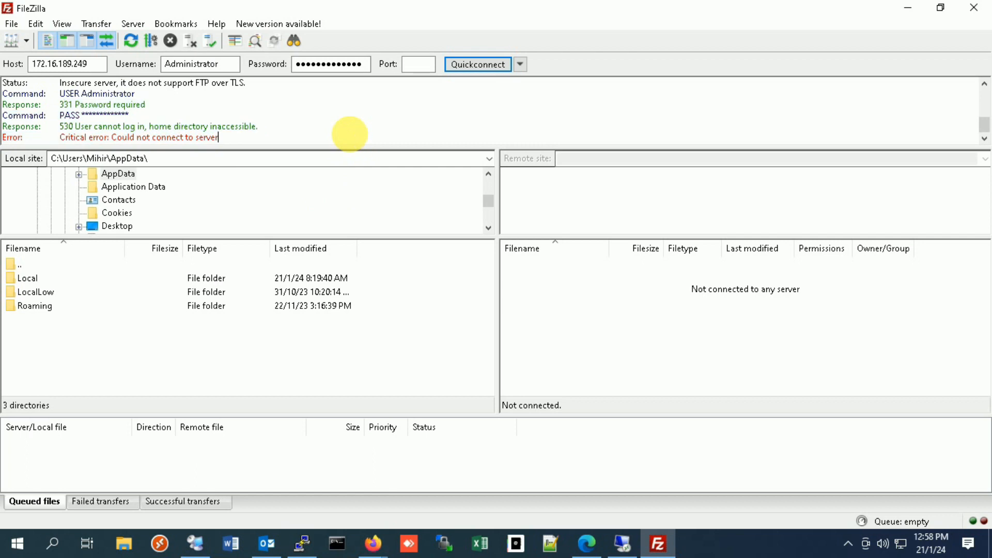
{"action": "left_click", "coordinate": [910, 10]}
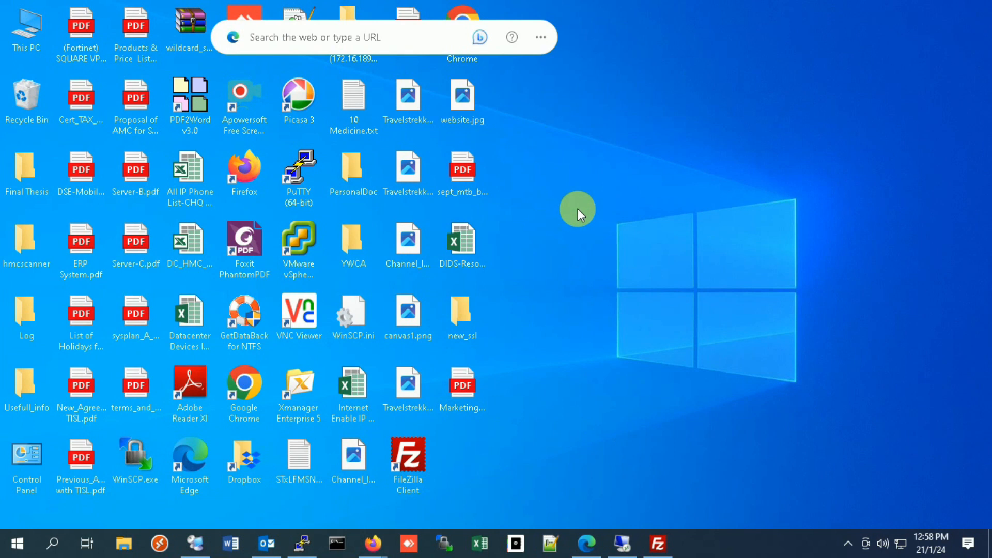